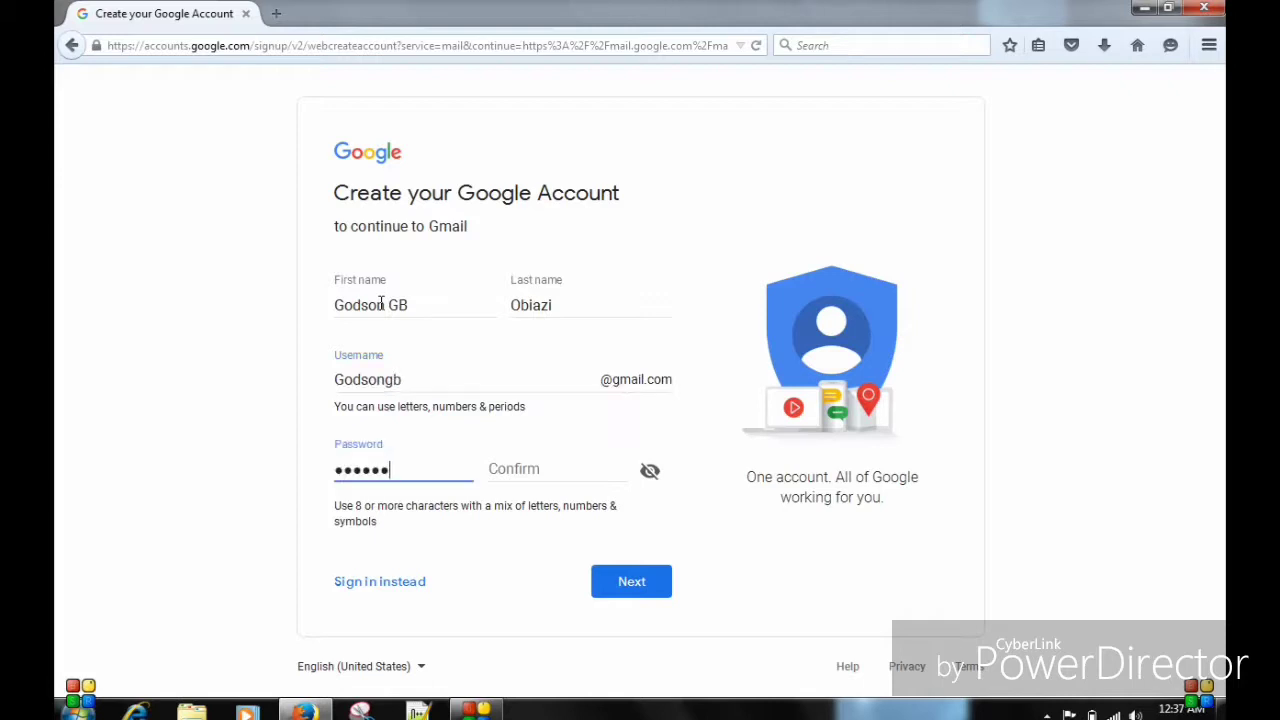
key(Tab)
text(***********)
- Confirm the account password and verify the phone number with the texted code
click(618, 580)
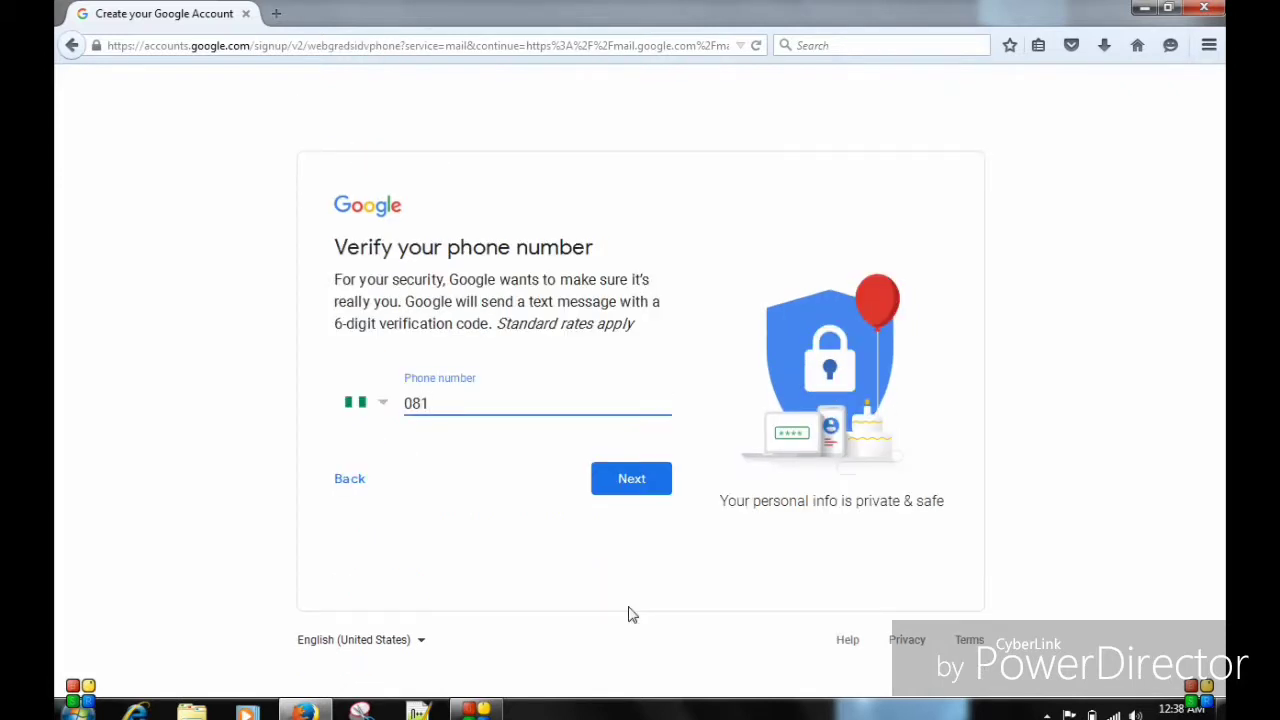
click(632, 485)
click(614, 509)
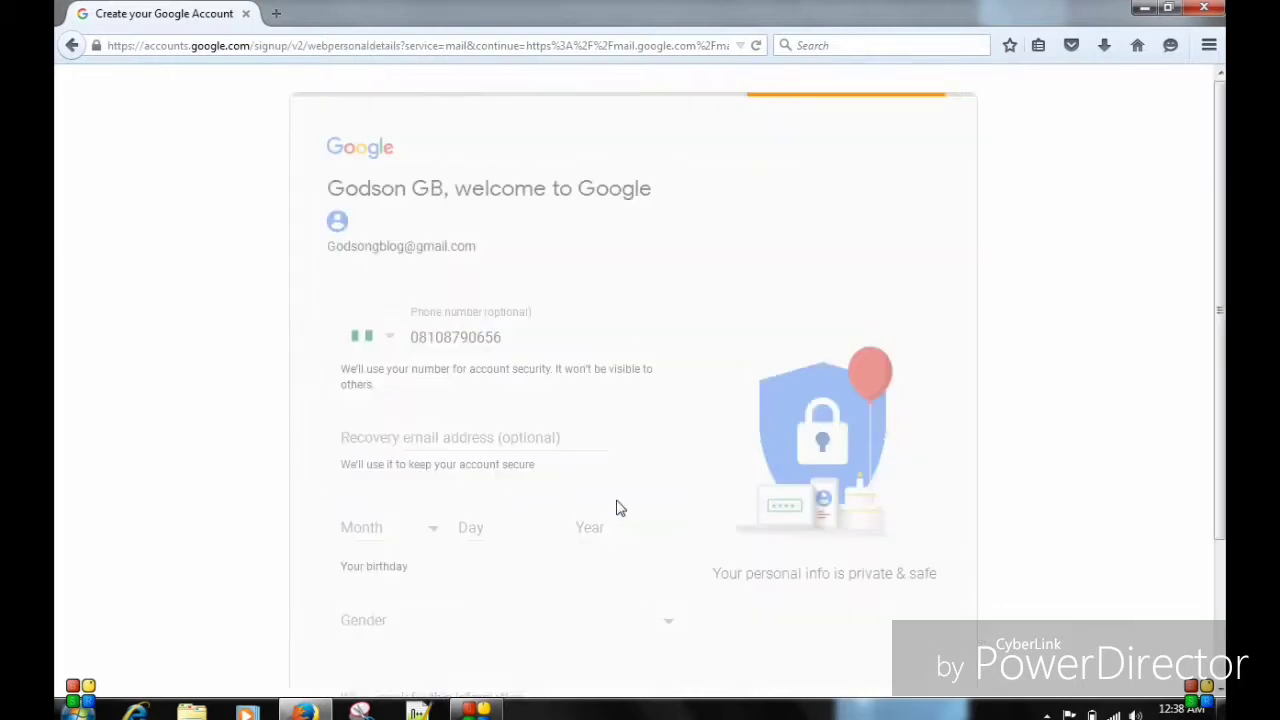
click(563, 440)
key(Tab)
text(may)
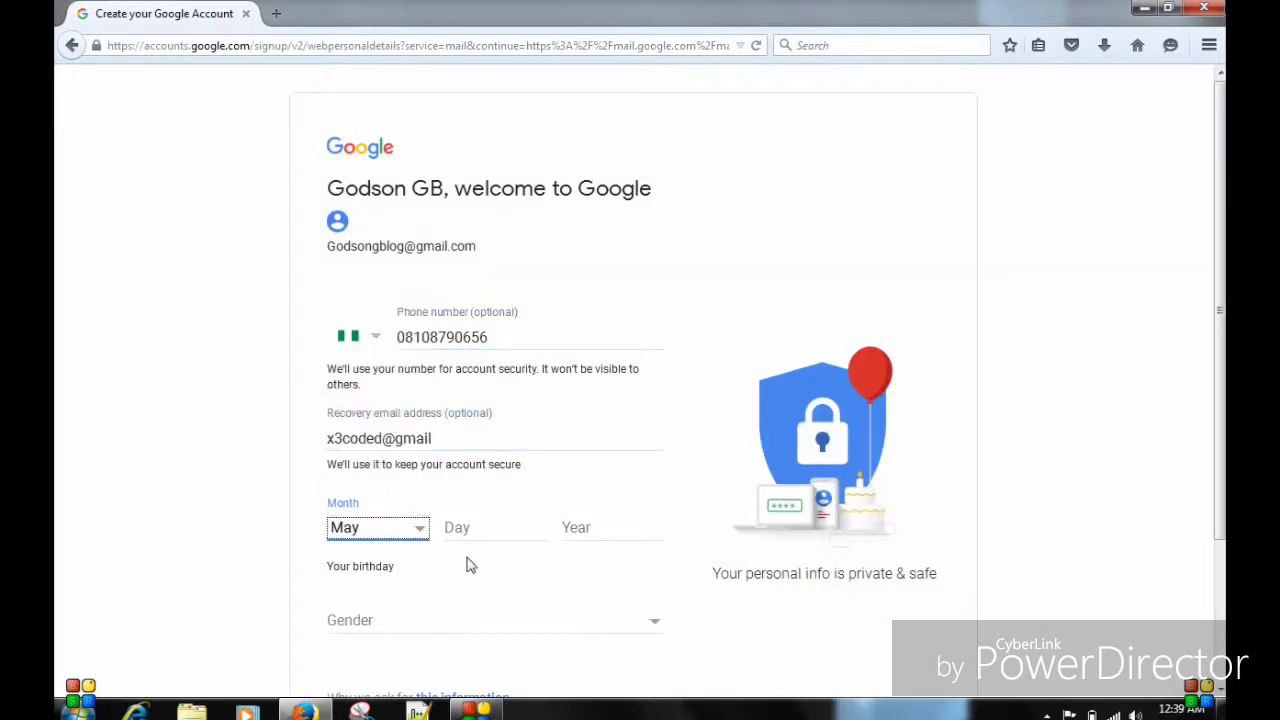
key(Tab)
text(10)
key(Tab)
text(1990)
key(Tab)
text(m)
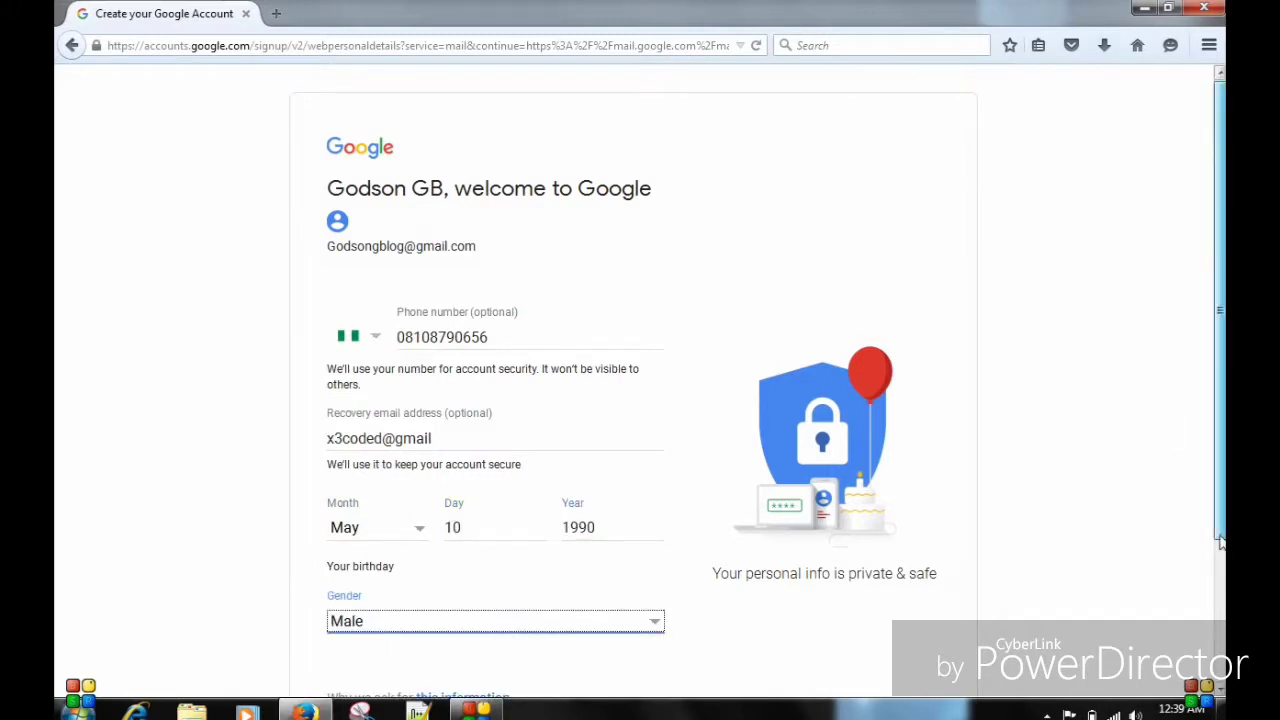
scroll(993, 636, down, 3)
click(617, 590)
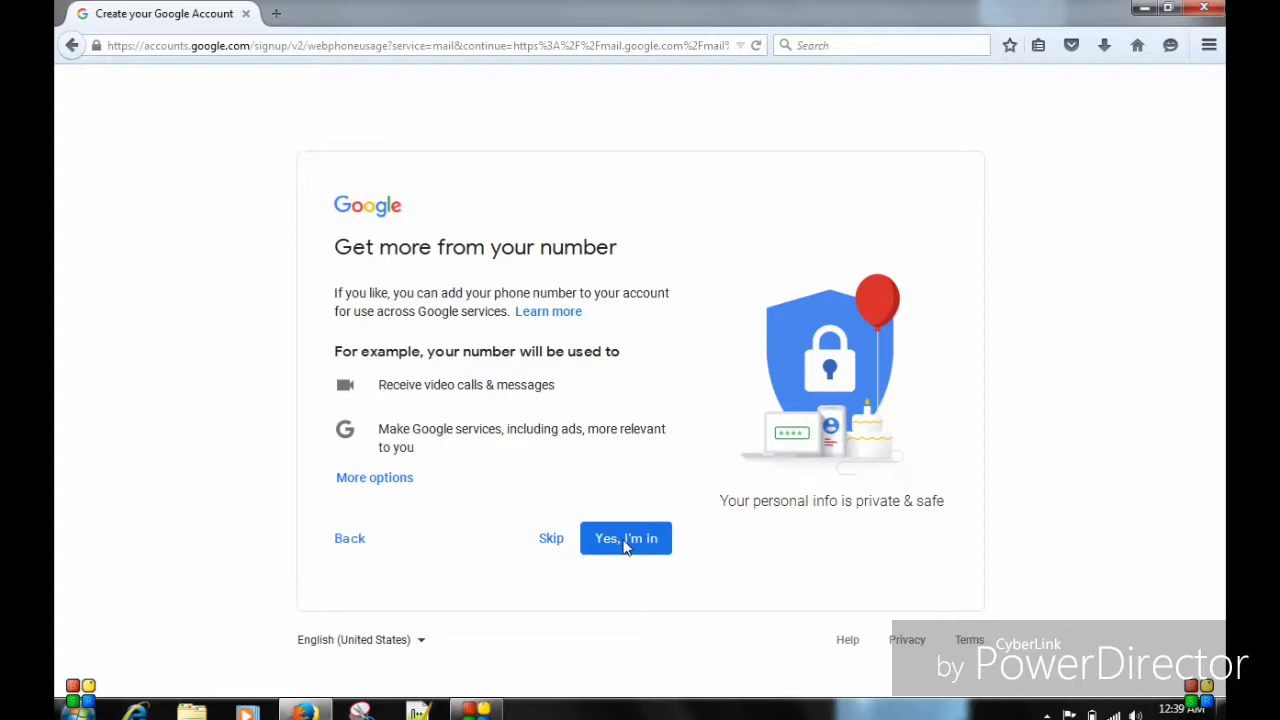
- Allow the phone number across Google services and accept the privacy terms
click(626, 540)
click(495, 640)
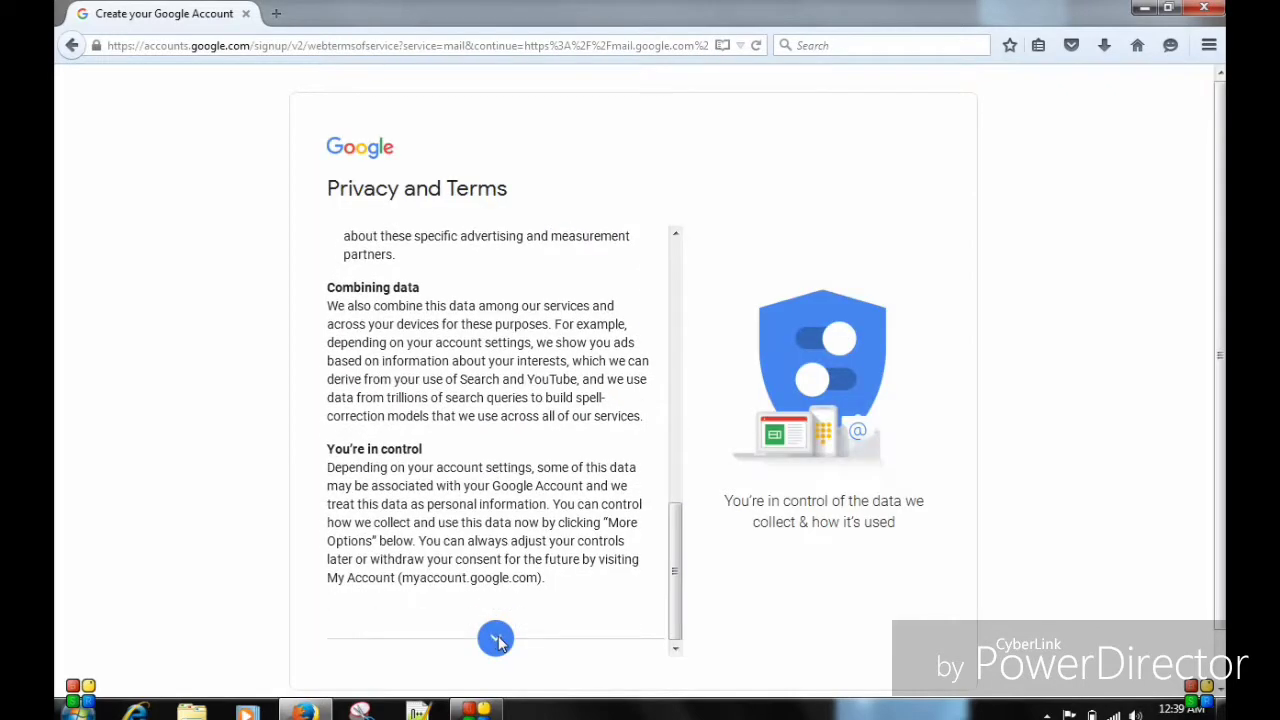
click(590, 648)
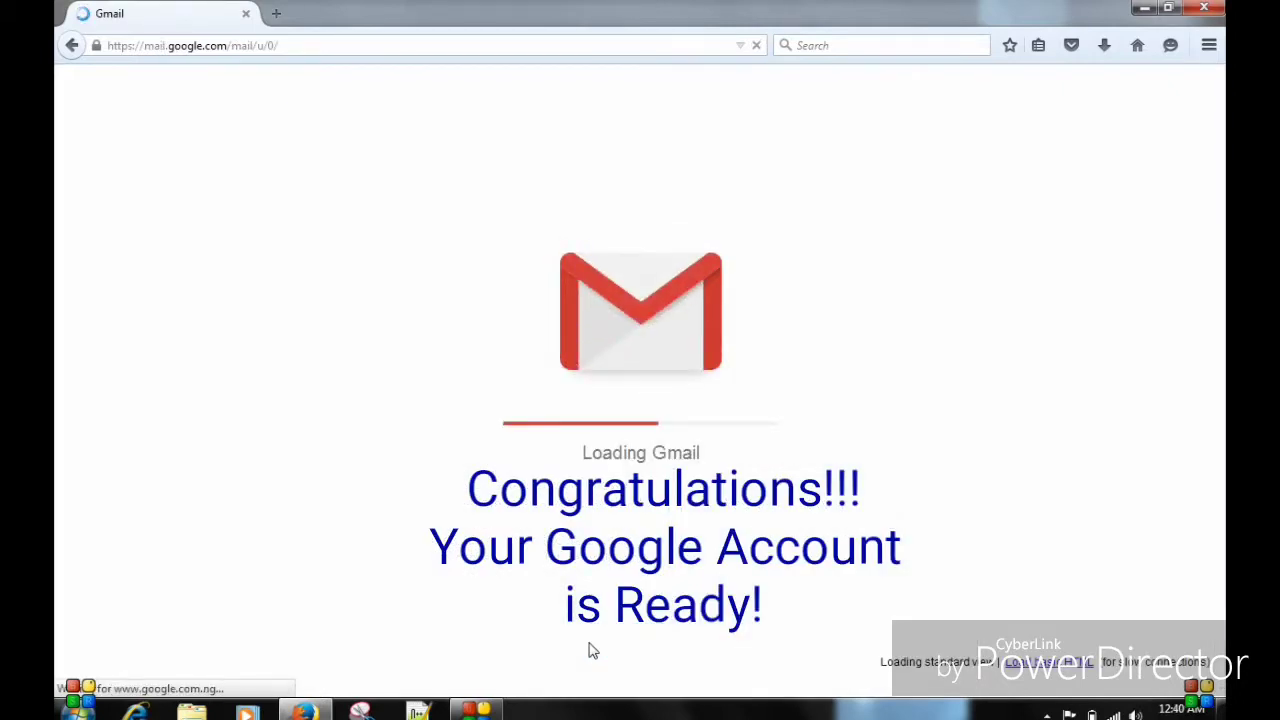
- In a new tab, run a web search for 'Blogger.com' to find the official site
click(276, 13)
text(blogger.com/)
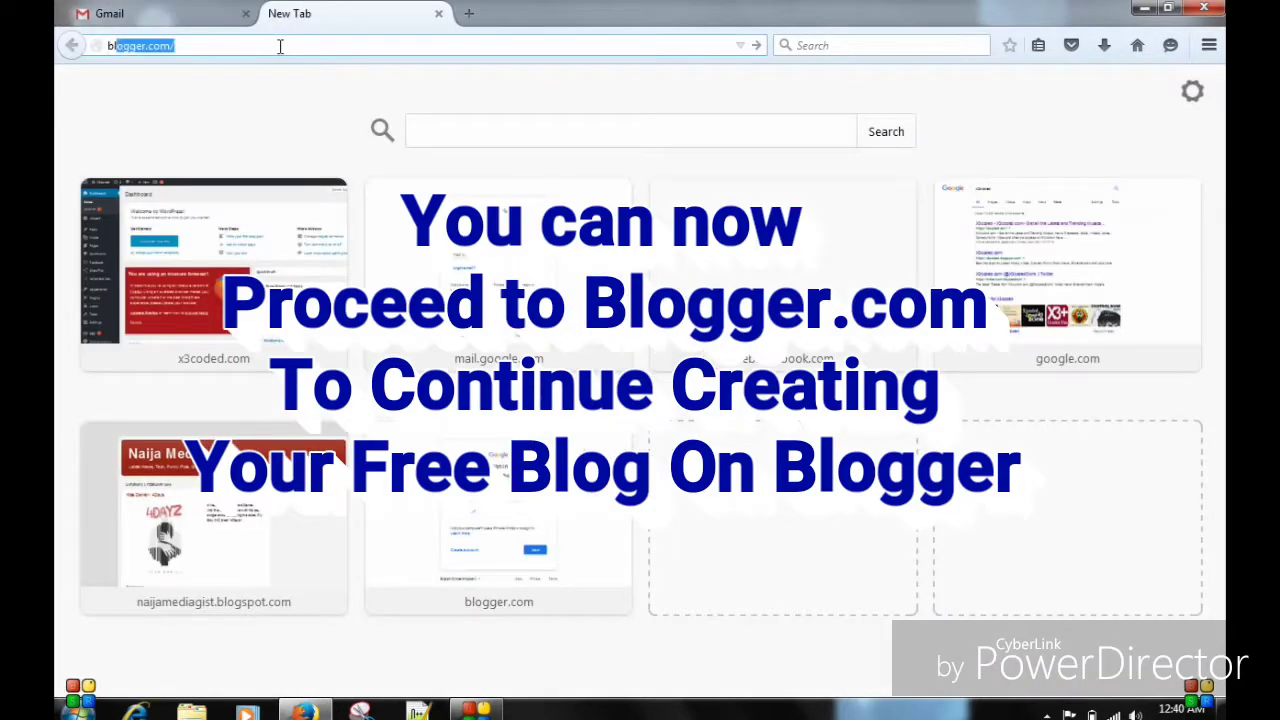
key(Return)
click(815, 131)
text(Blogger.com)
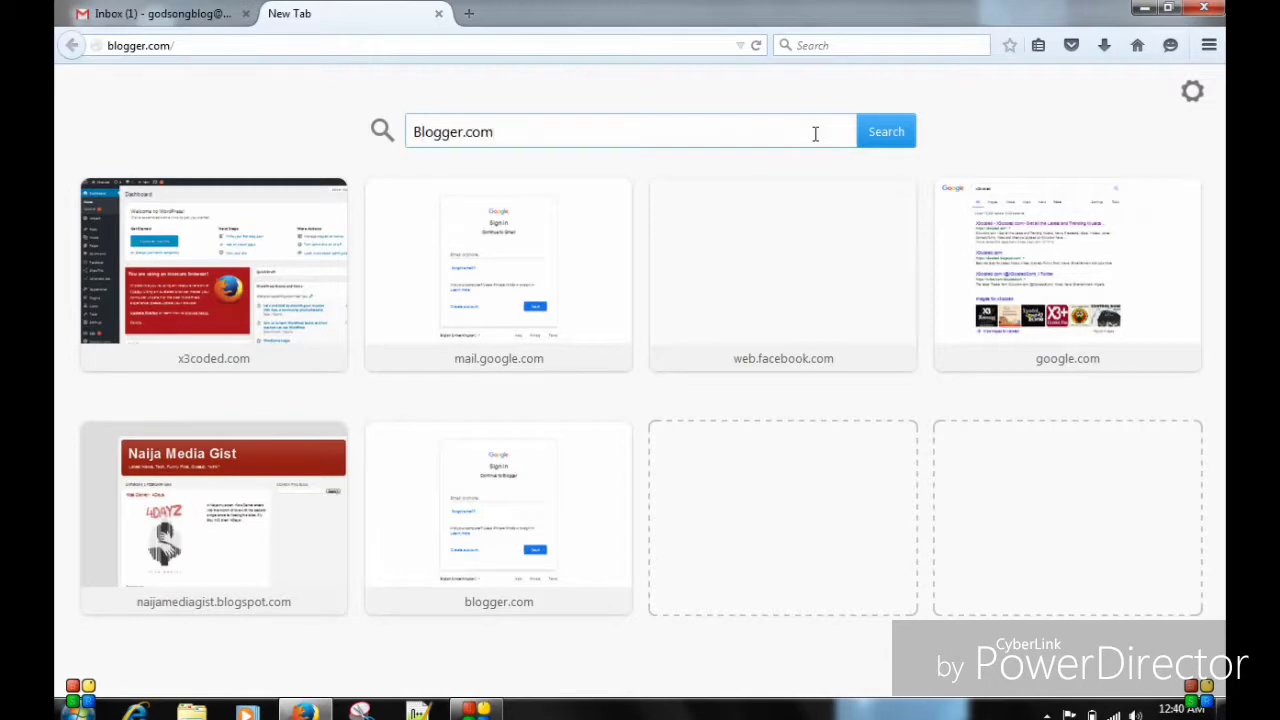
key(Return)
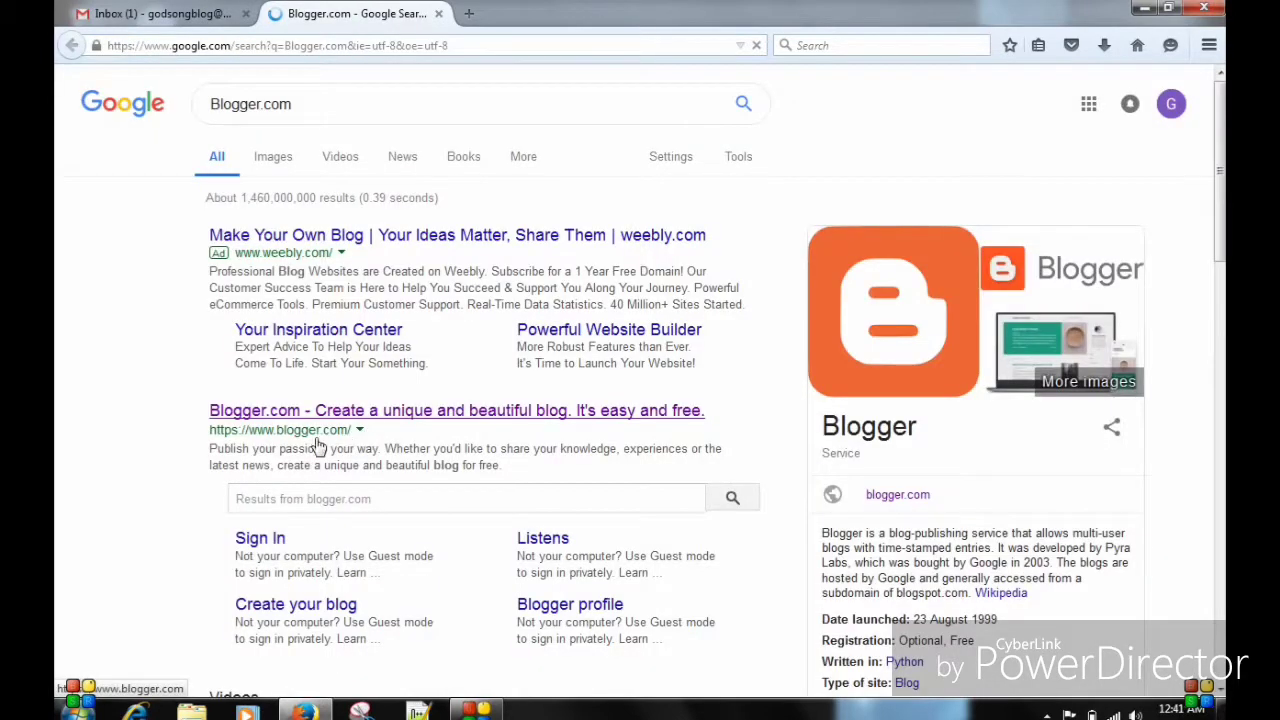
drag(313, 426, 307, 418)
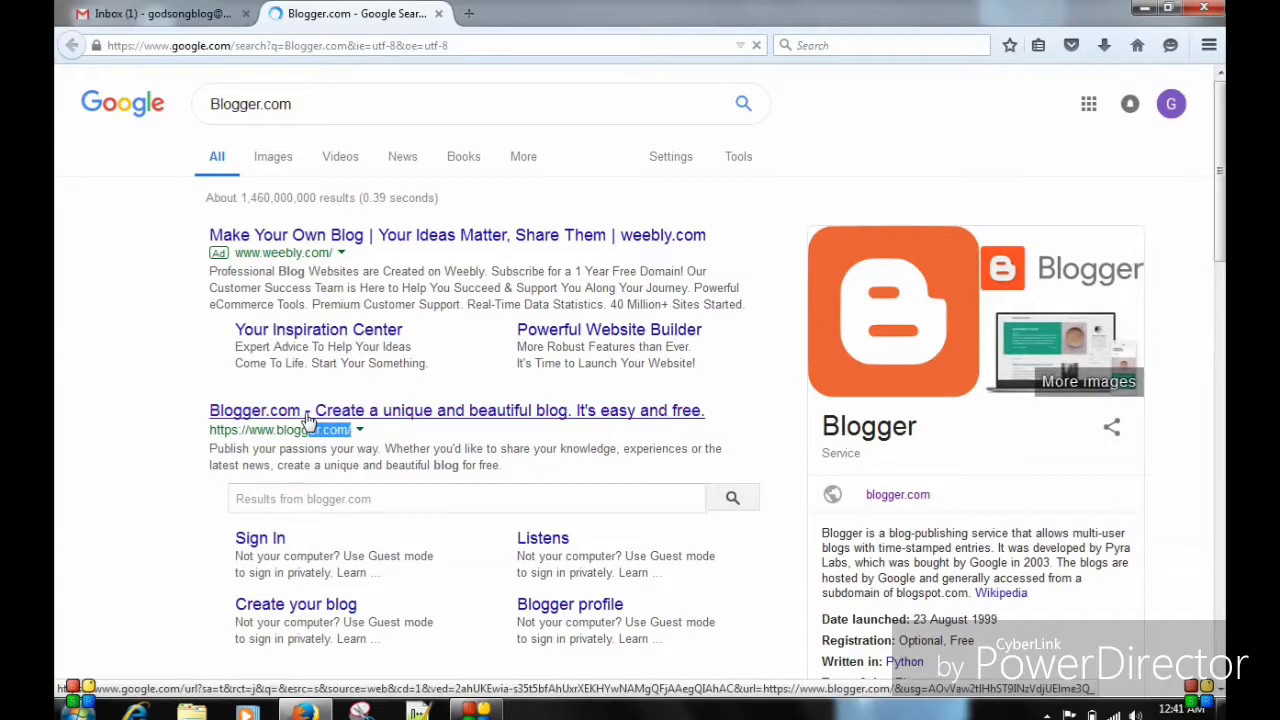
- Open the Blogger.com result and sign in with the newly created account
click(307, 414)
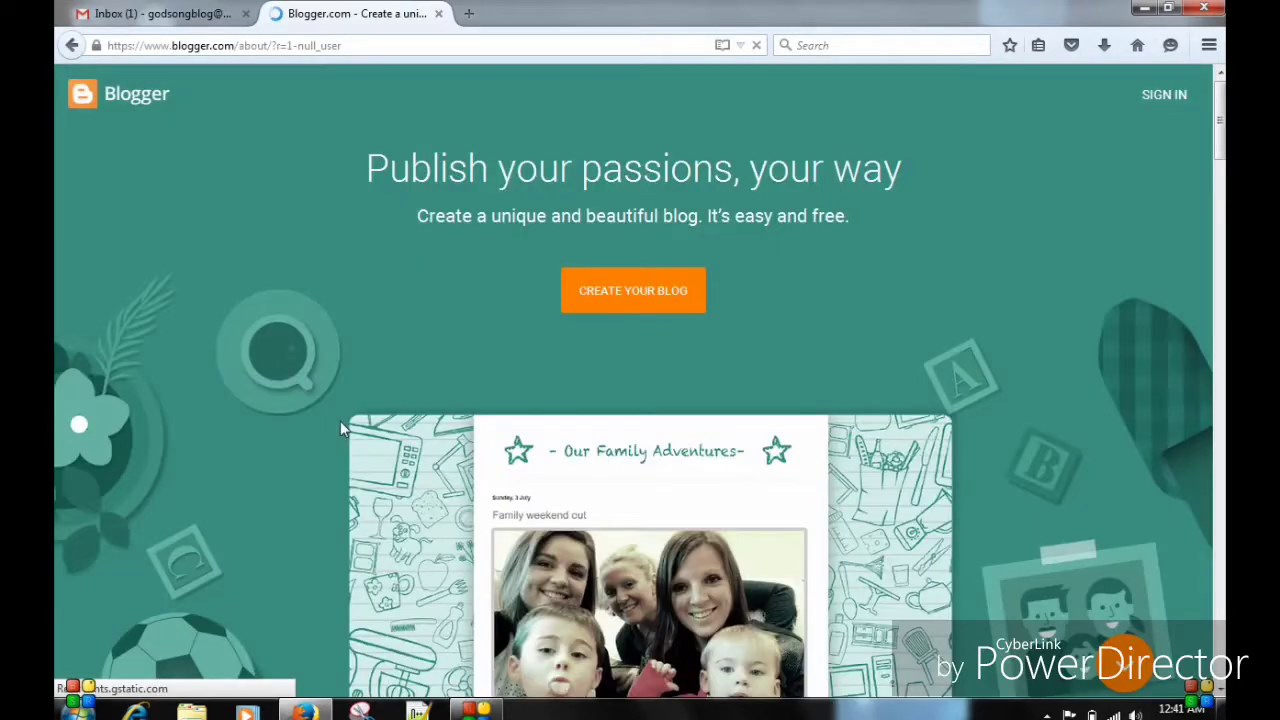
click(1163, 94)
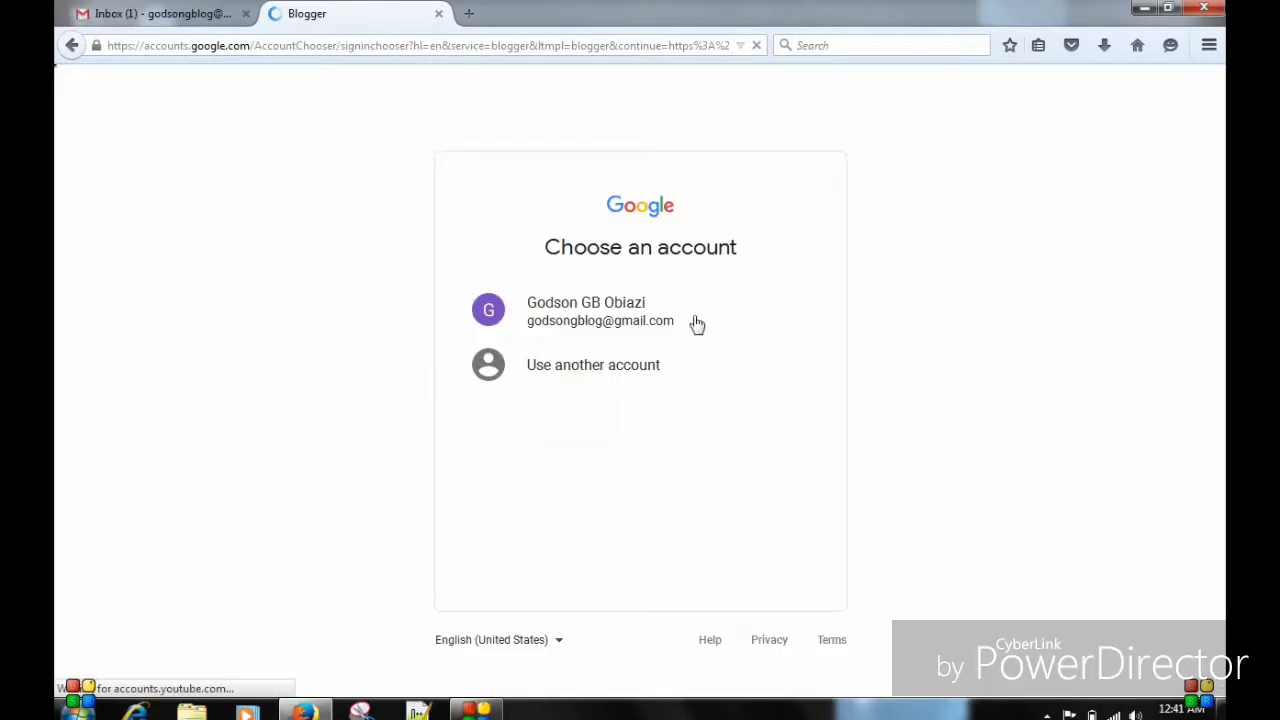
click(604, 319)
text(••)
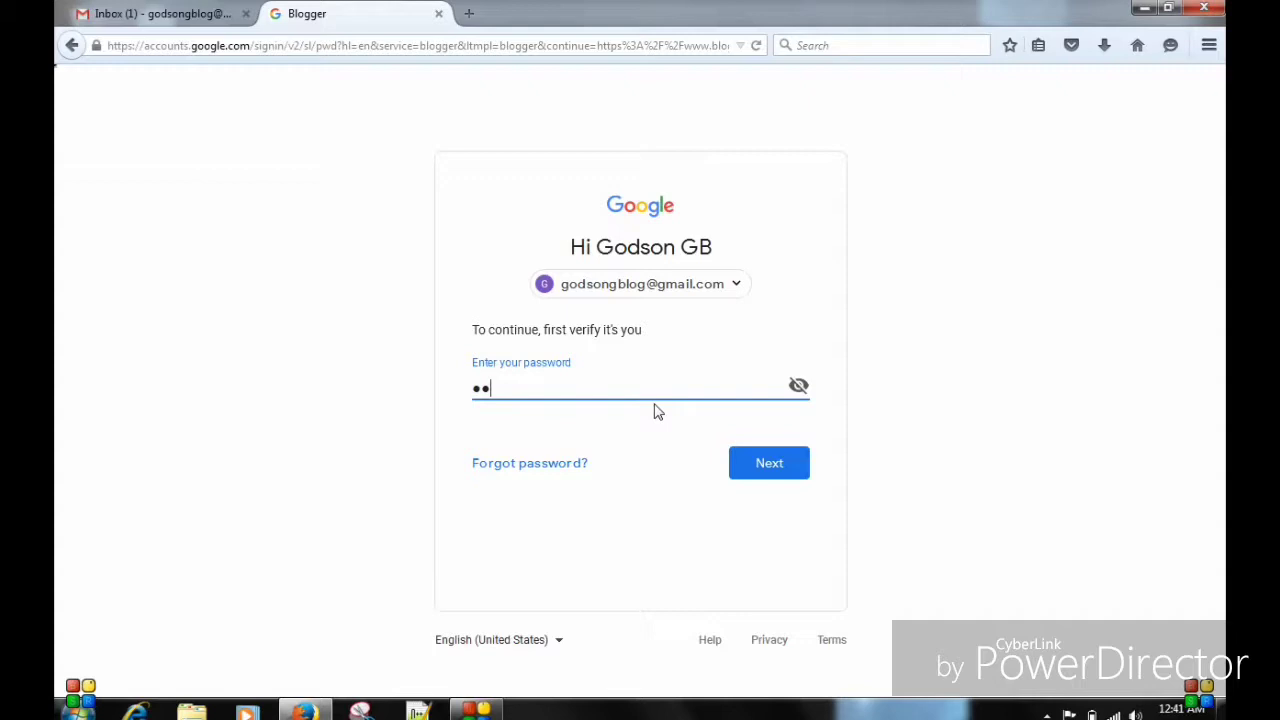
text(••••••••)
click(768, 470)
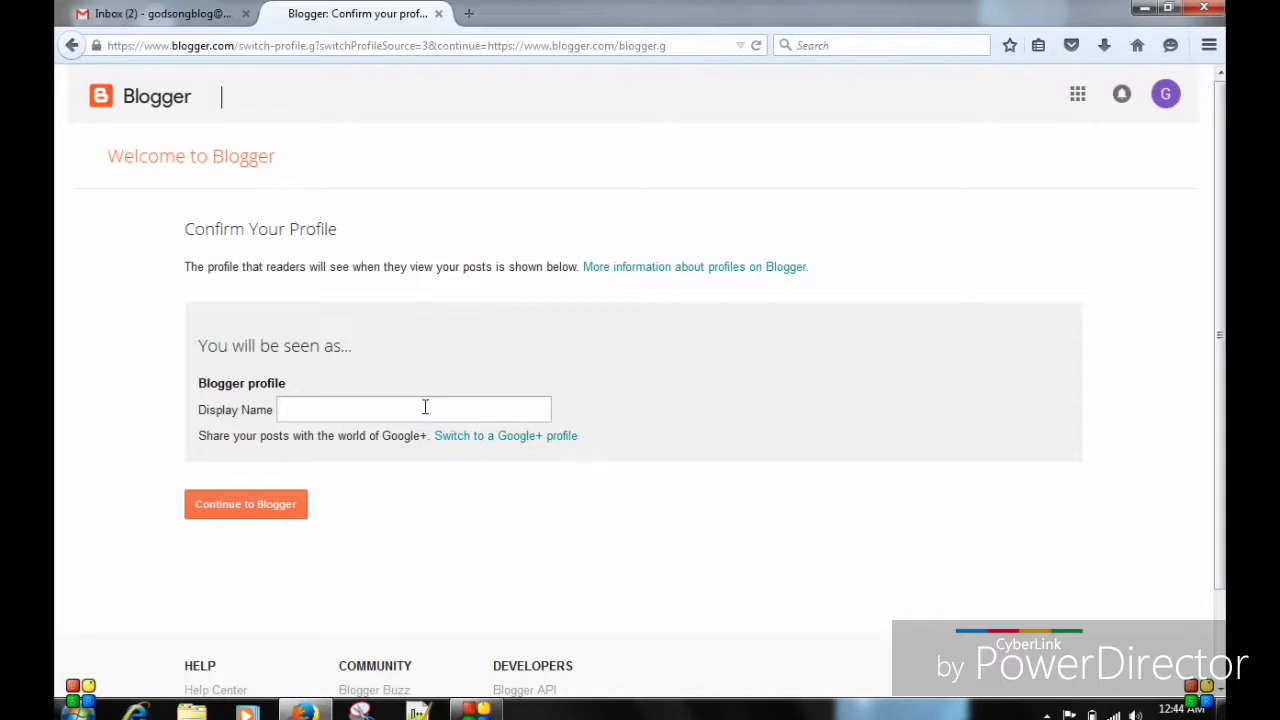
- Set the Blogger profile display name to 'Admin' and continue
click(425, 407)
text(Admin)
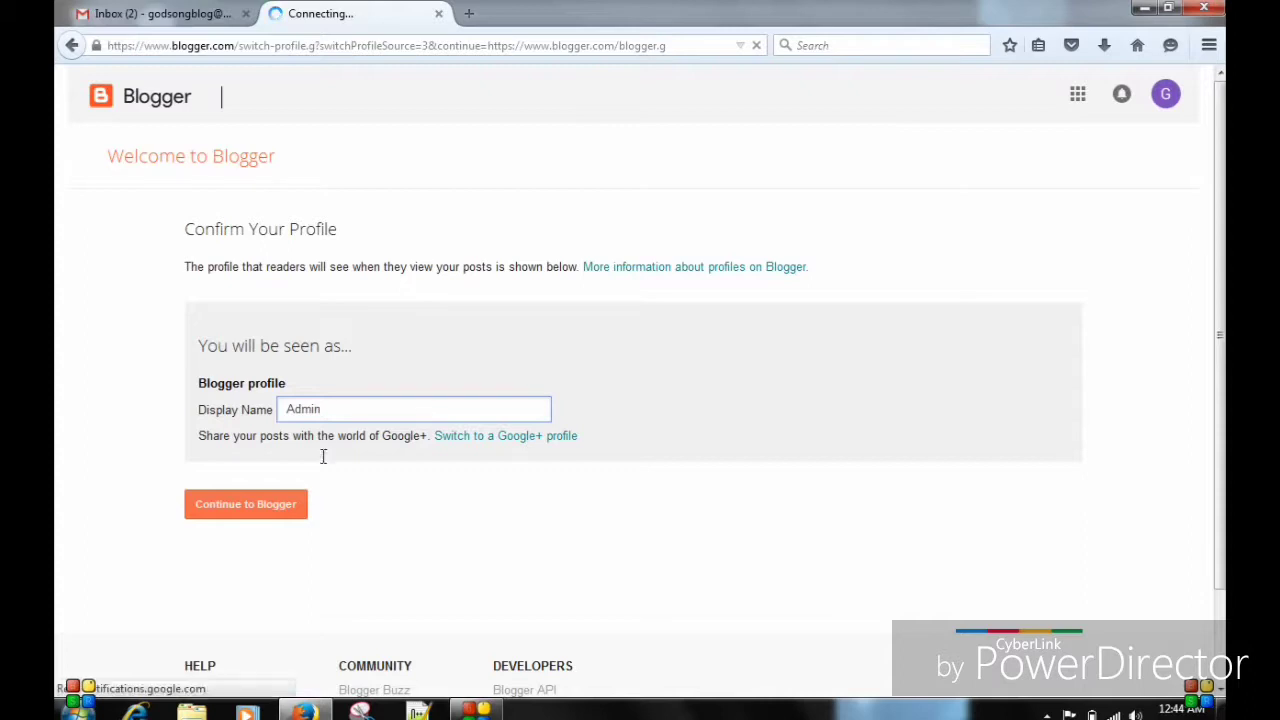
click(256, 512)
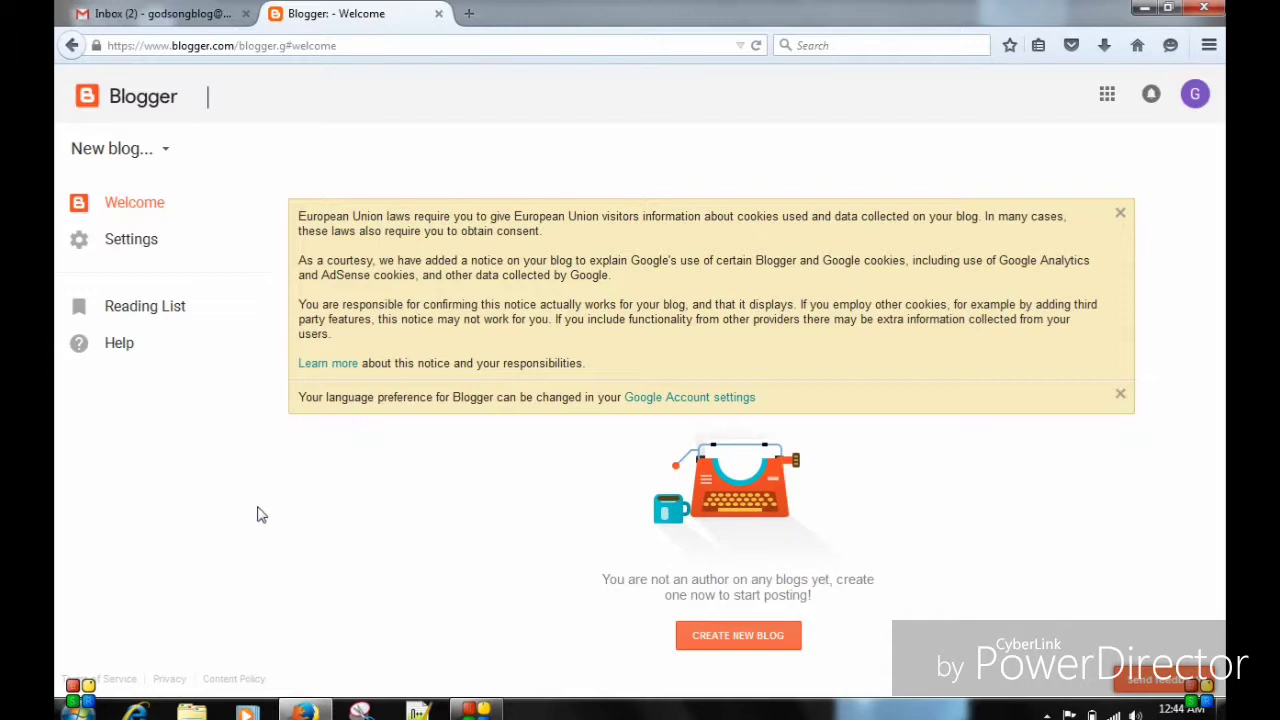
- Give the new blog the title Jsblog101 and the available address jsblog101.blogspot.com
click(727, 641)
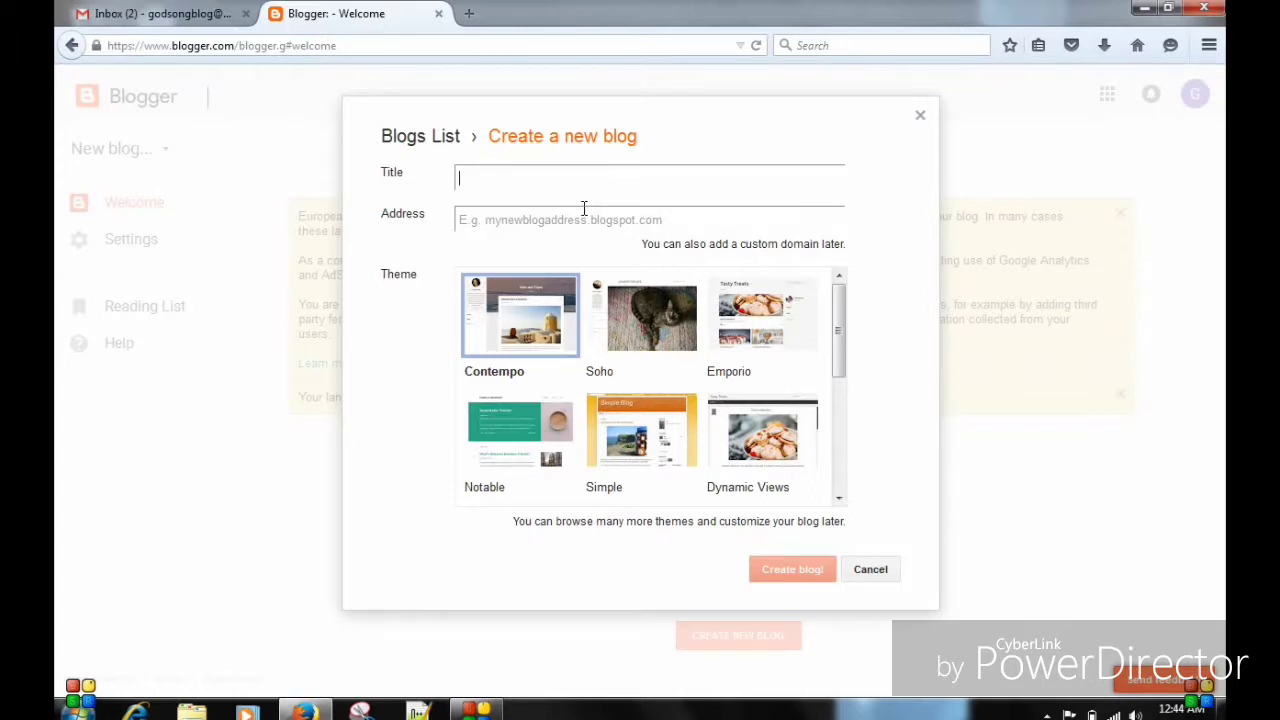
text(Jsblog)
click(568, 219)
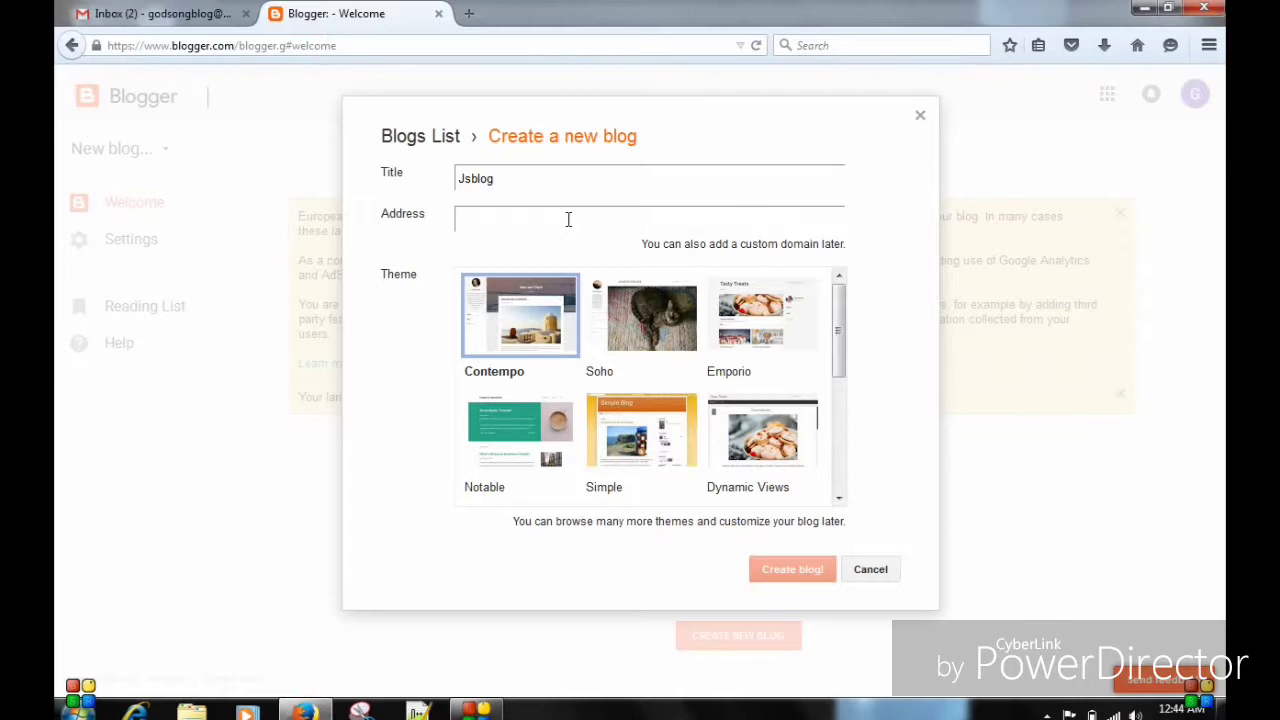
text(j)
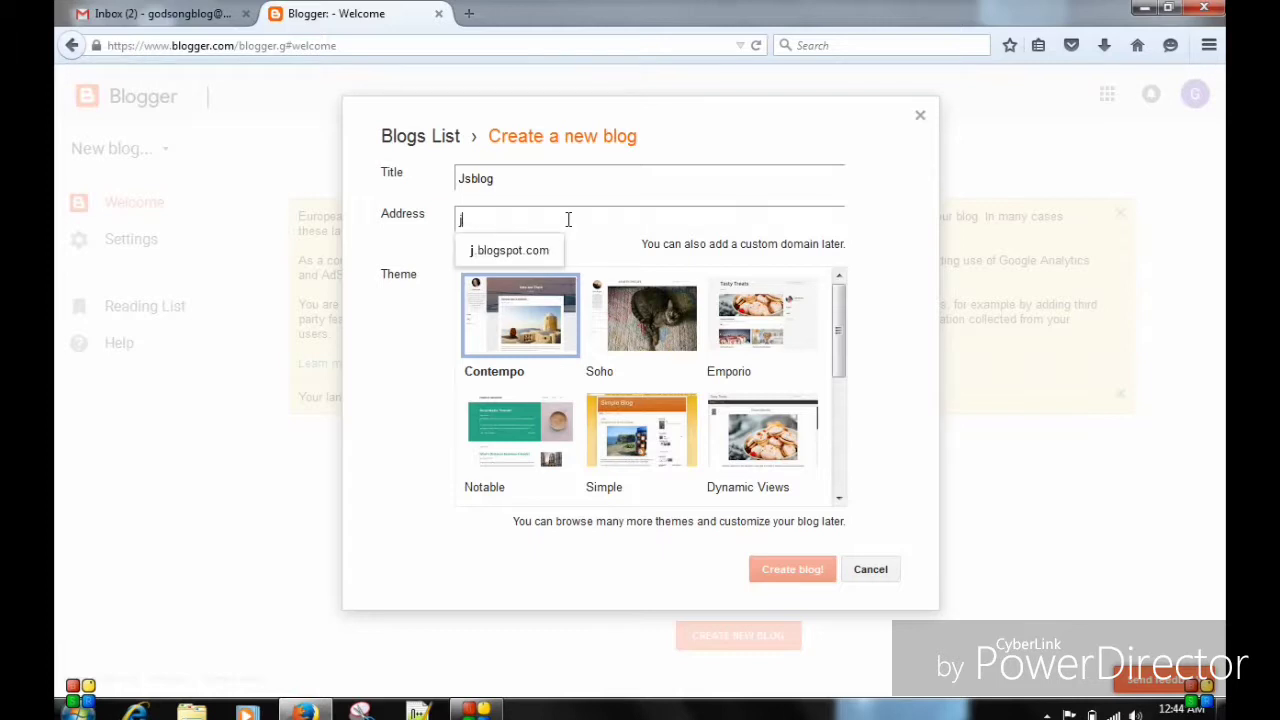
text(sblog)
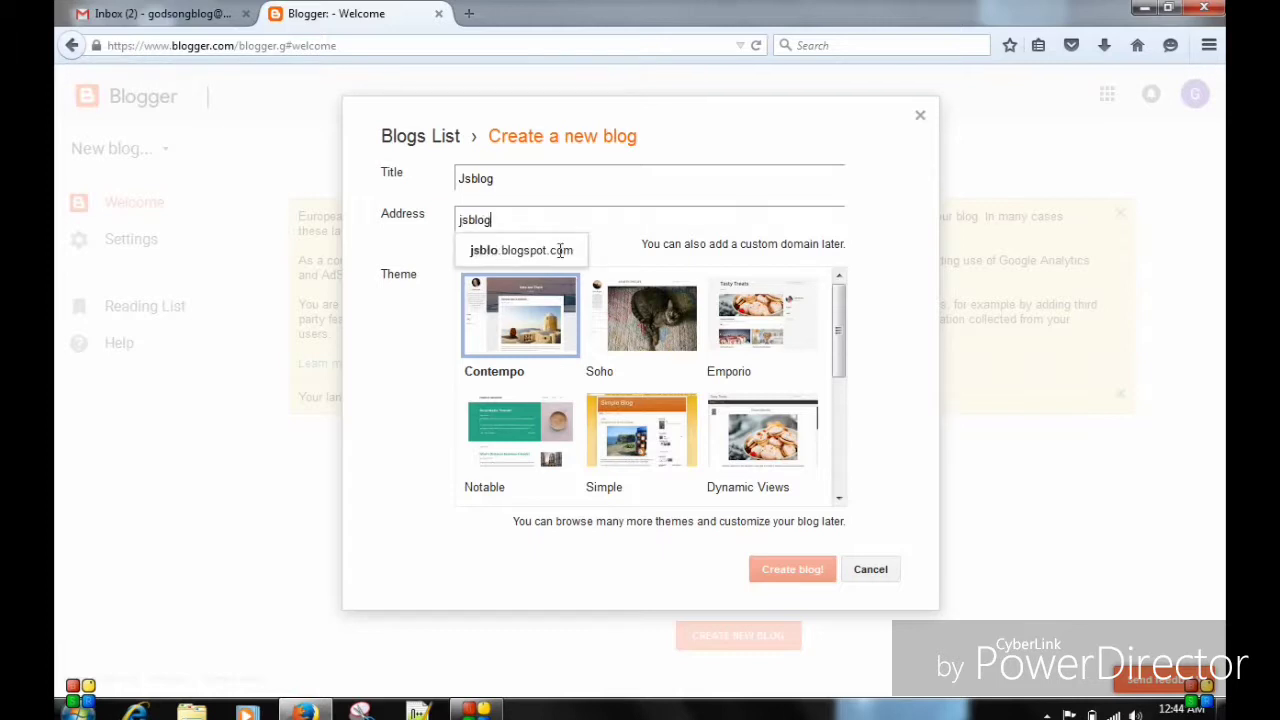
click(546, 252)
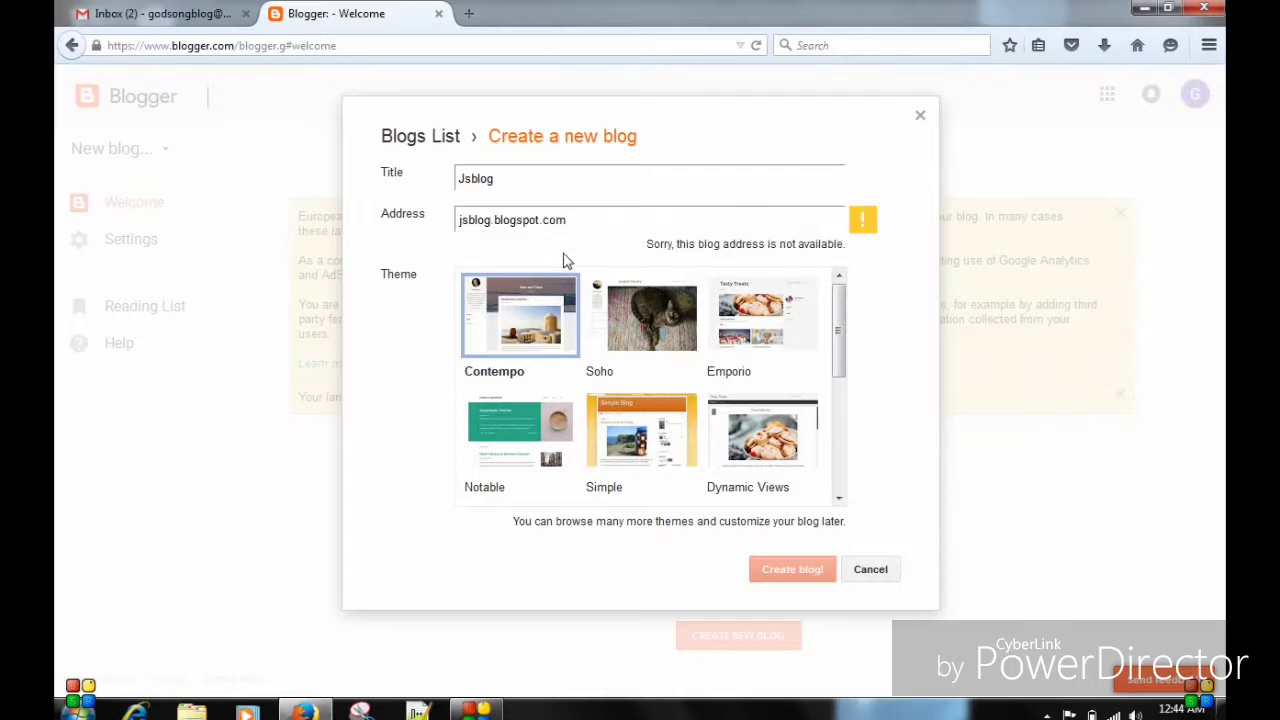
drag(647, 245, 847, 252)
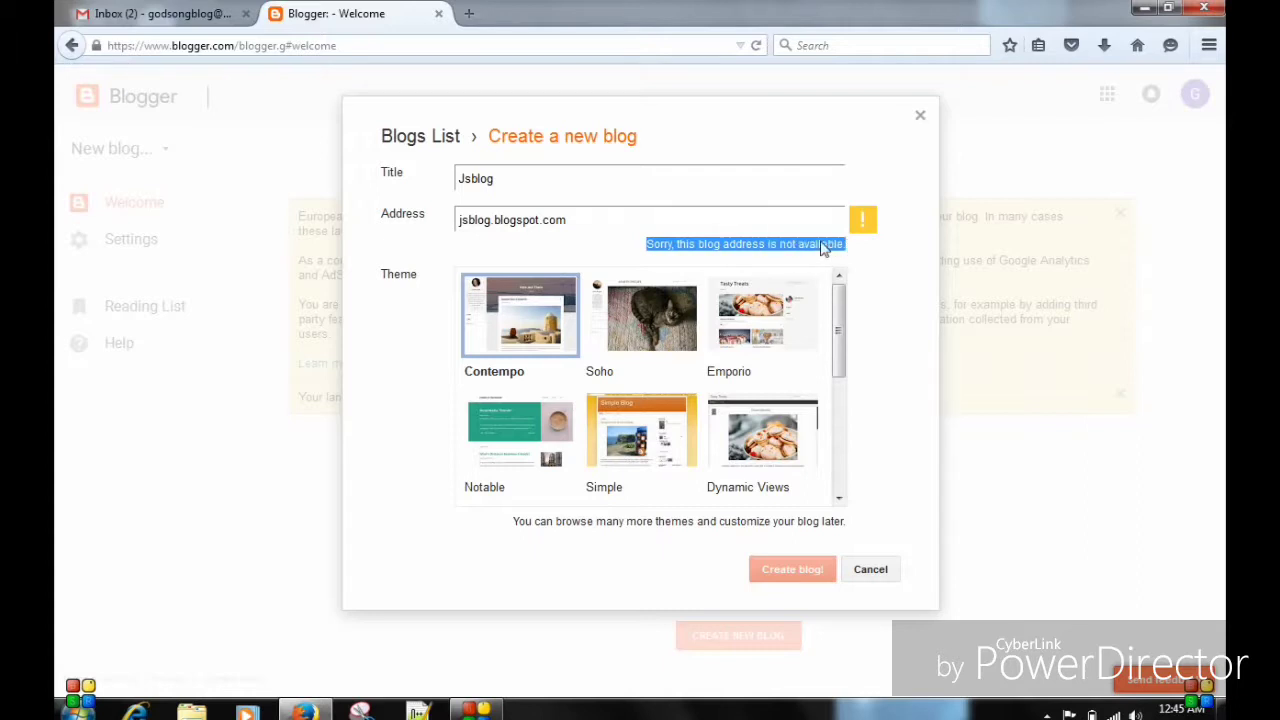
click(498, 179)
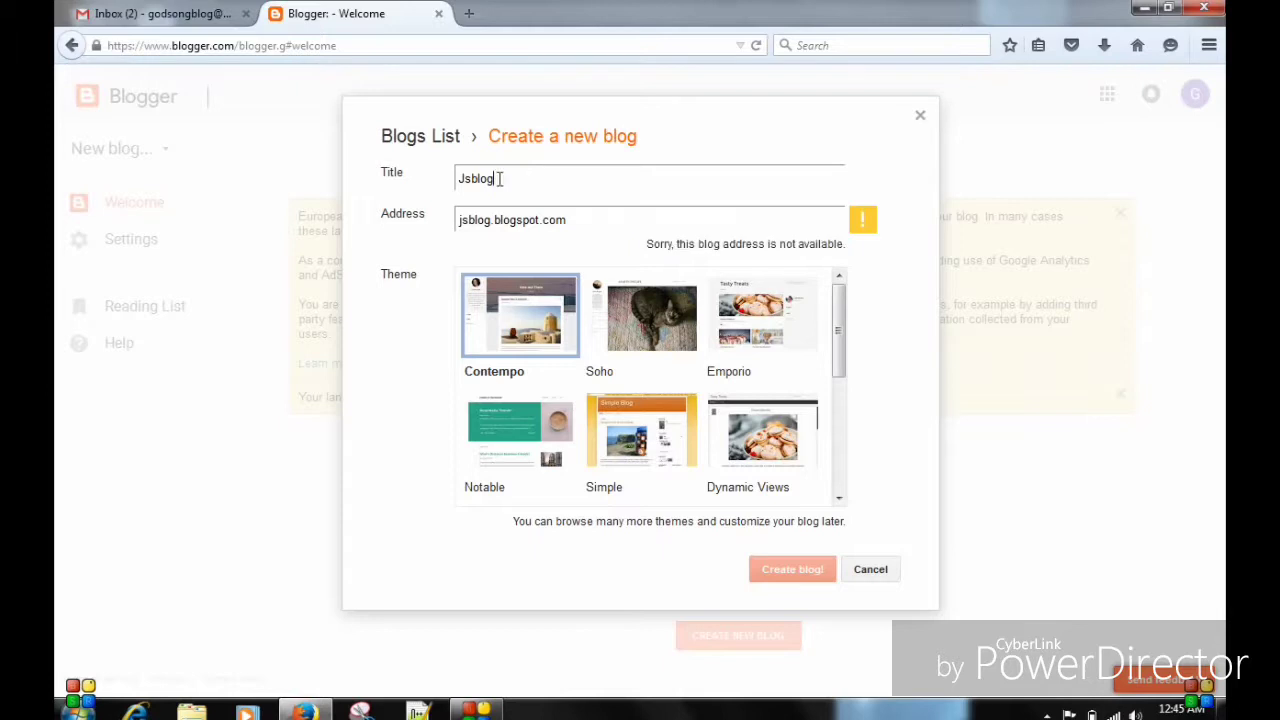
text(01)
click(489, 220)
text(101)
click(512, 249)
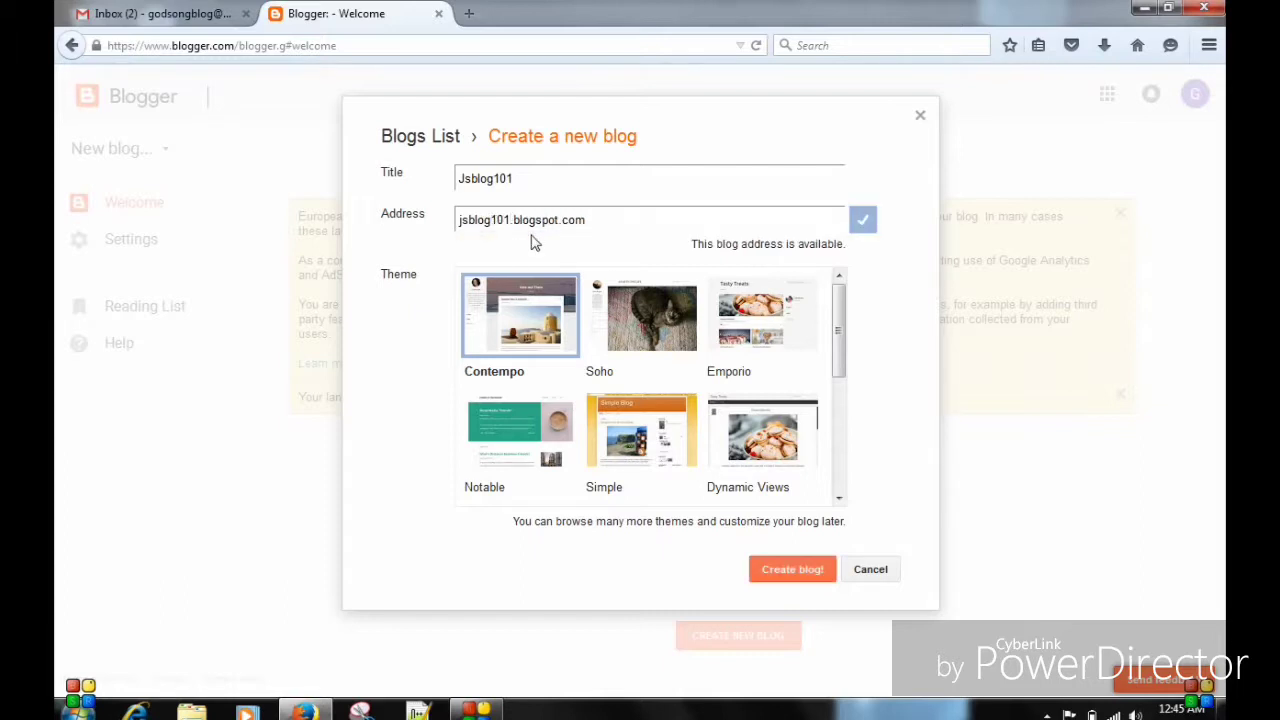
drag(691, 246, 840, 257)
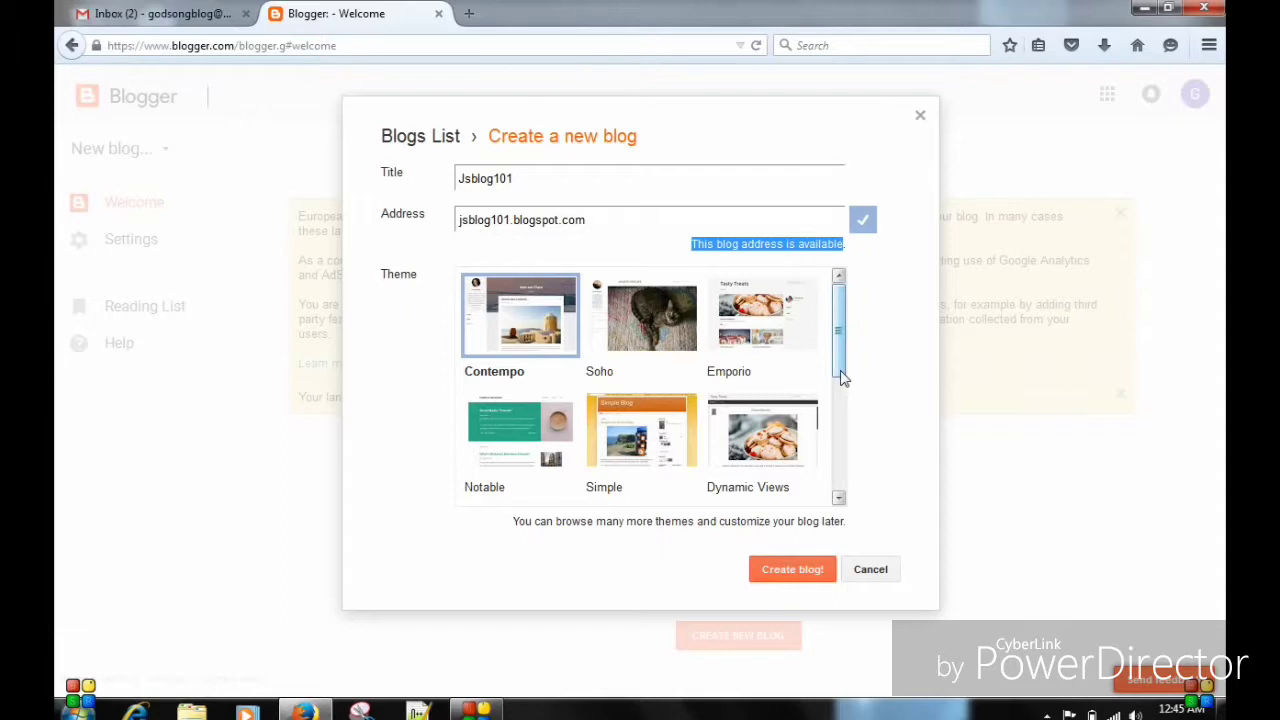
- Choose the Simple theme and create the blog
scroll(638, 340, down, 2)
click(638, 340)
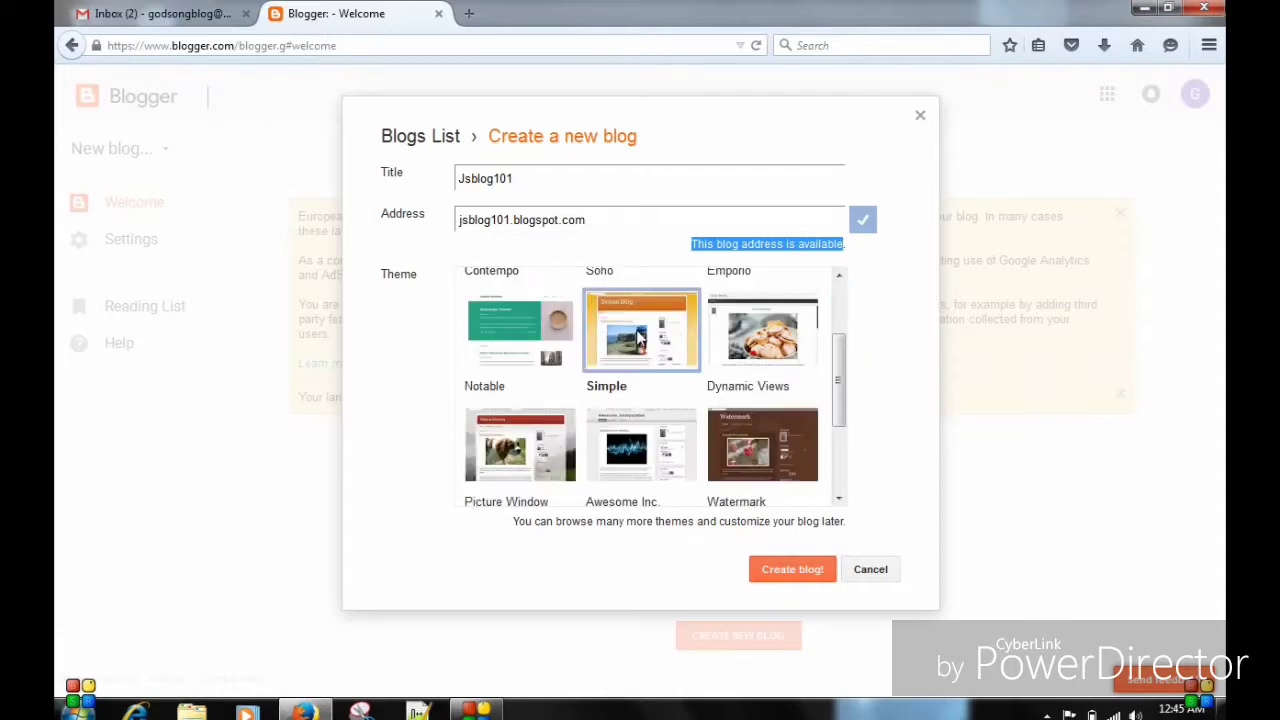
click(797, 574)
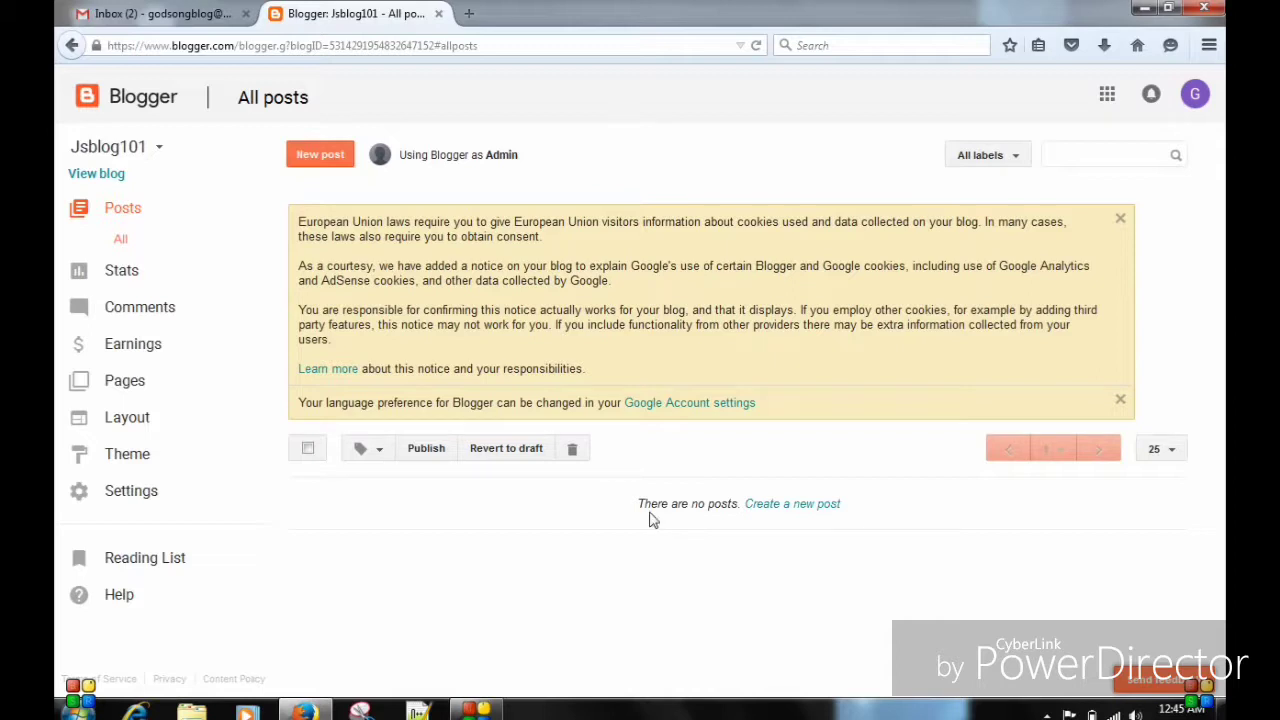
- From the empty All posts page, open a blank new-post editor for Jsblog101
drag(639, 504, 789, 514)
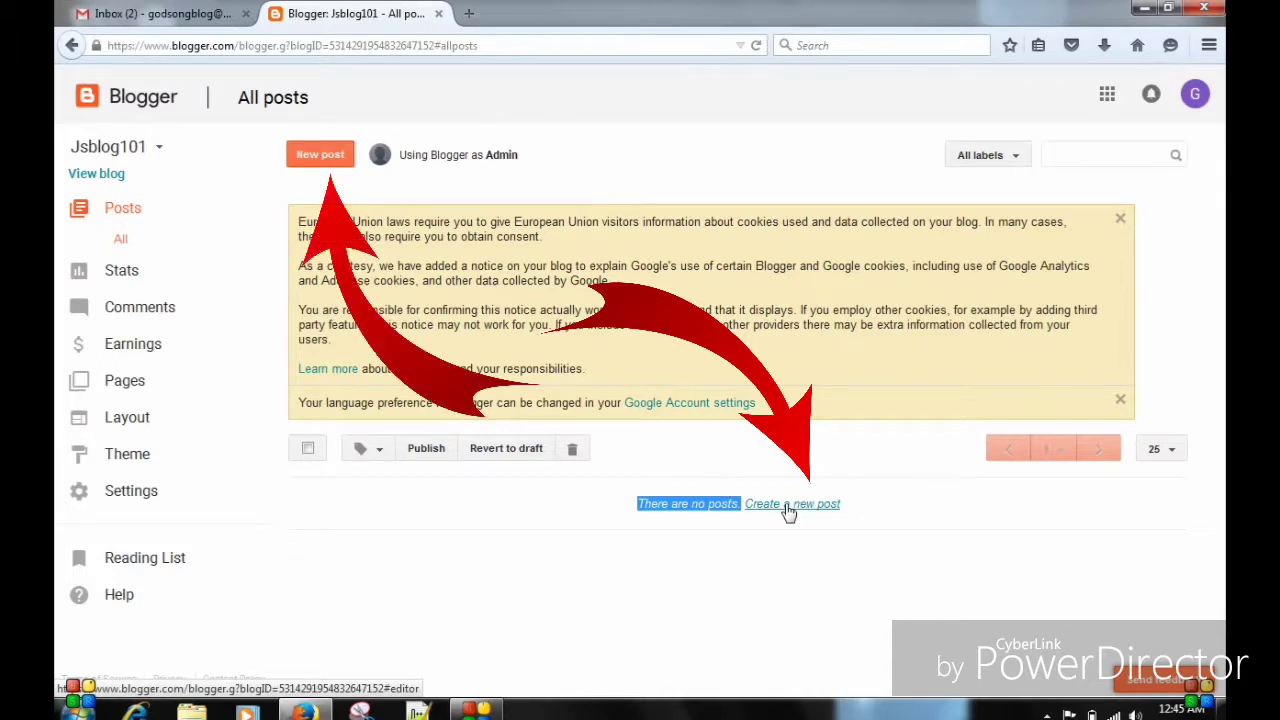
click(789, 537)
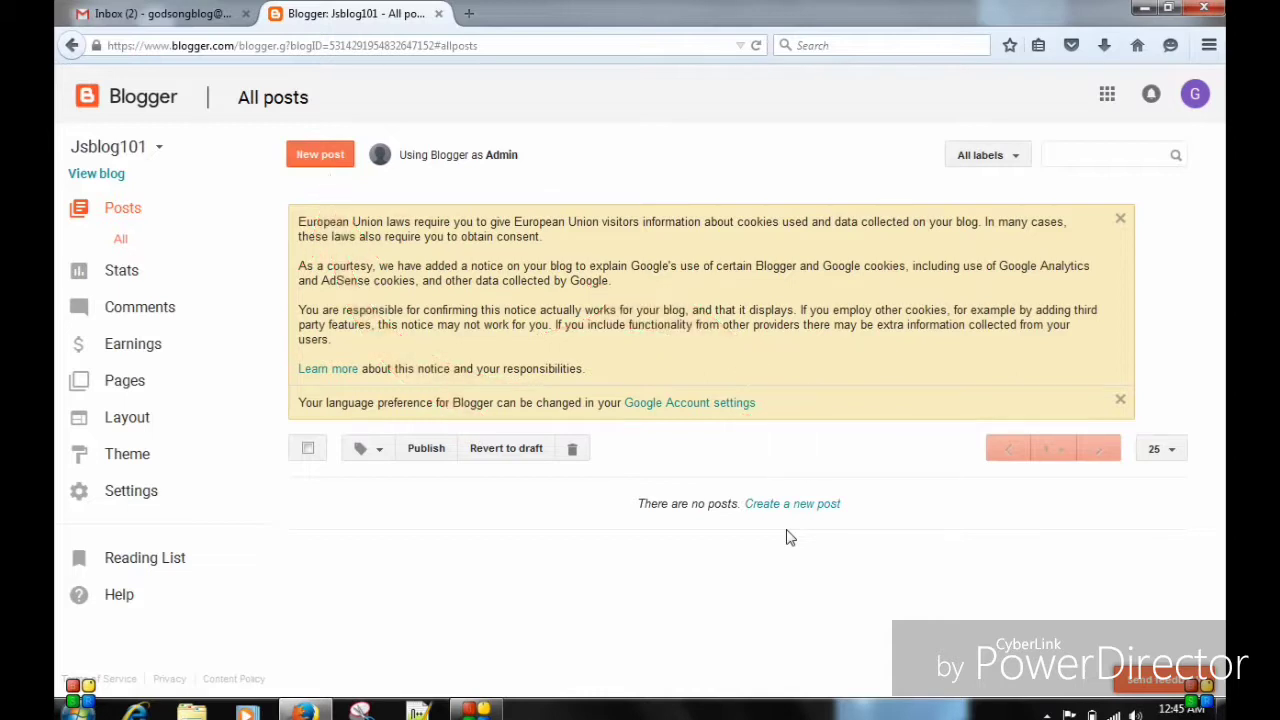
click(781, 507)
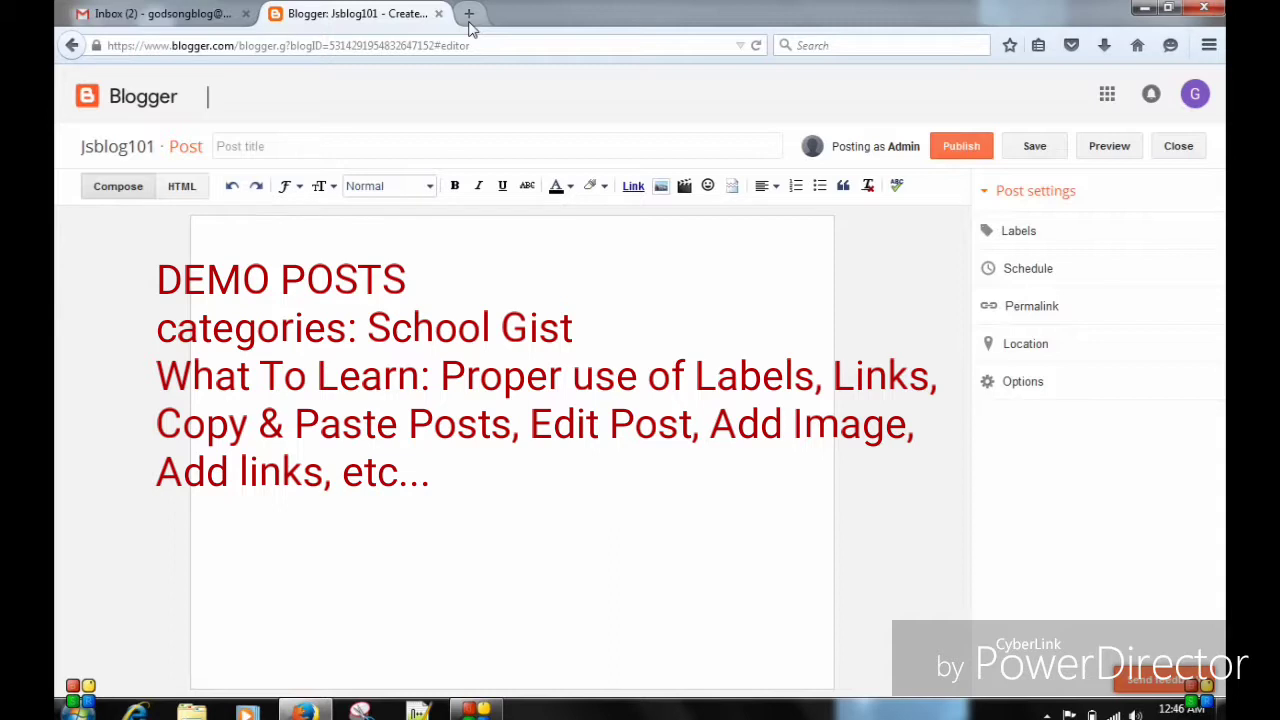
- Open x3coded.com in a new tab and open the UI Admission List 2018/2019 article
click(469, 14)
text(x3coded)
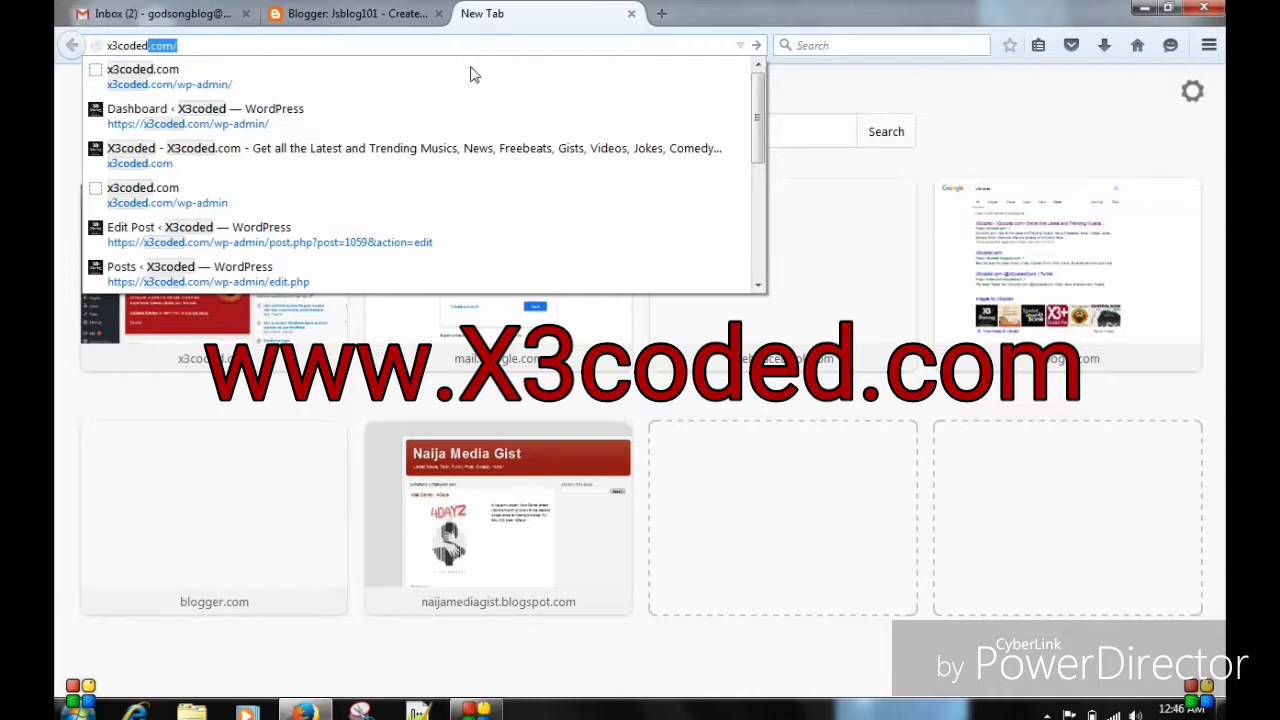
key(Return)
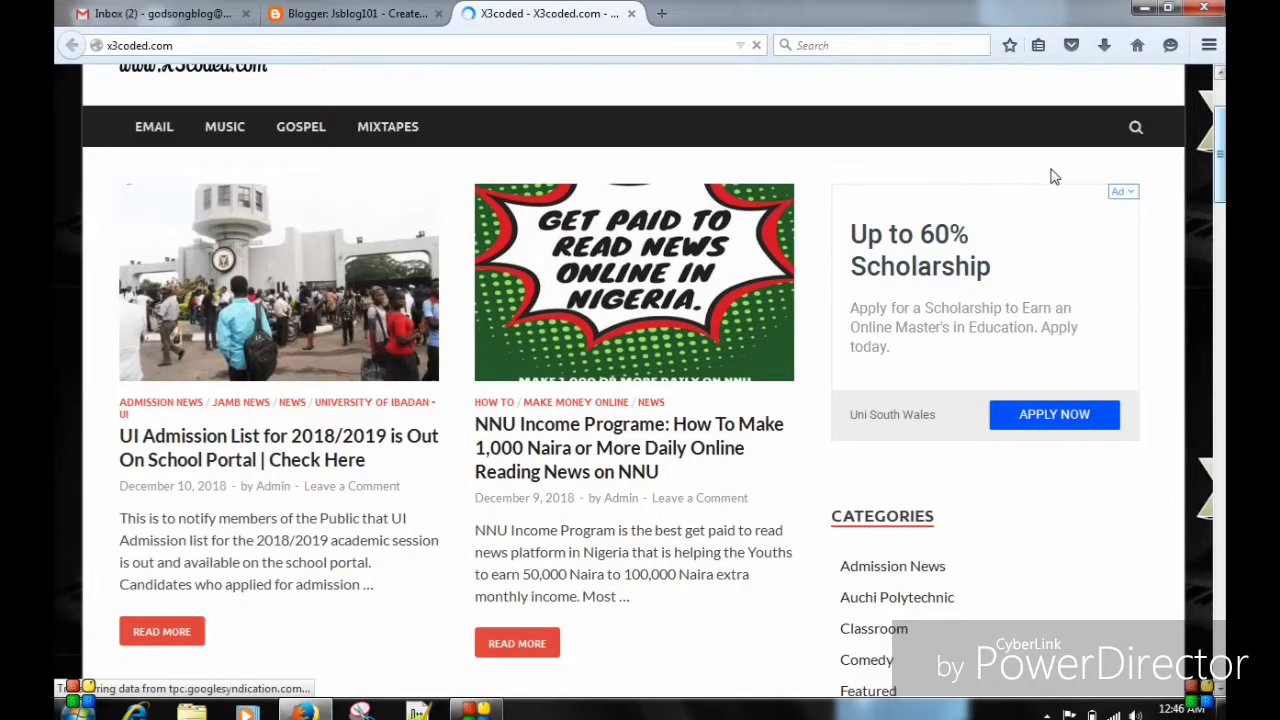
click(265, 467)
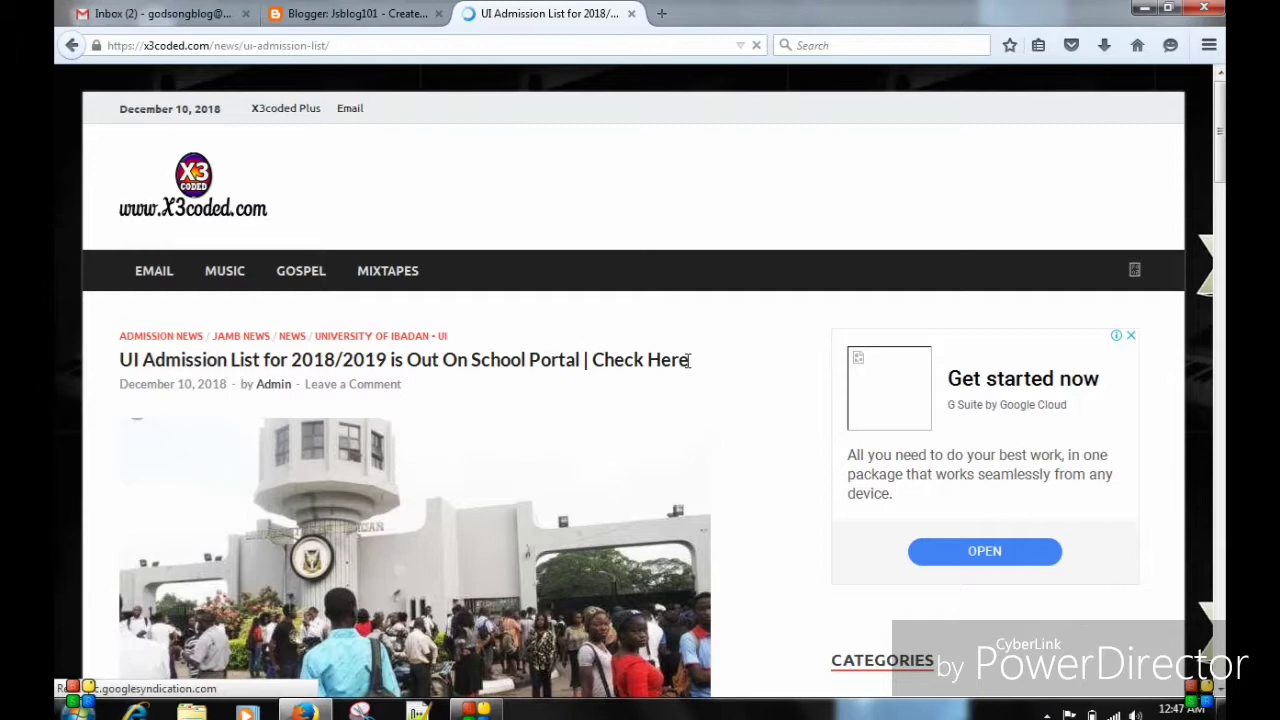
- Copy the article's full title and return to the Blogger post editor
triple_click(689, 361)
right_click(689, 362)
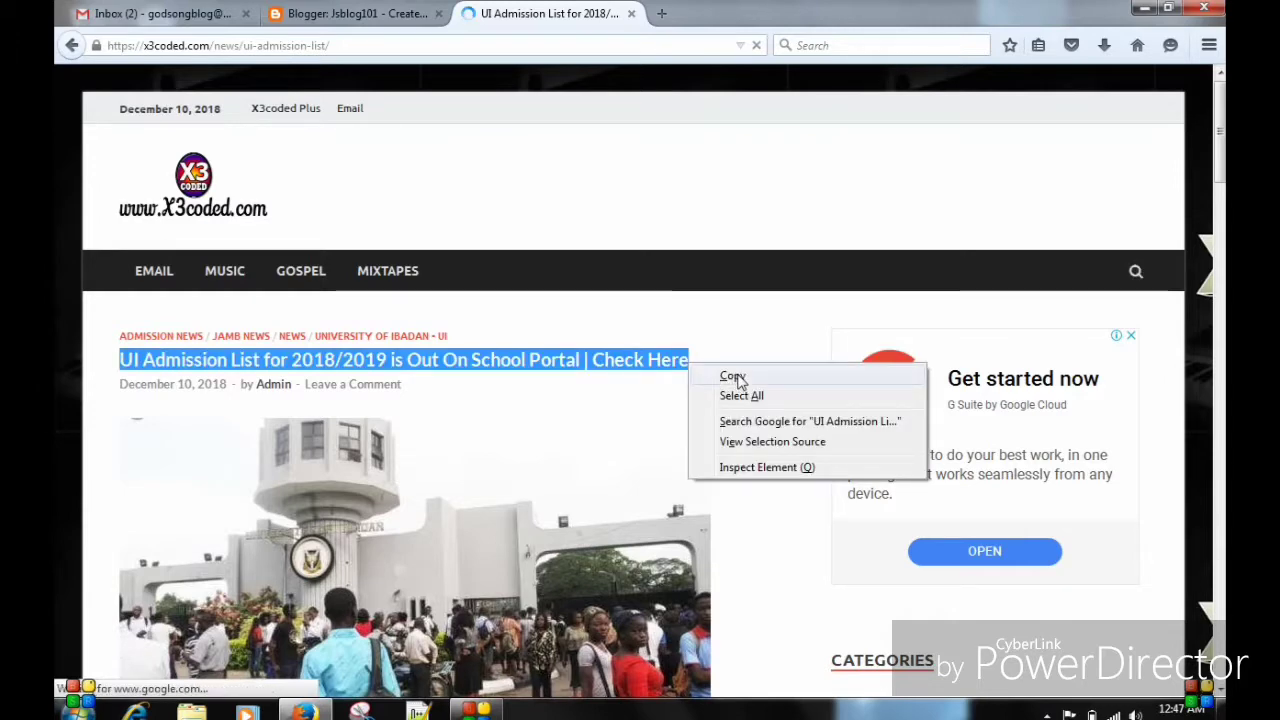
click(737, 380)
click(357, 13)
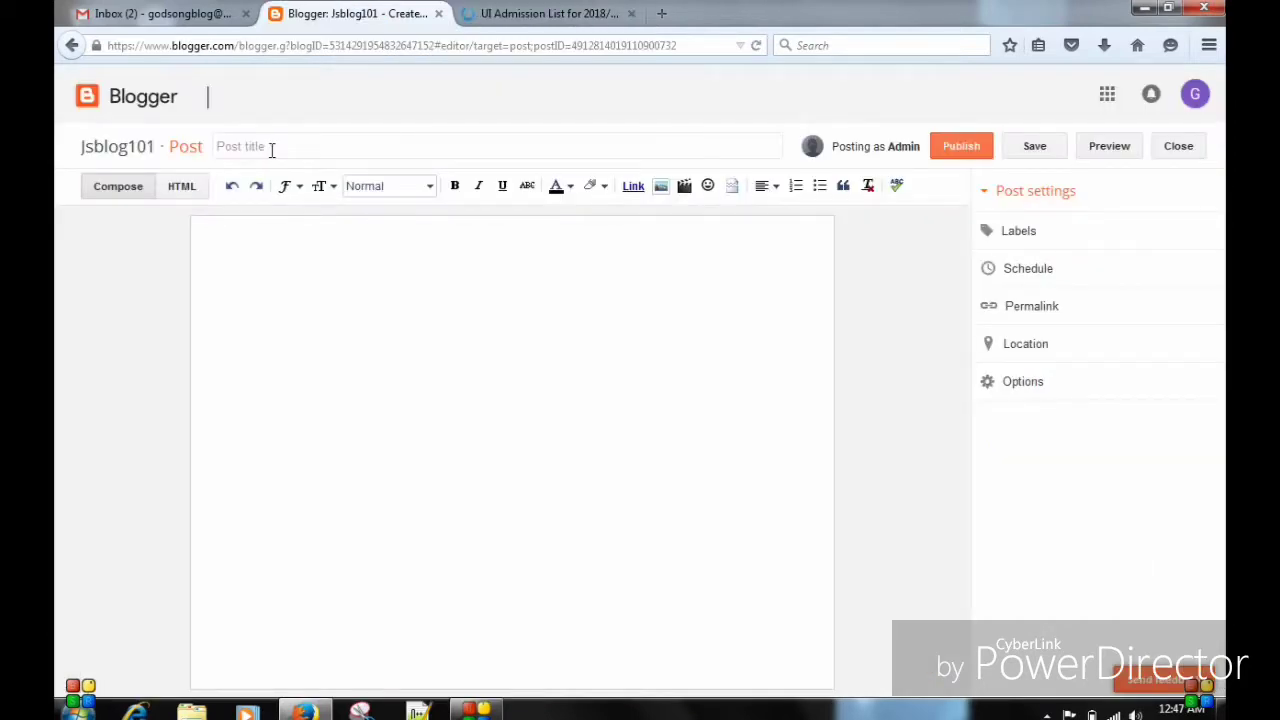
- Paste the copied article title into the post title and prefix it with 'Check'
click(271, 149)
key(ctrl+v)
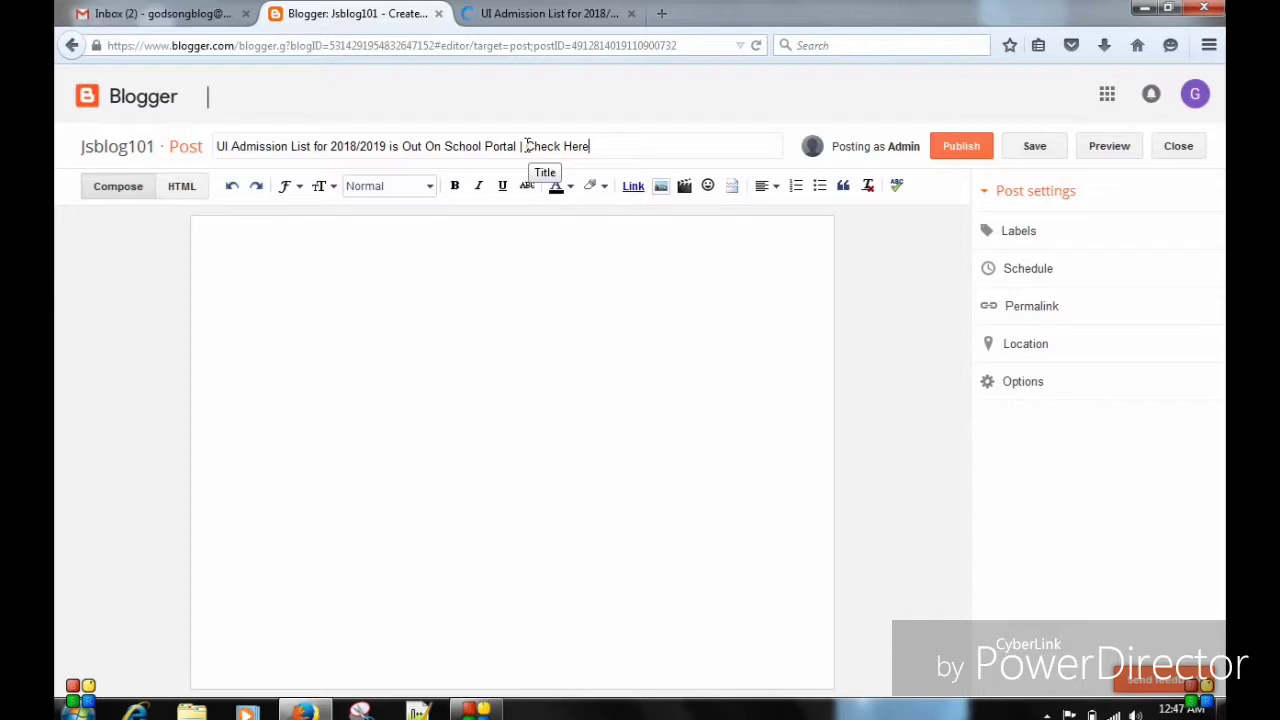
click(218, 147)
text(Check)
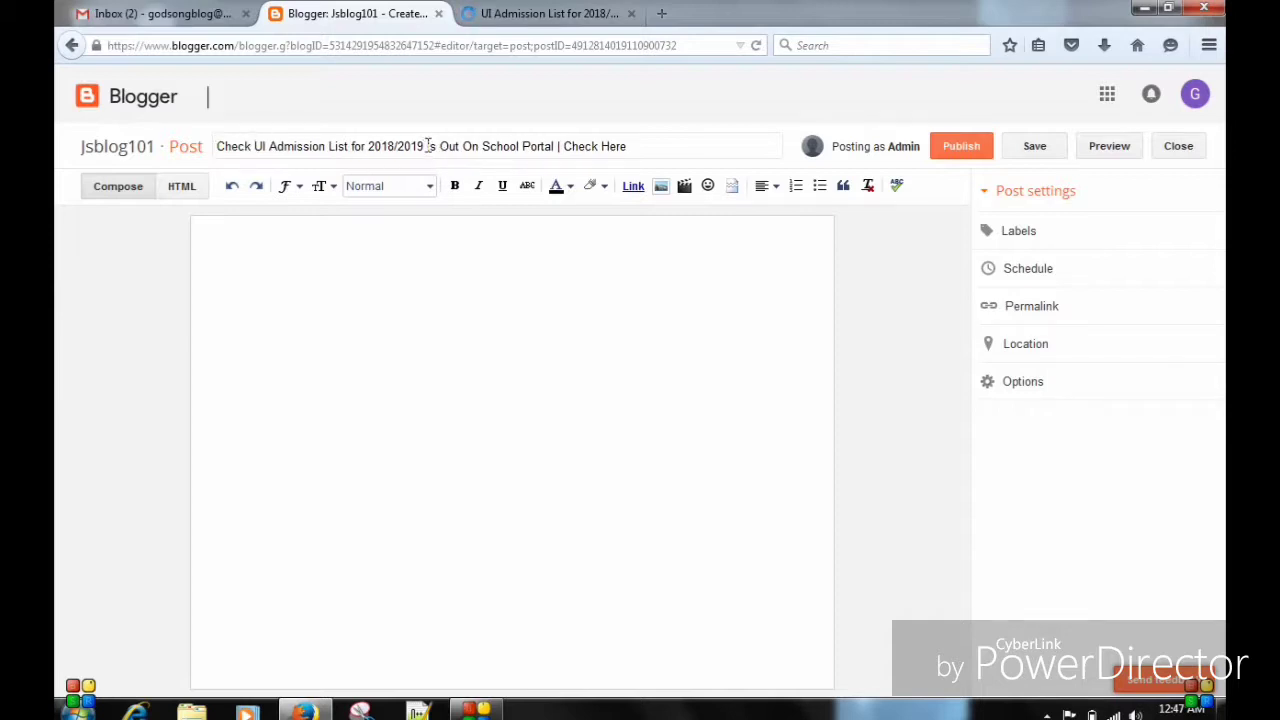
- Replace the title's ending so it reads '…Here - UI Admission list is Out!'
drag(428, 146, 535, 148)
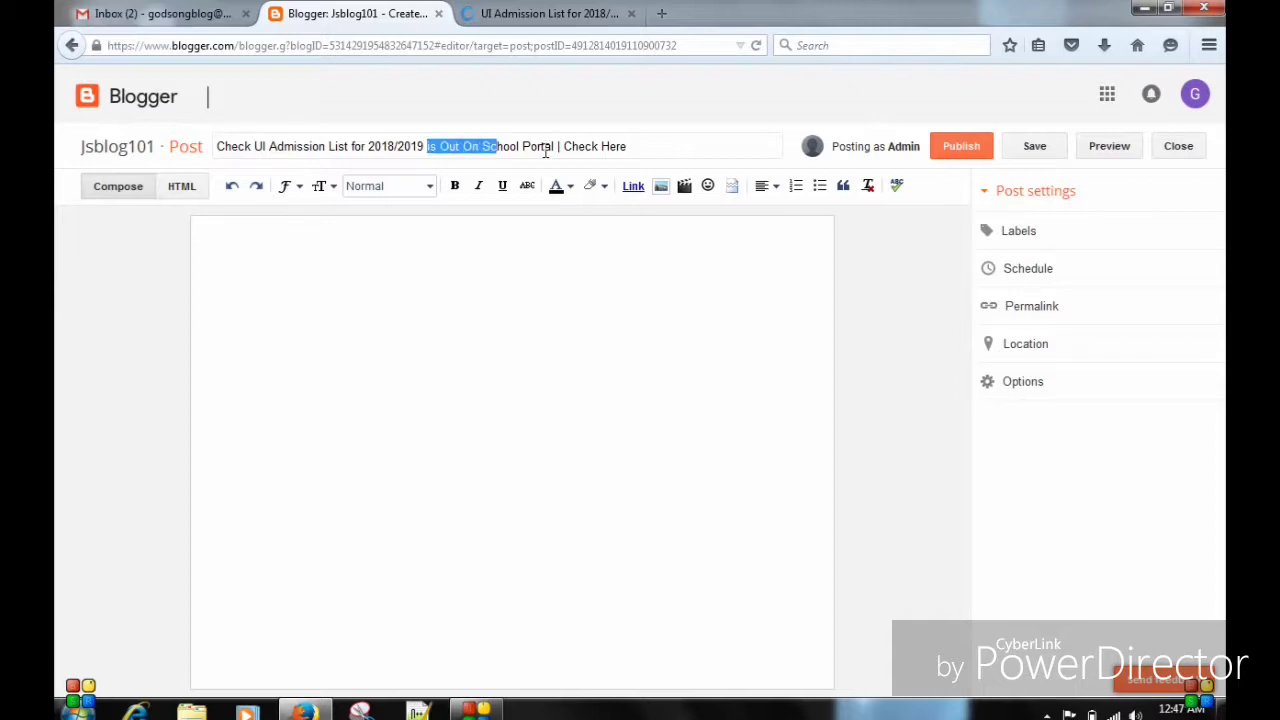
drag(545, 151, 562, 148)
key(Delete)
key(Delete)
key(Delete)
key(Delete)
key(Delete)
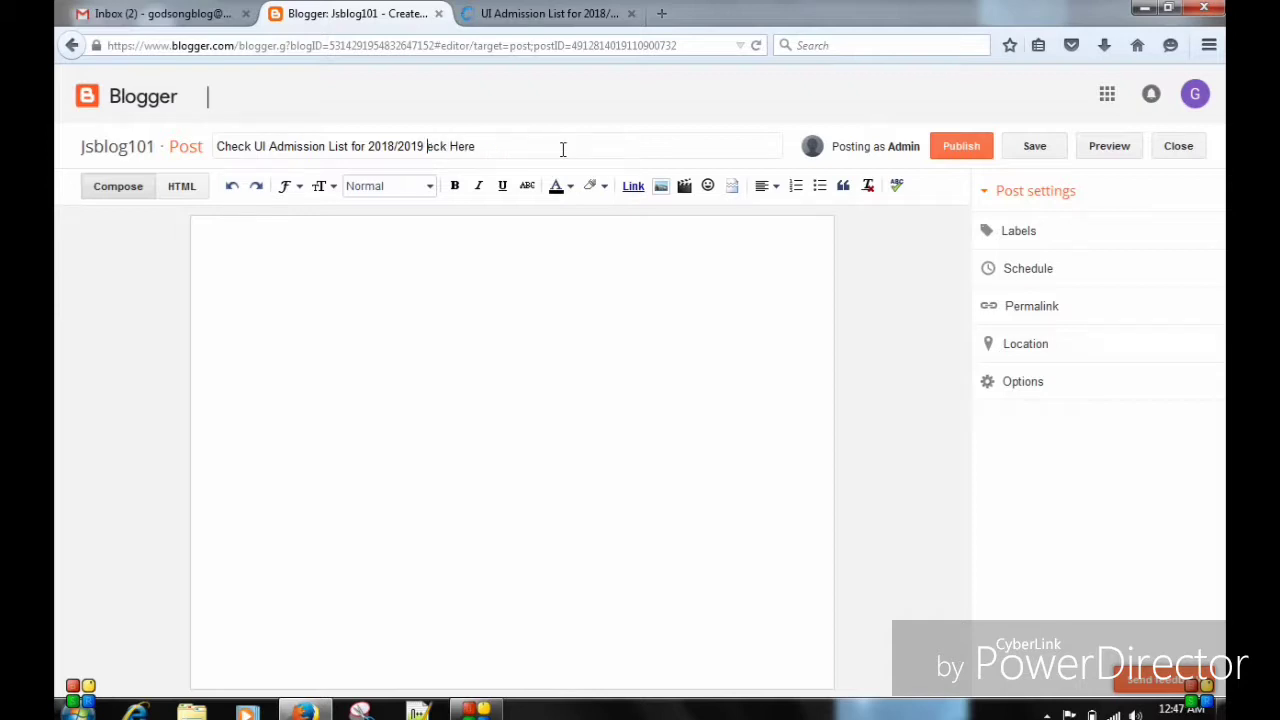
key(Delete)
key(Delete)
key(Delete)
key(Delete)
text(UI Admission li)
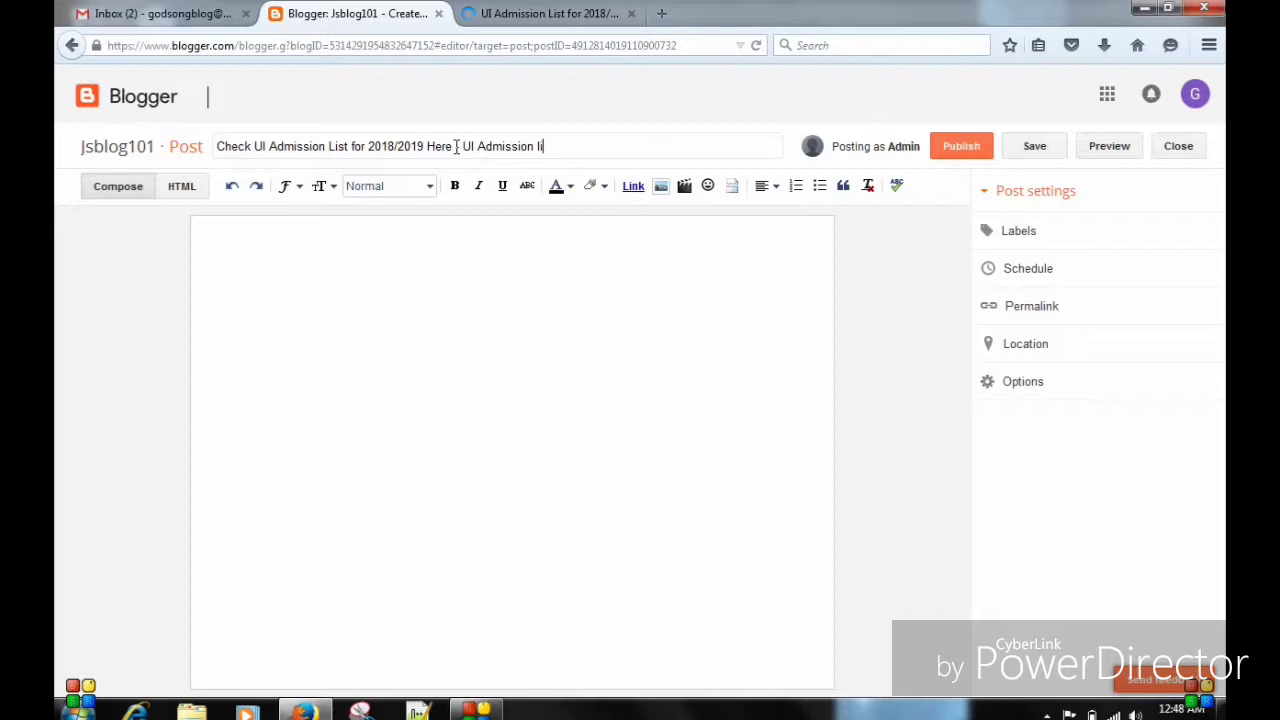
text(st is Out!)
click(456, 147)
text(-)
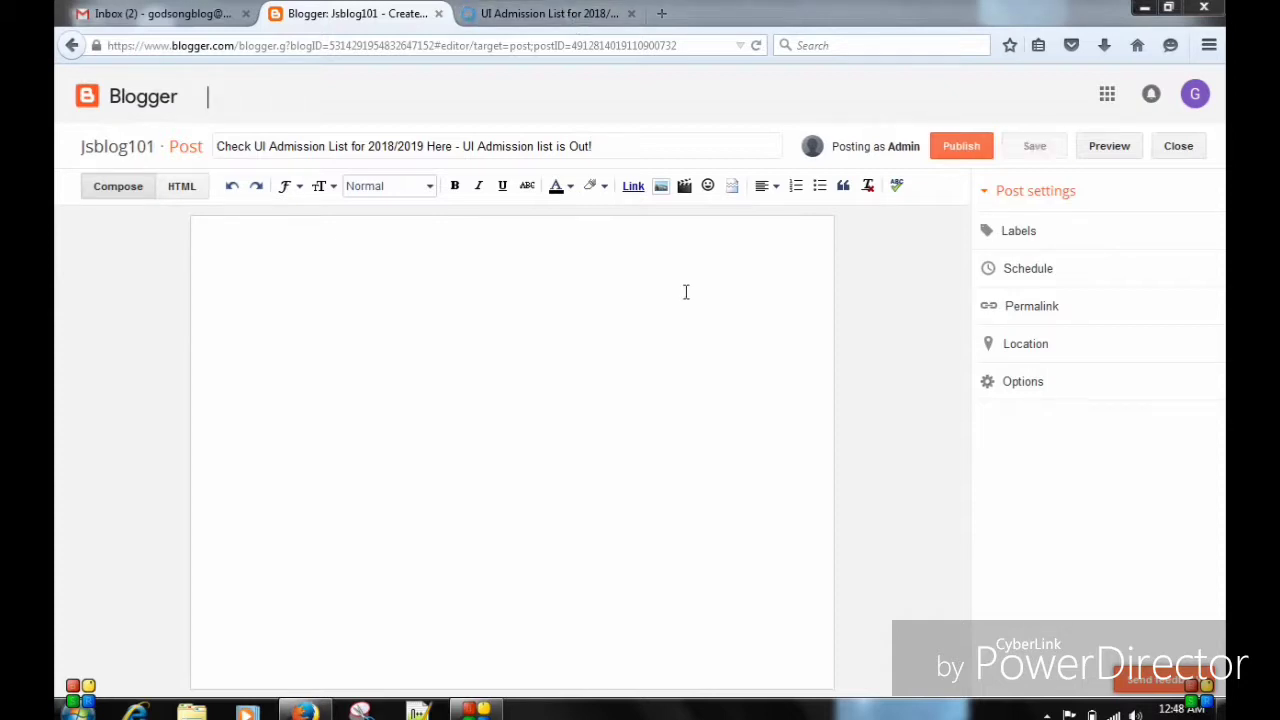
click(560, 14)
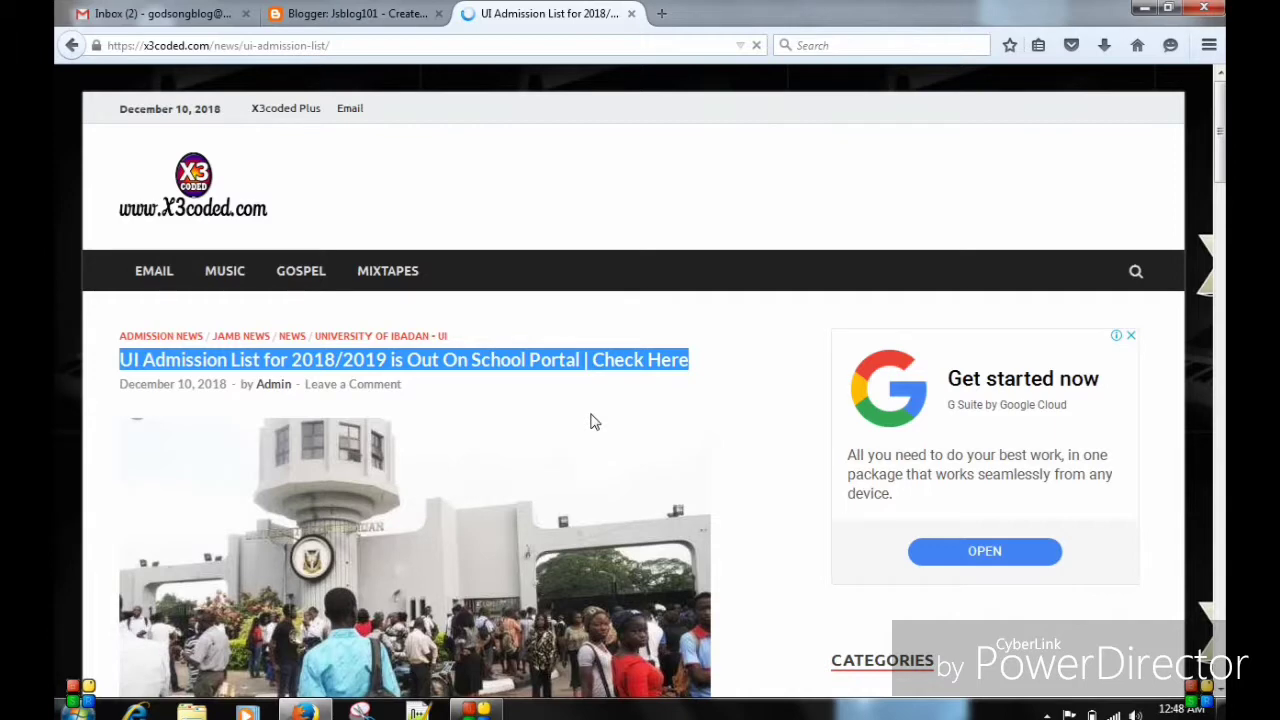
scroll(590, 421, down, 3)
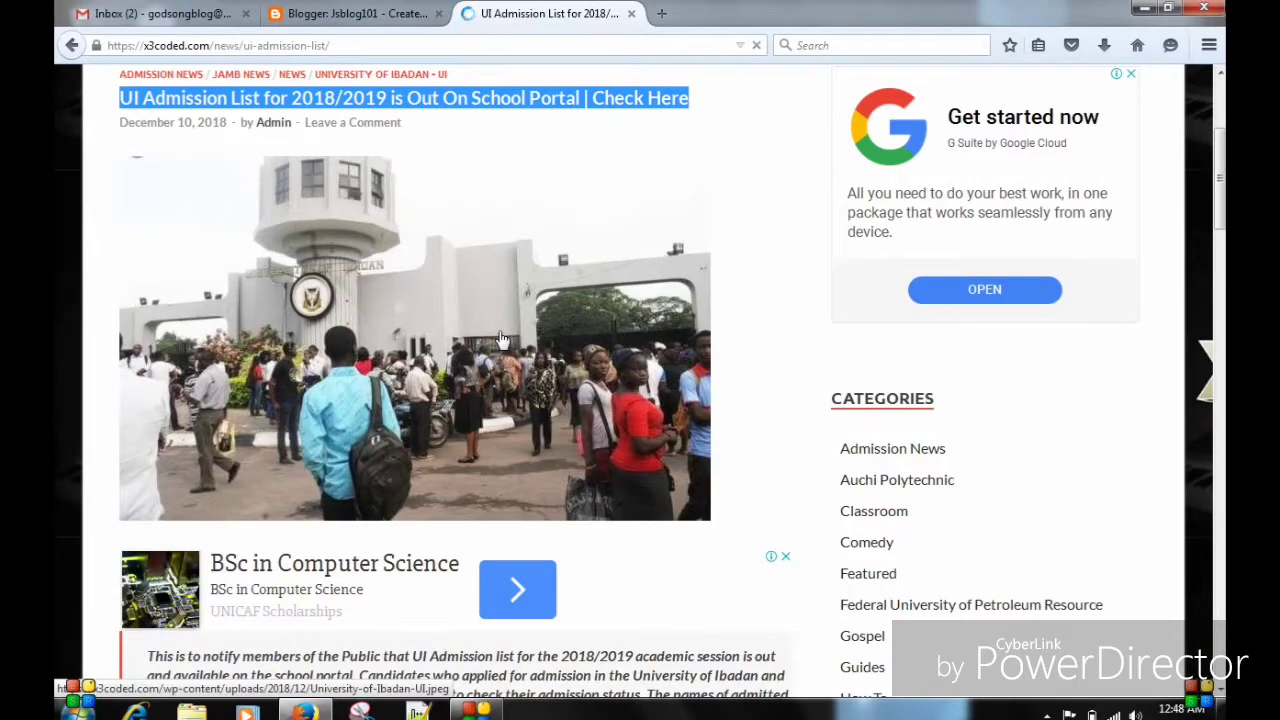
- Save the article photo as University-of-Ibadan-UI into a new My Blog folder
right_click(502, 340)
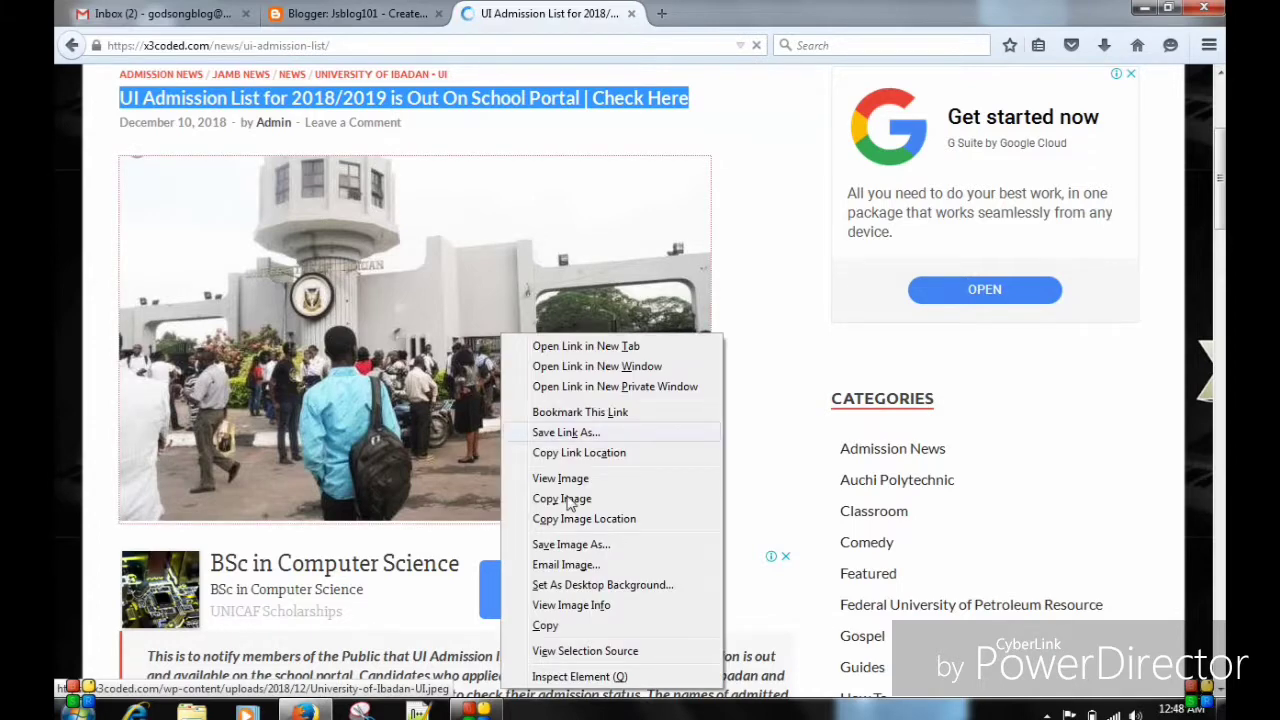
click(574, 545)
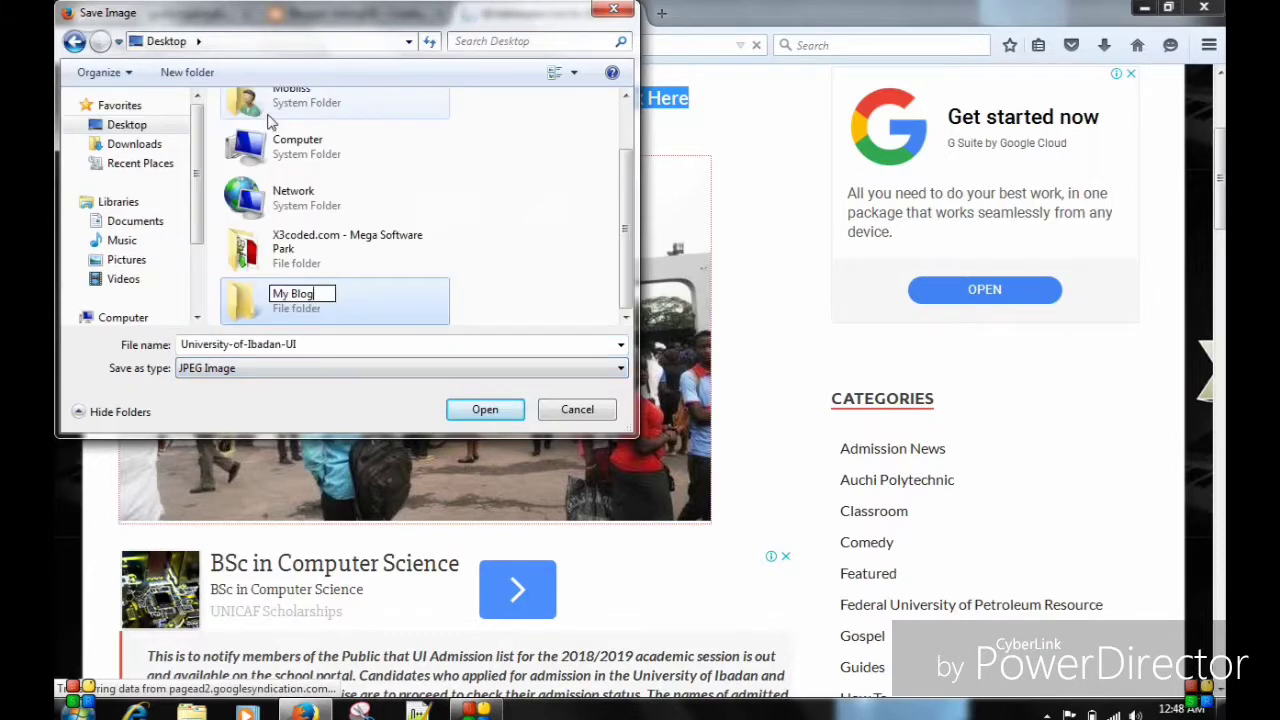
key(Return)
key(Return)
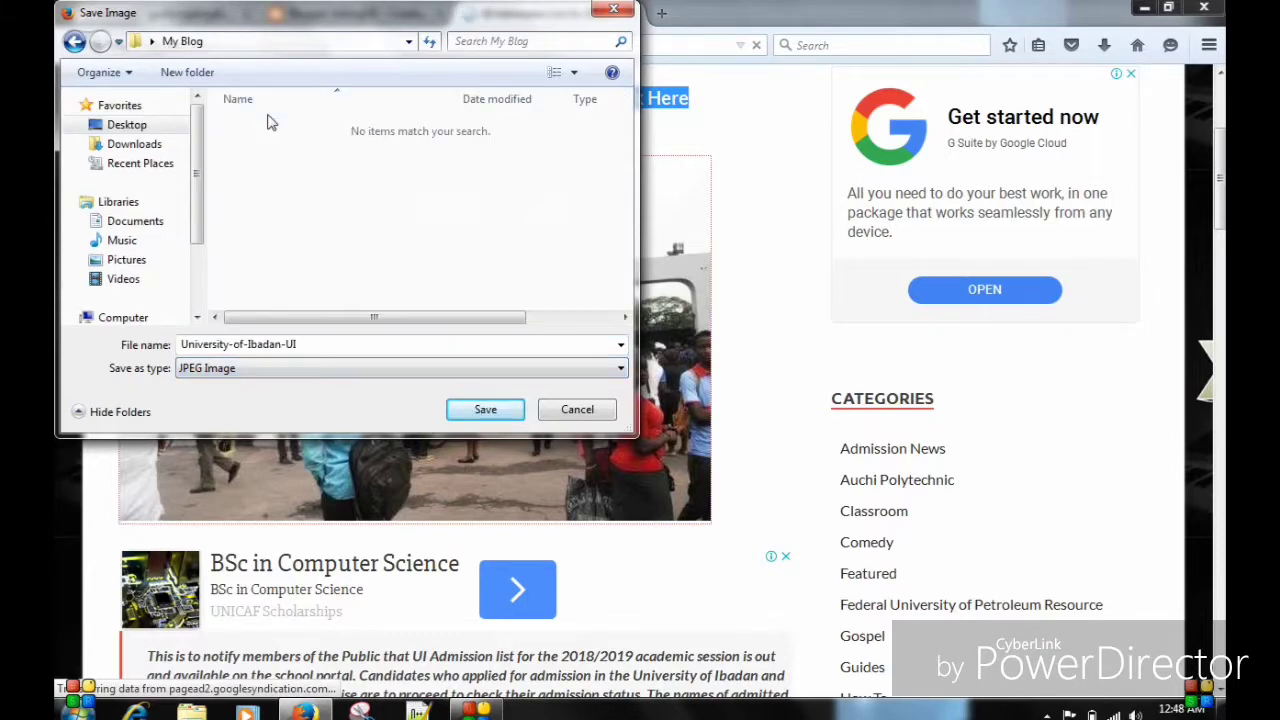
click(484, 410)
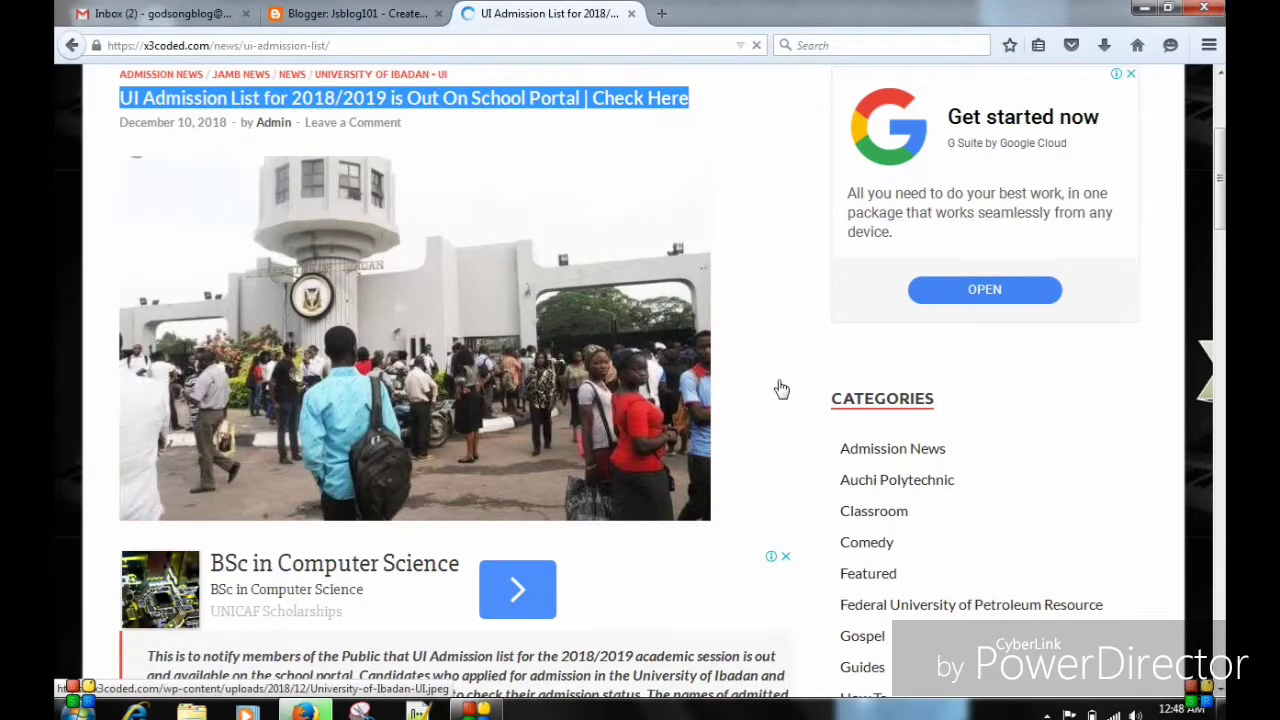
click(343, 22)
click(461, 350)
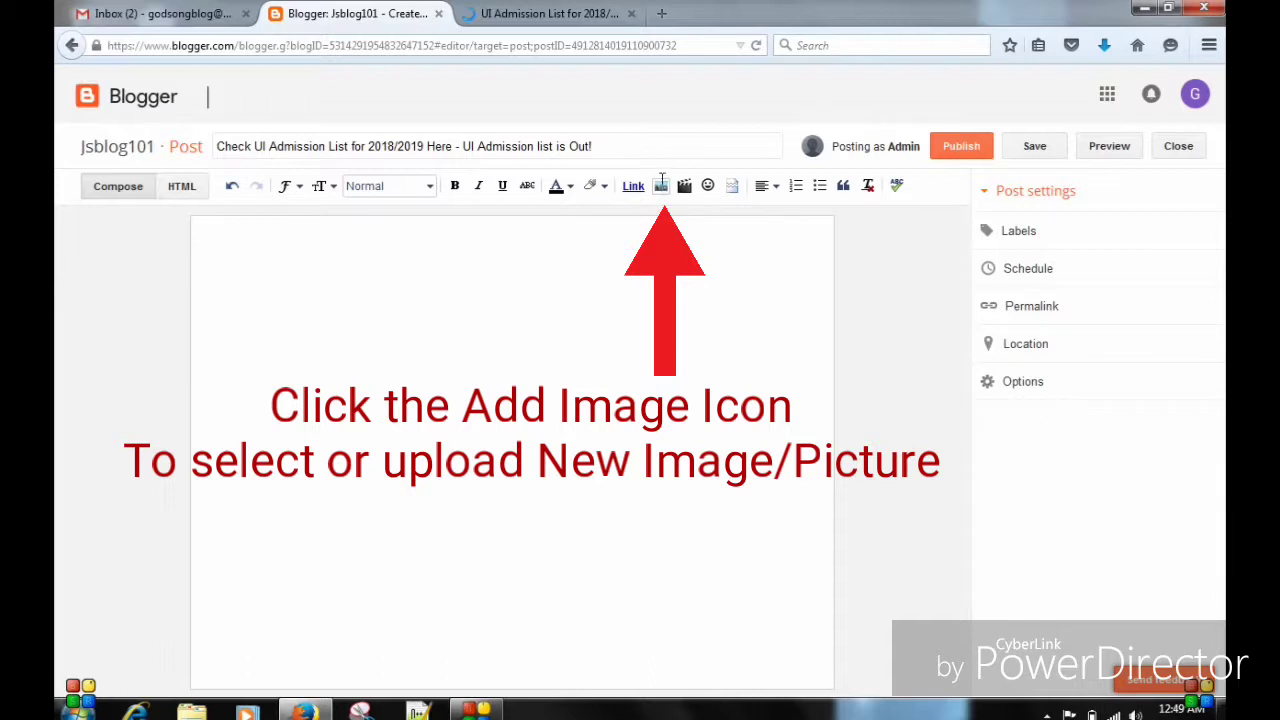
- Upload University-of-Ibadan-UI from the My Blog folder and add it to the post body
click(661, 185)
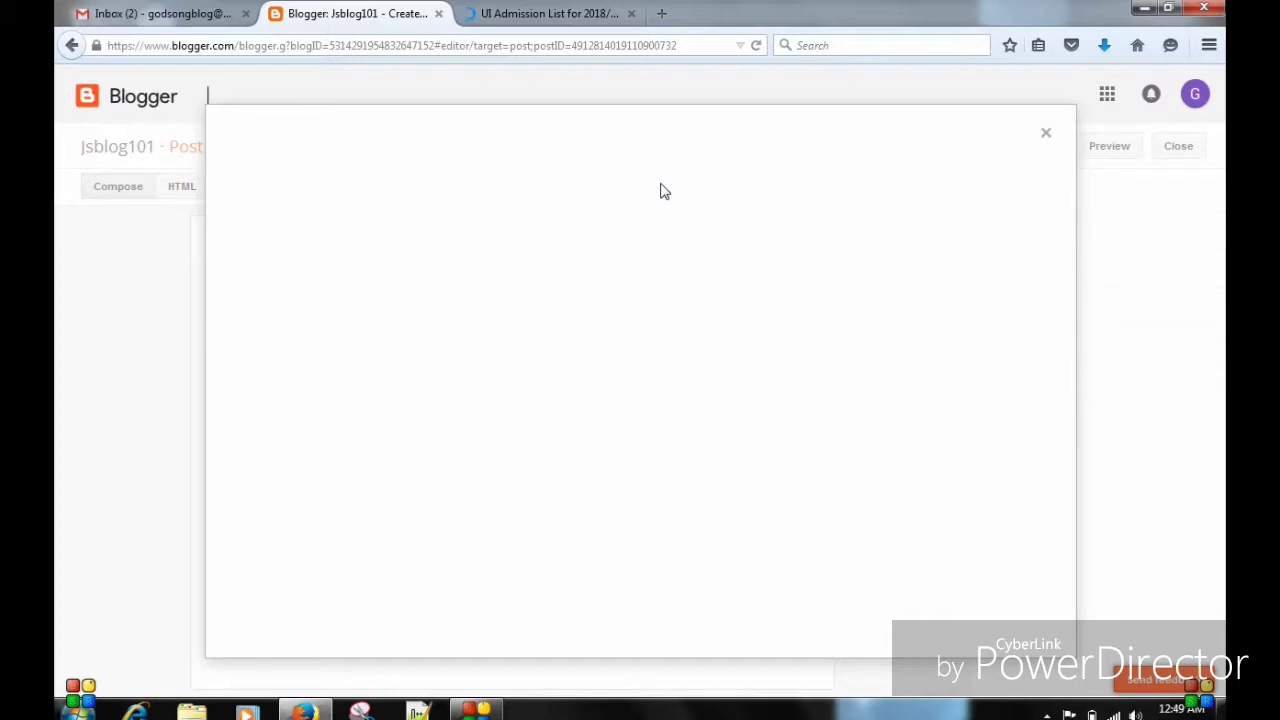
click(263, 245)
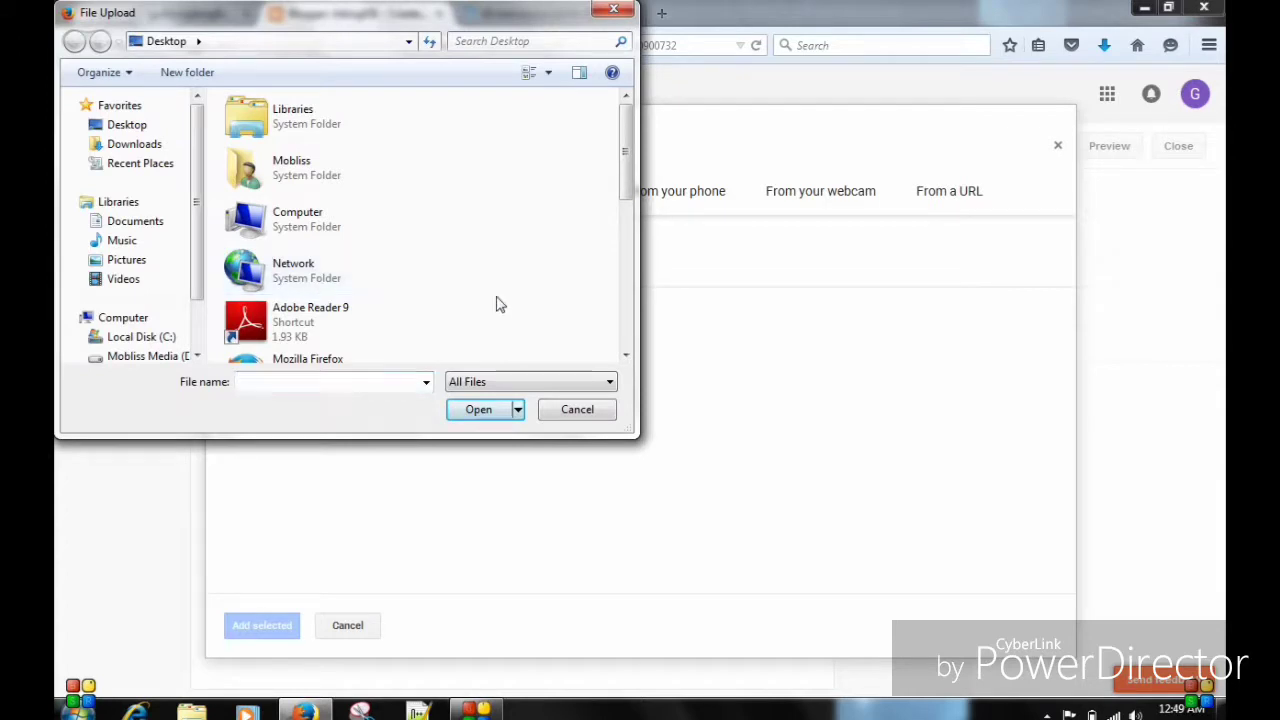
drag(627, 193, 627, 272)
double_click(315, 276)
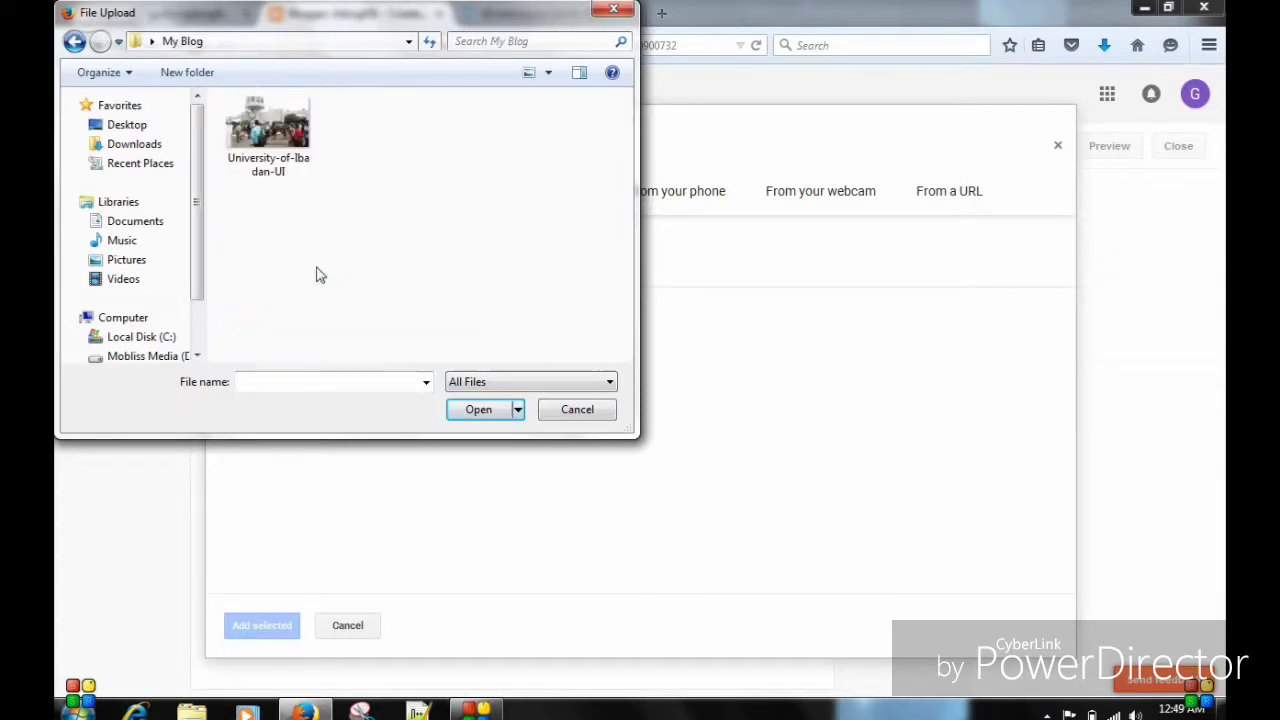
click(295, 148)
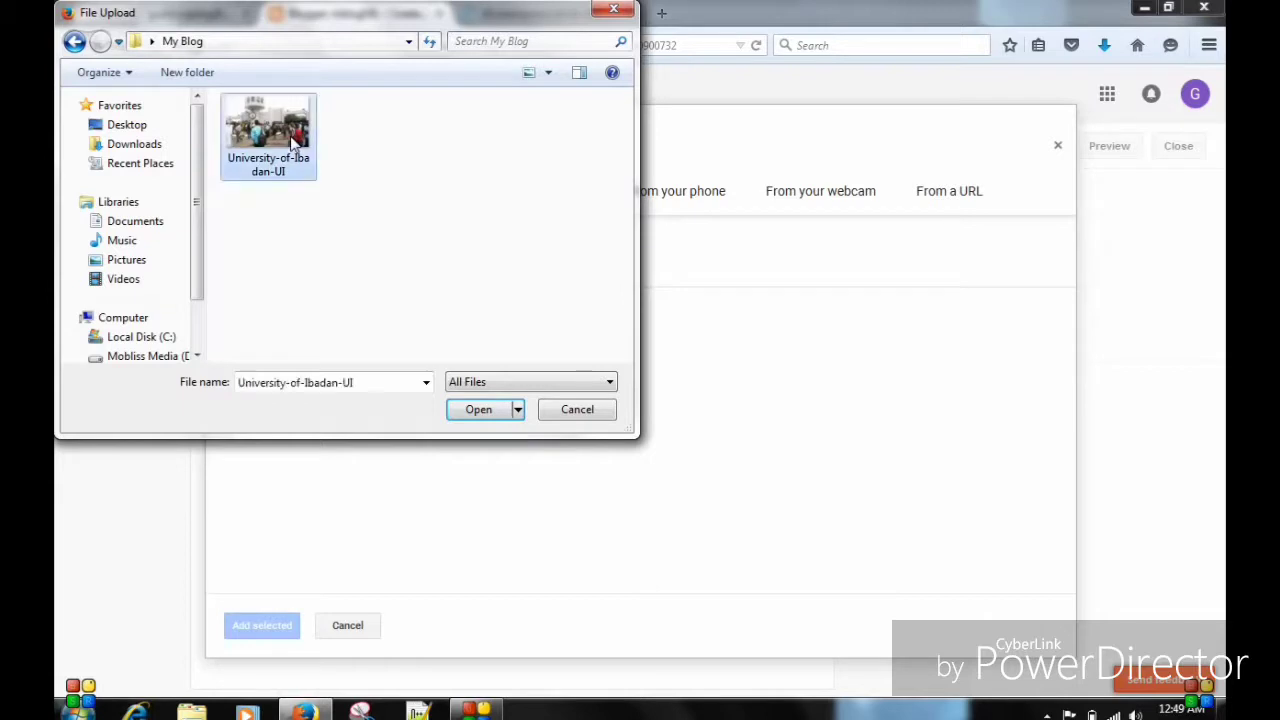
click(483, 410)
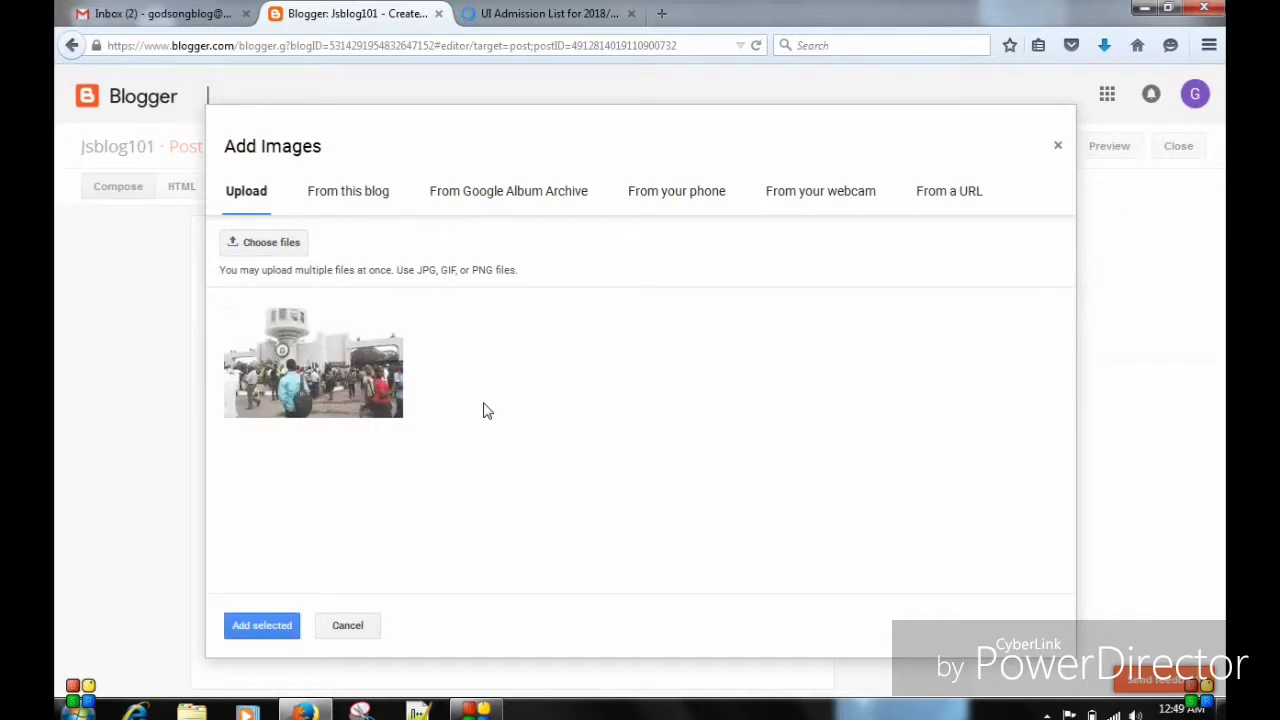
click(350, 365)
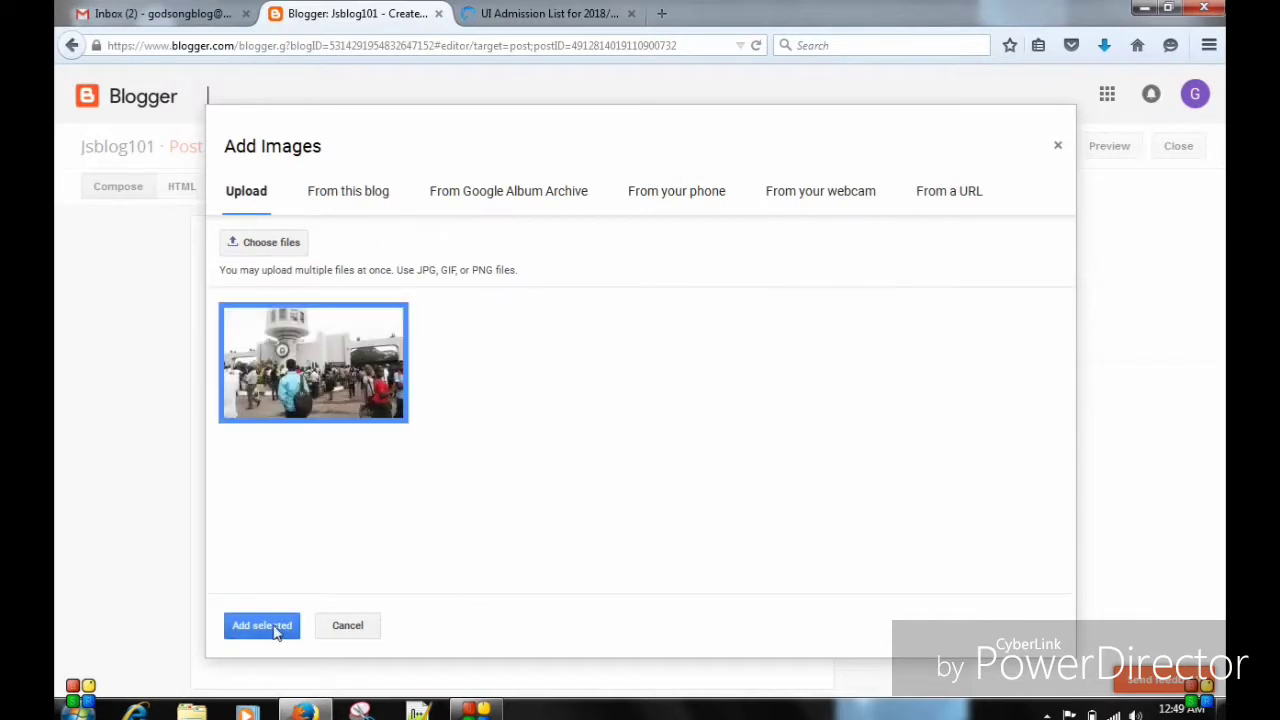
click(270, 626)
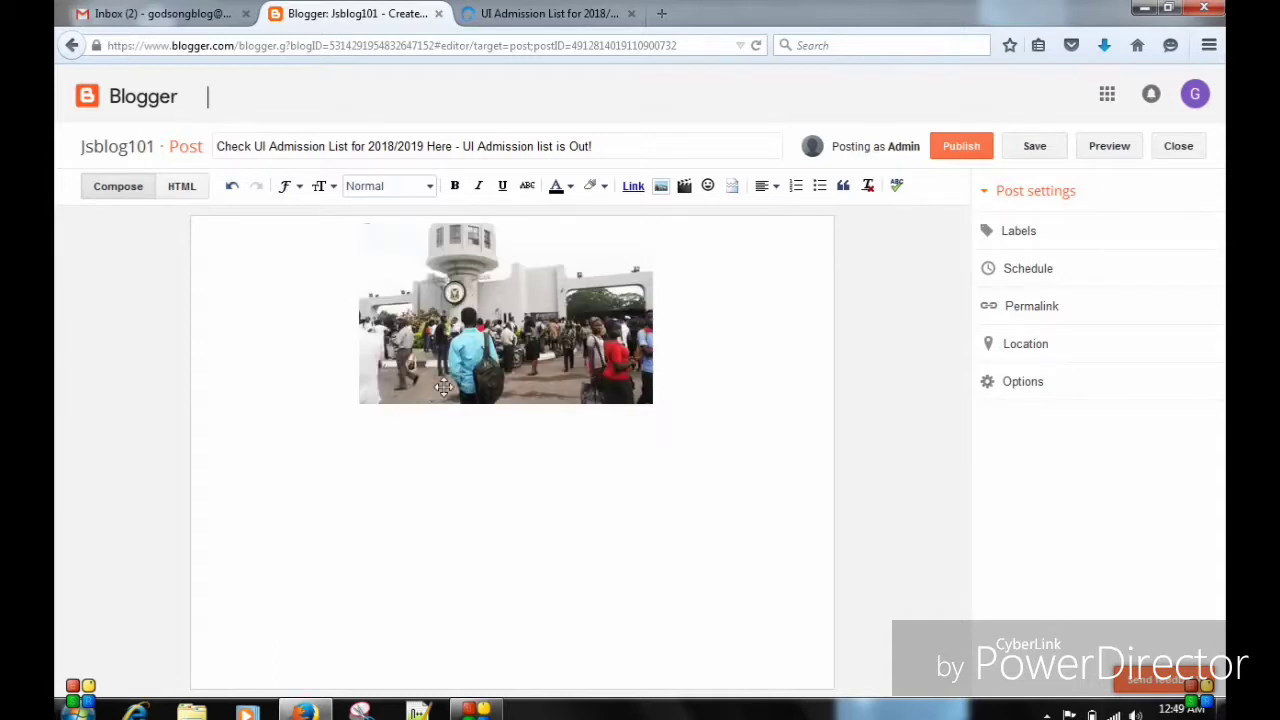
- Set the inserted gate photo to Original size and start a new line below it
click(443, 388)
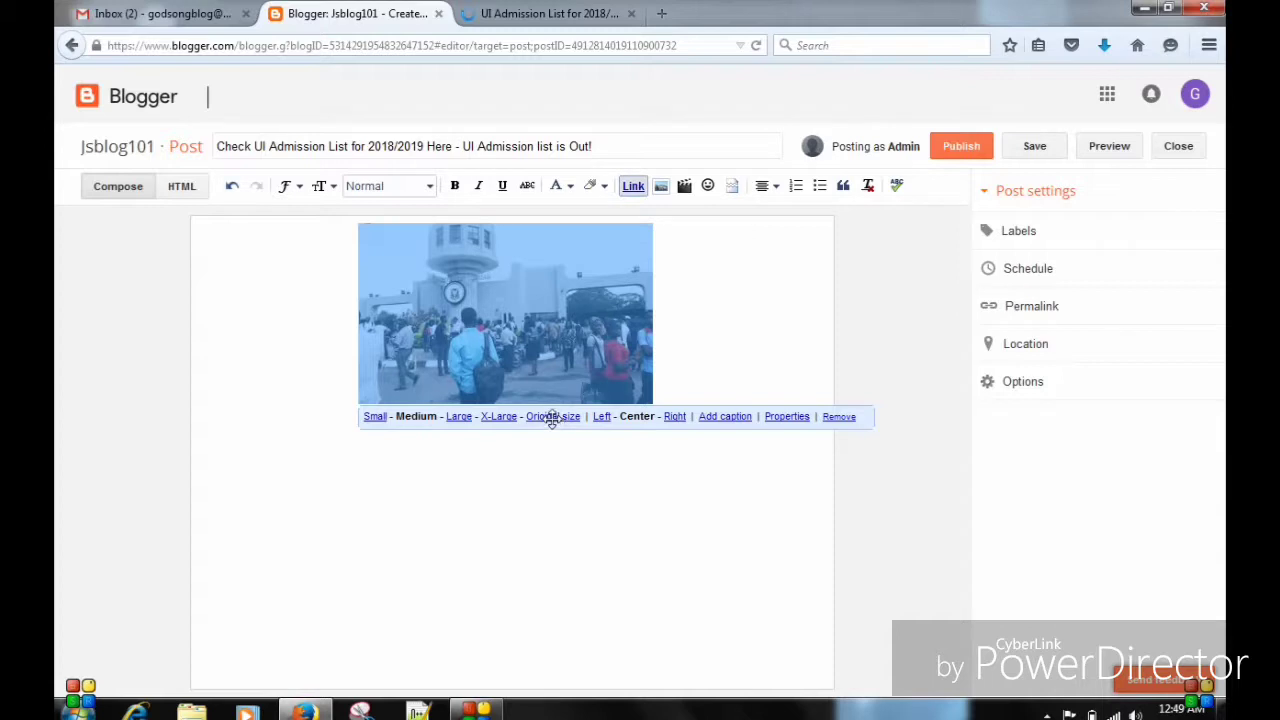
click(553, 417)
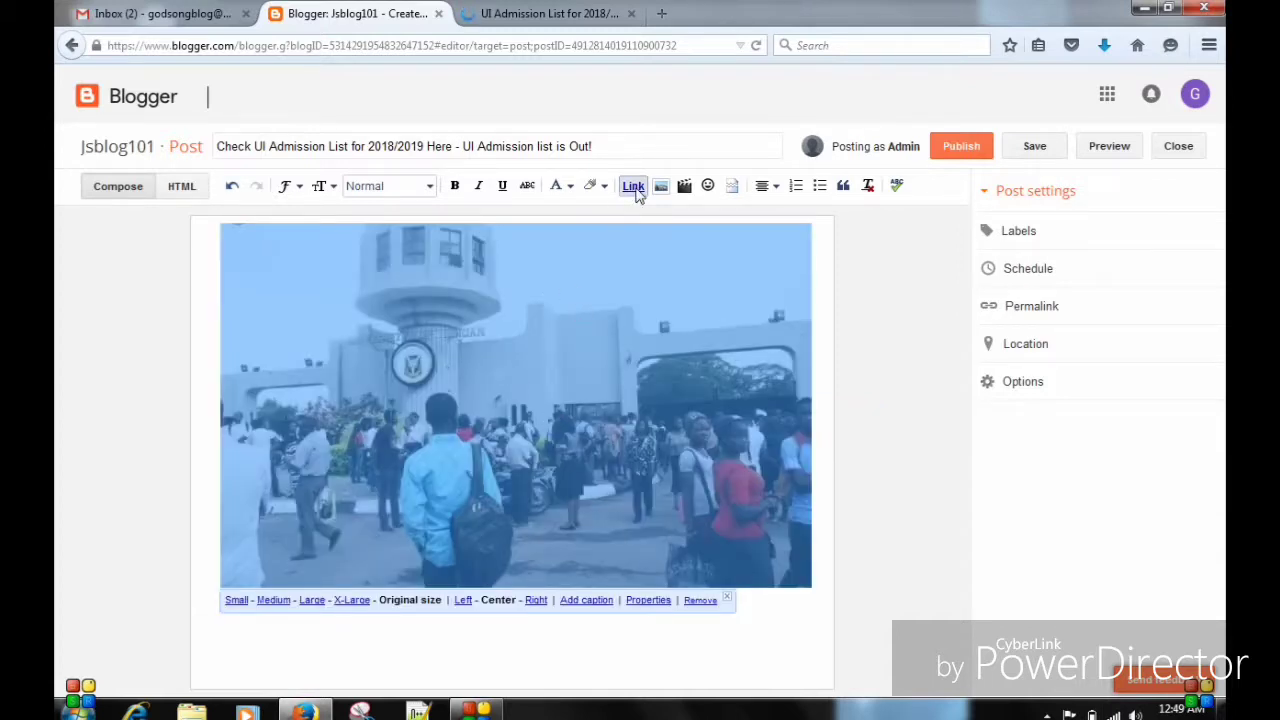
click(635, 192)
click(538, 614)
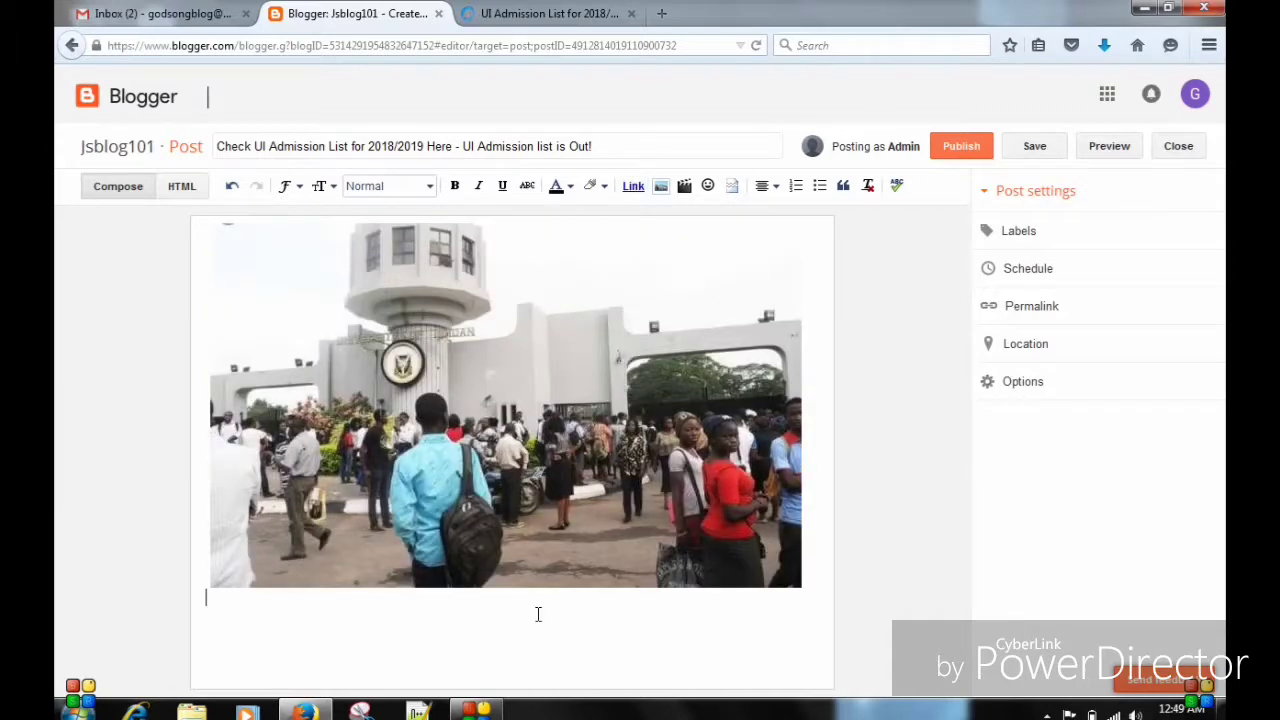
click(557, 20)
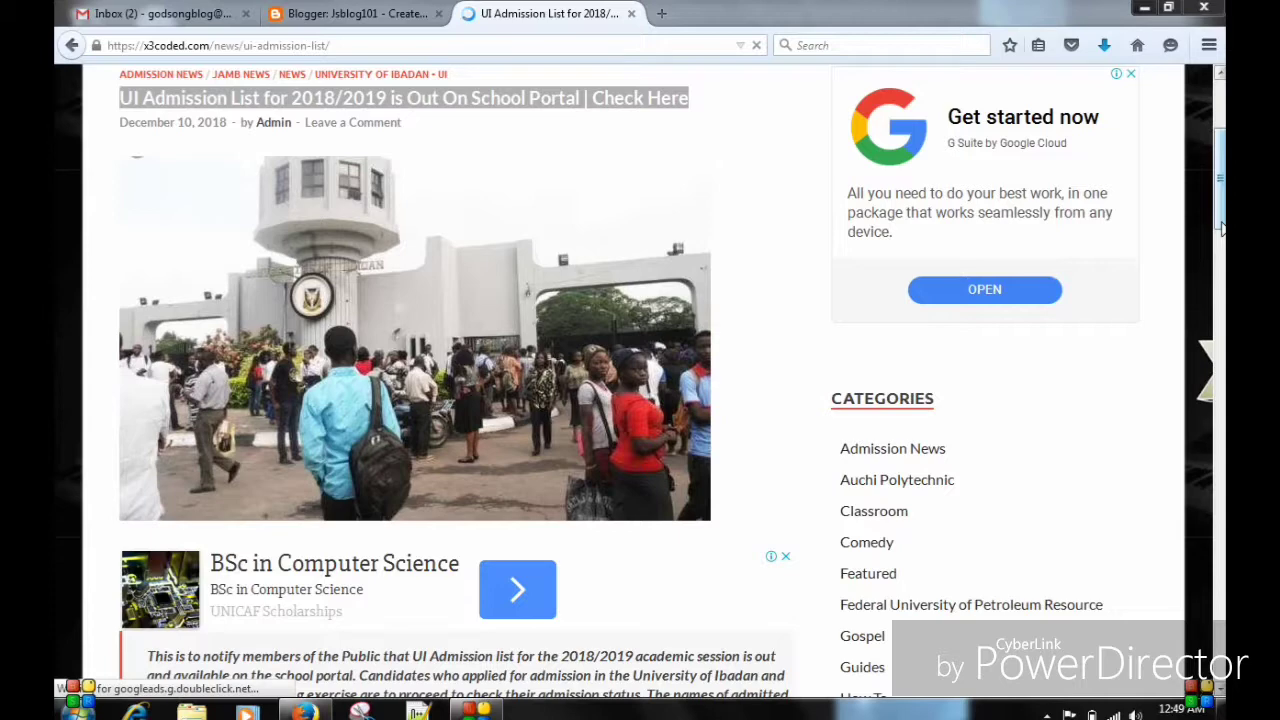
- On x3coded, select the quoted notice paragraph down to the CLICK HERE line, then go back to Blogger
click(1220, 229)
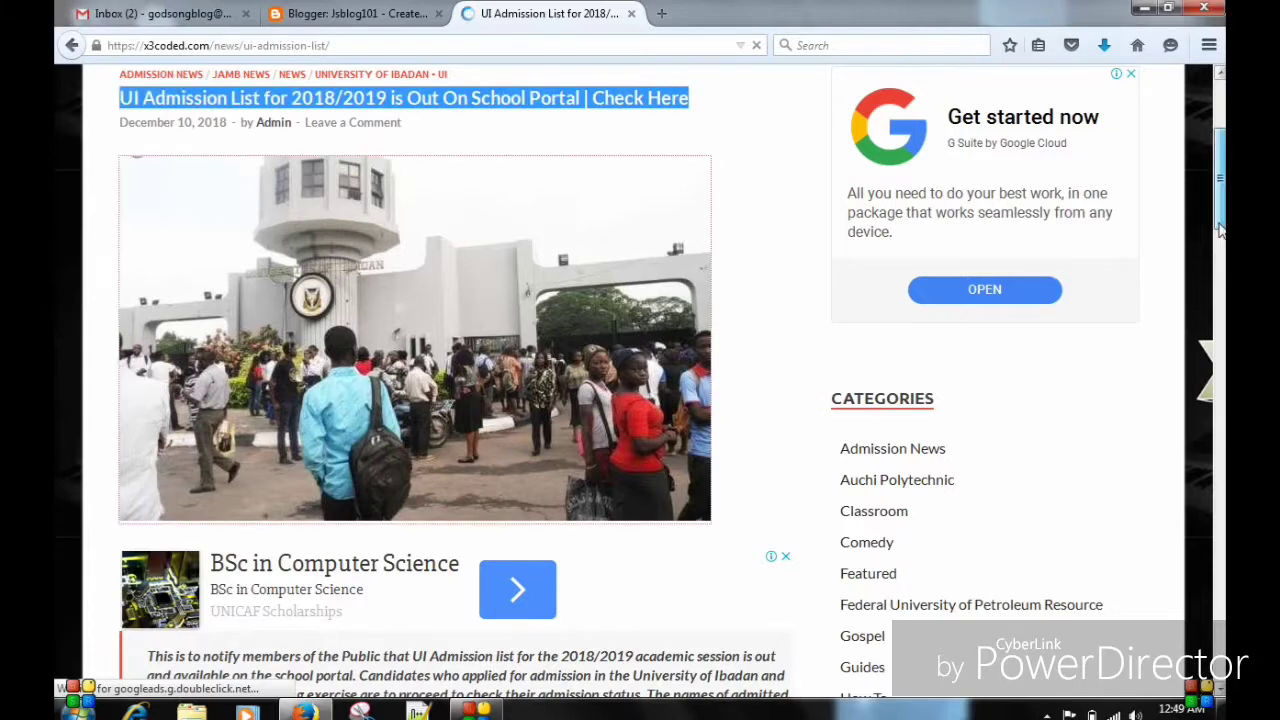
scroll(471, 334, down, 5)
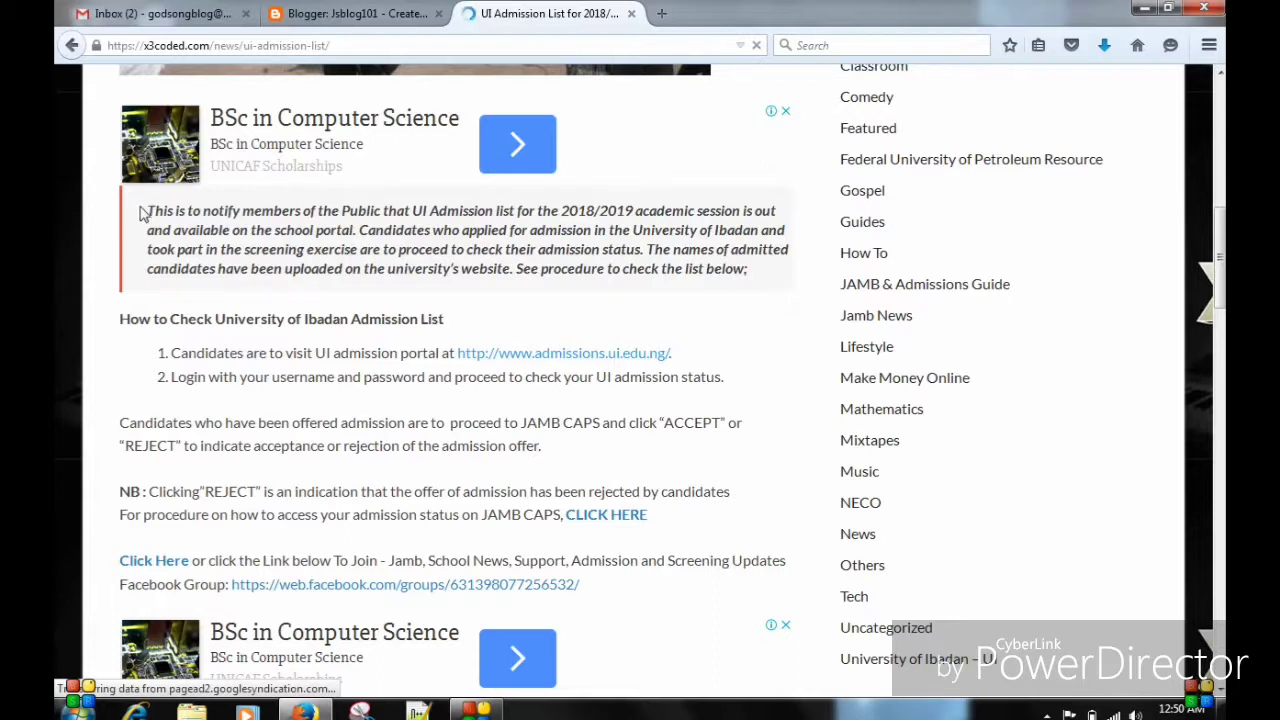
drag(143, 214, 662, 522)
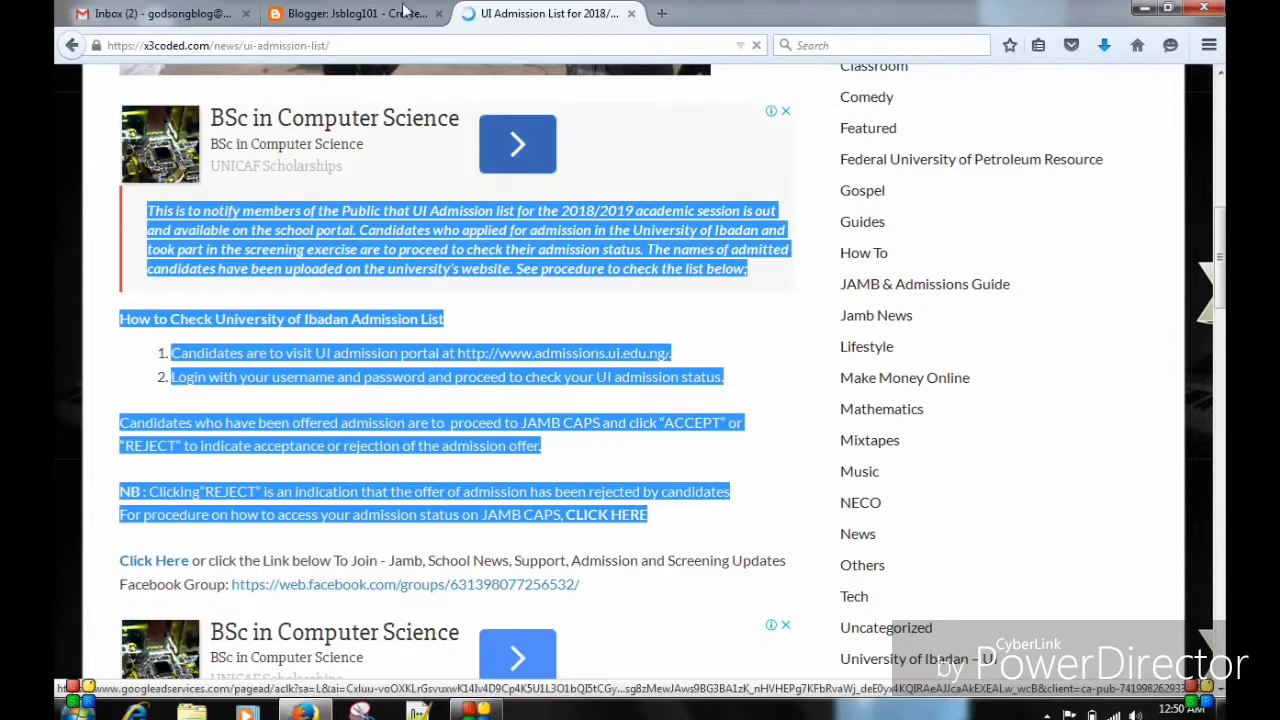
click(404, 10)
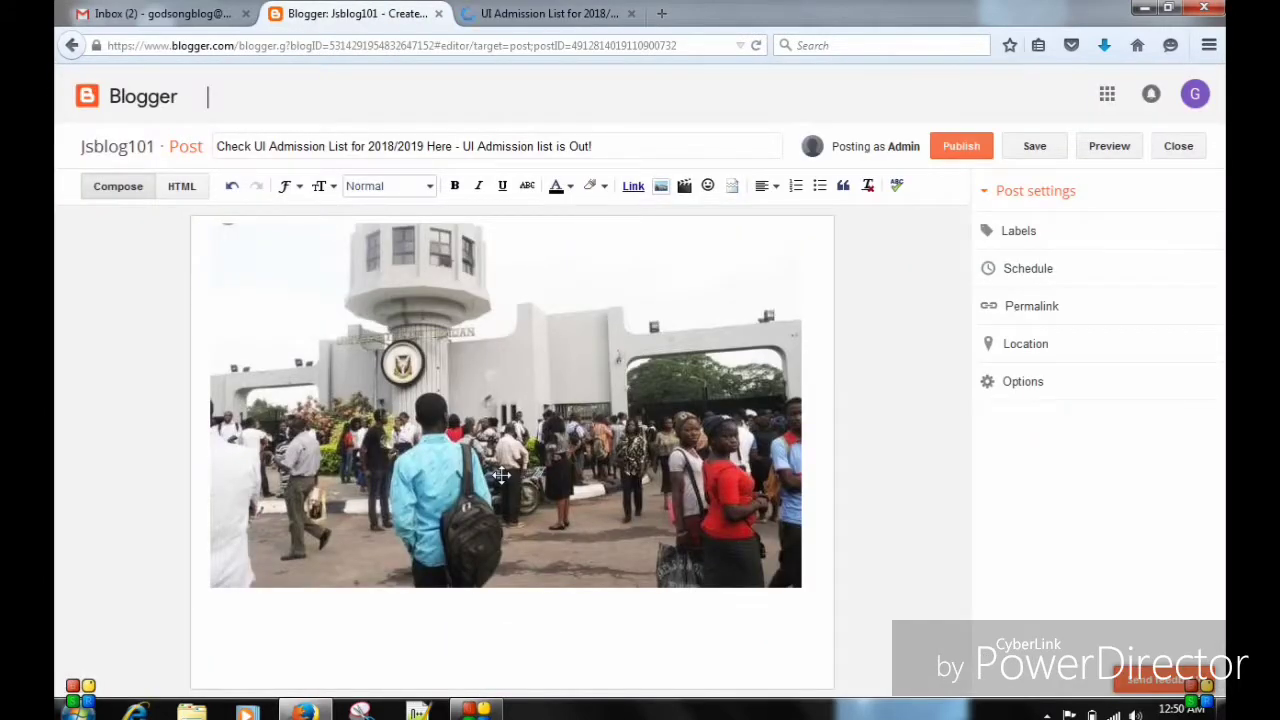
- Paste the admission notice and checking steps below the photo, adding a blank line after the notice paragraph
key(ctrl+v)
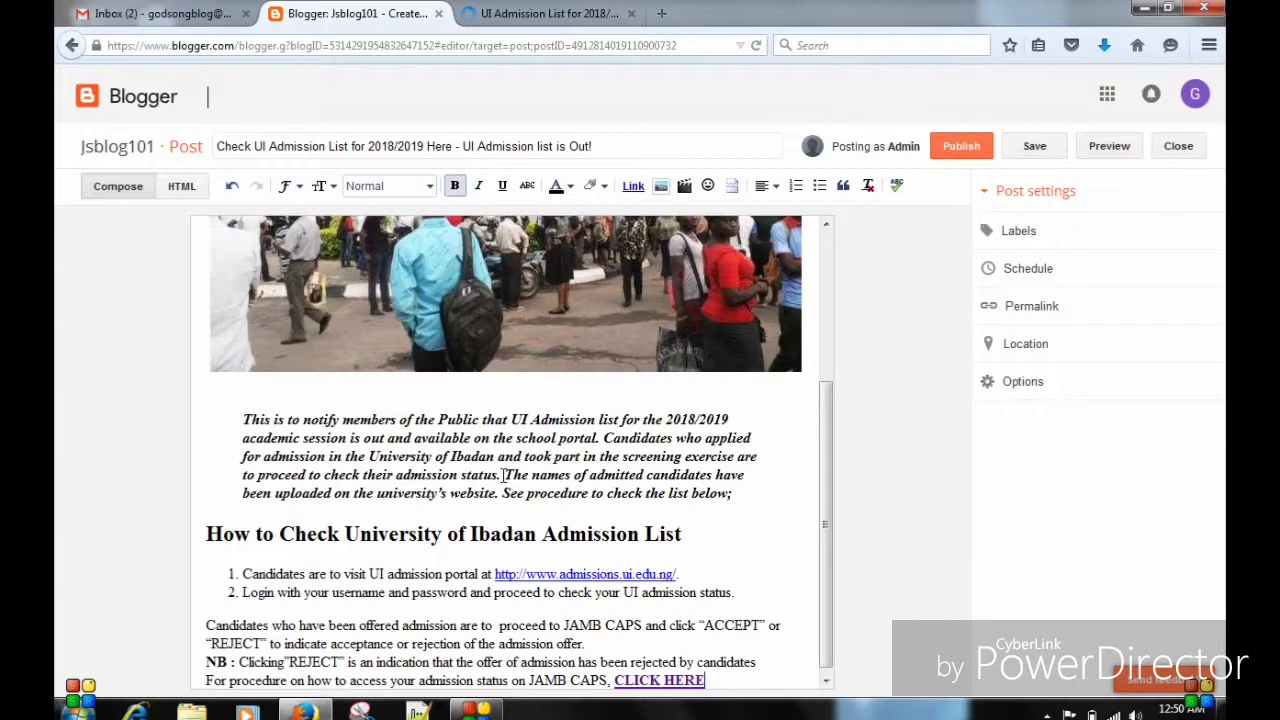
click(503, 475)
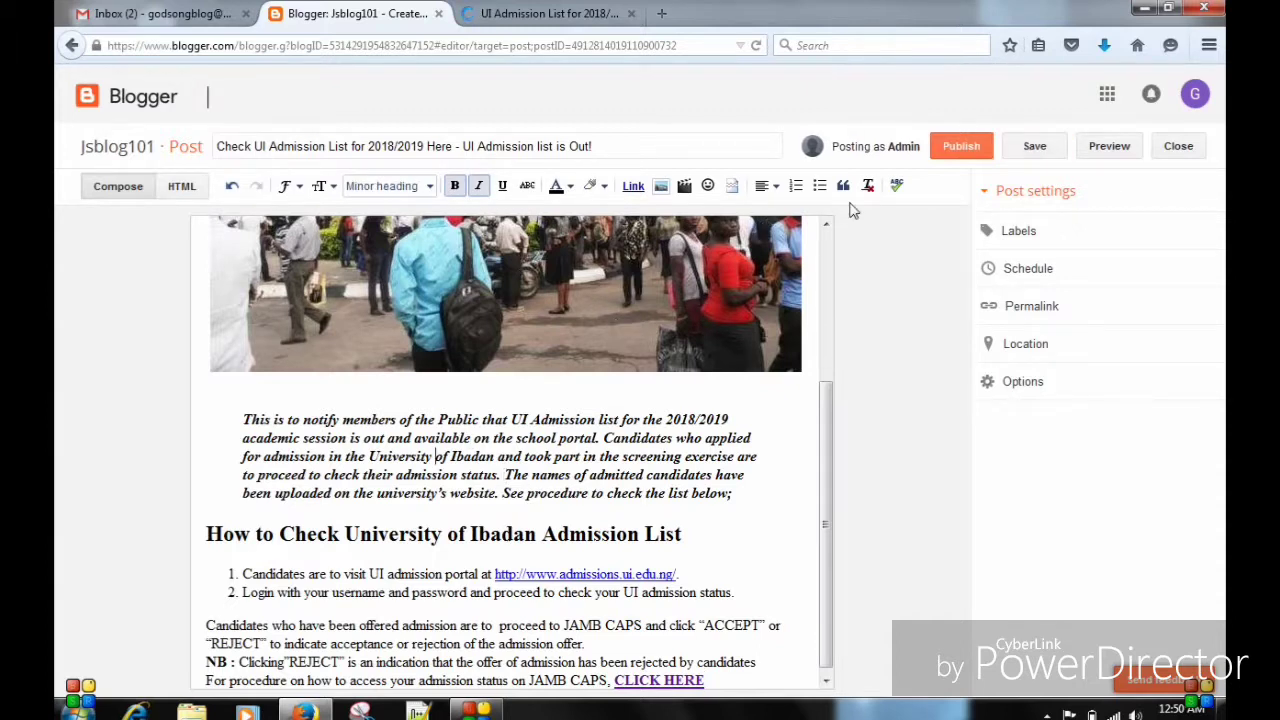
click(744, 496)
click(743, 500)
key(Return)
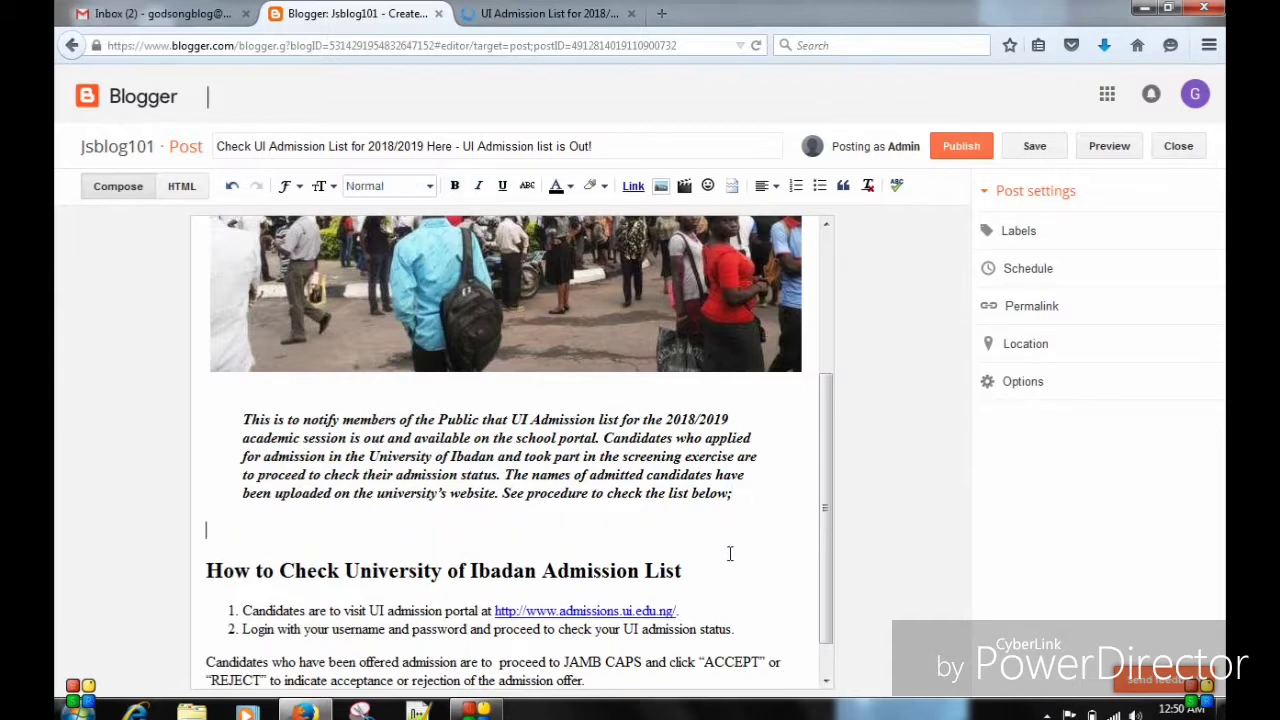
key(Down)
key(Down)
key(Down)
key(Down)
key(Down)
- Insert a jump break above the How to Check heading and remove the extra empty line
key(Up)
key(Up)
key(Up)
key(Up)
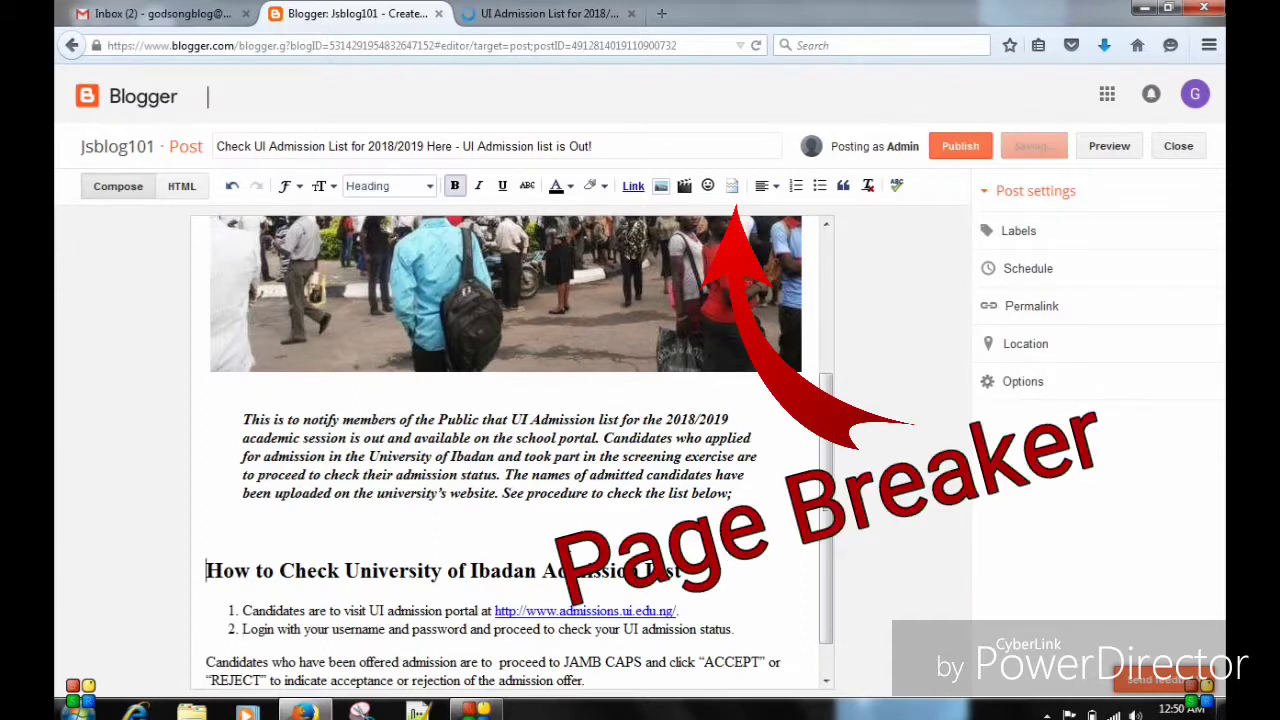
key(Up)
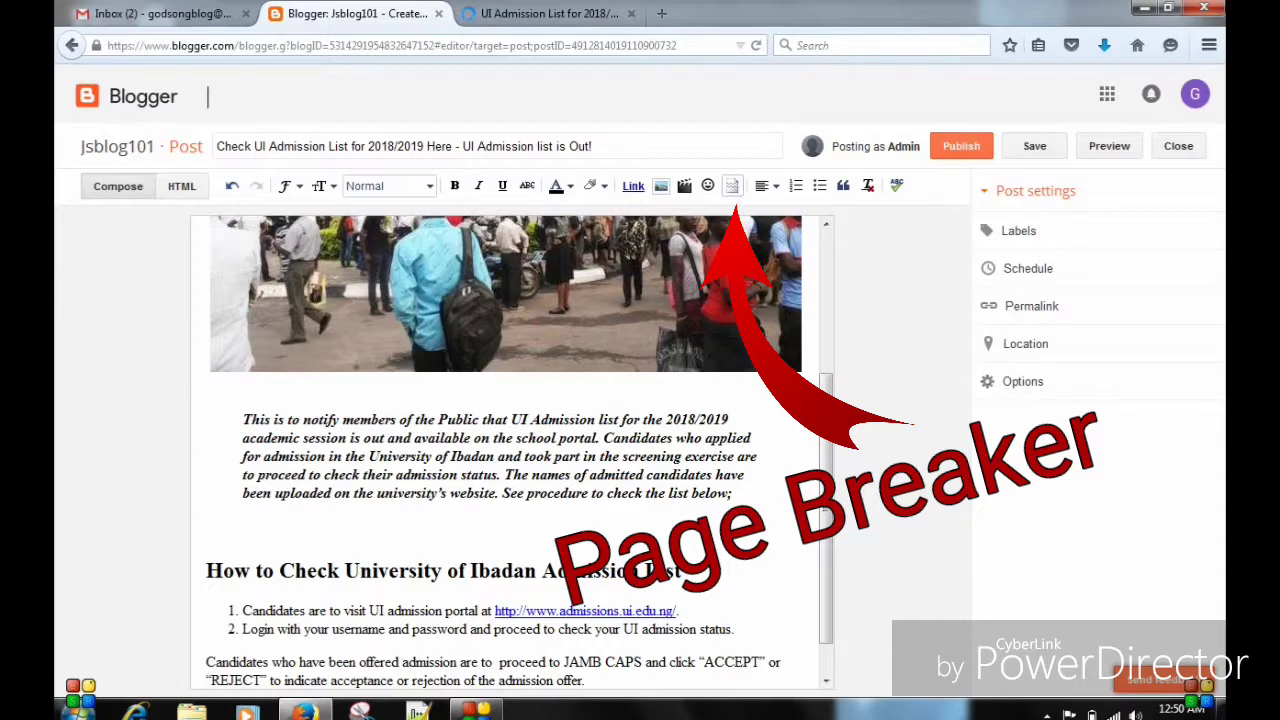
click(732, 186)
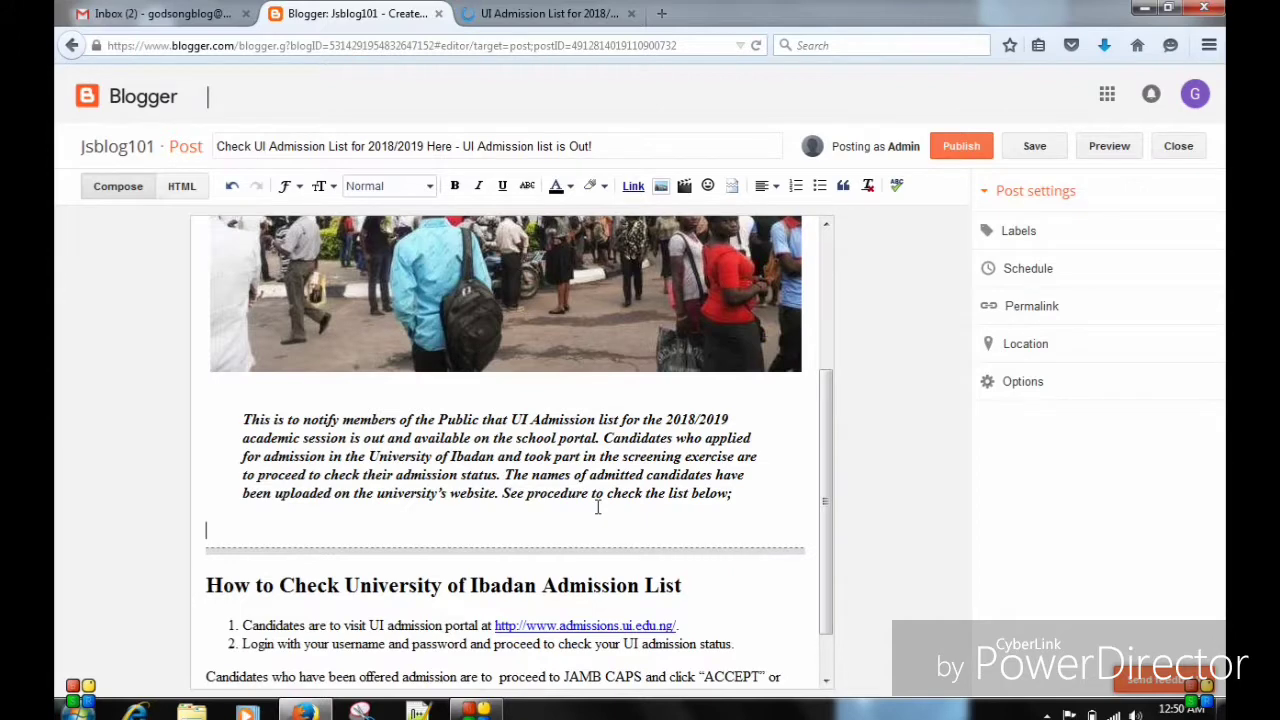
key(BackSpace)
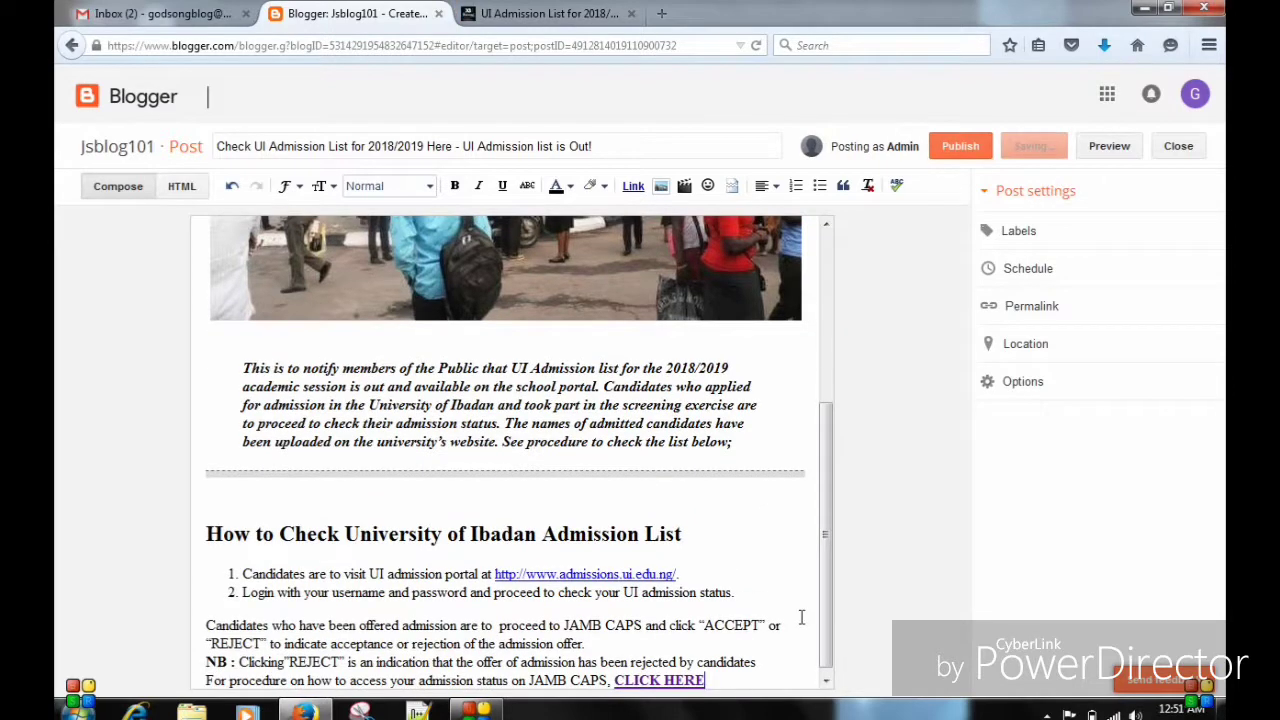
key(Return)
key(Return)
- Type a bold 'Source:' label on the new line below CLICK HERE
drag(828, 603, 828, 619)
text(Sou)
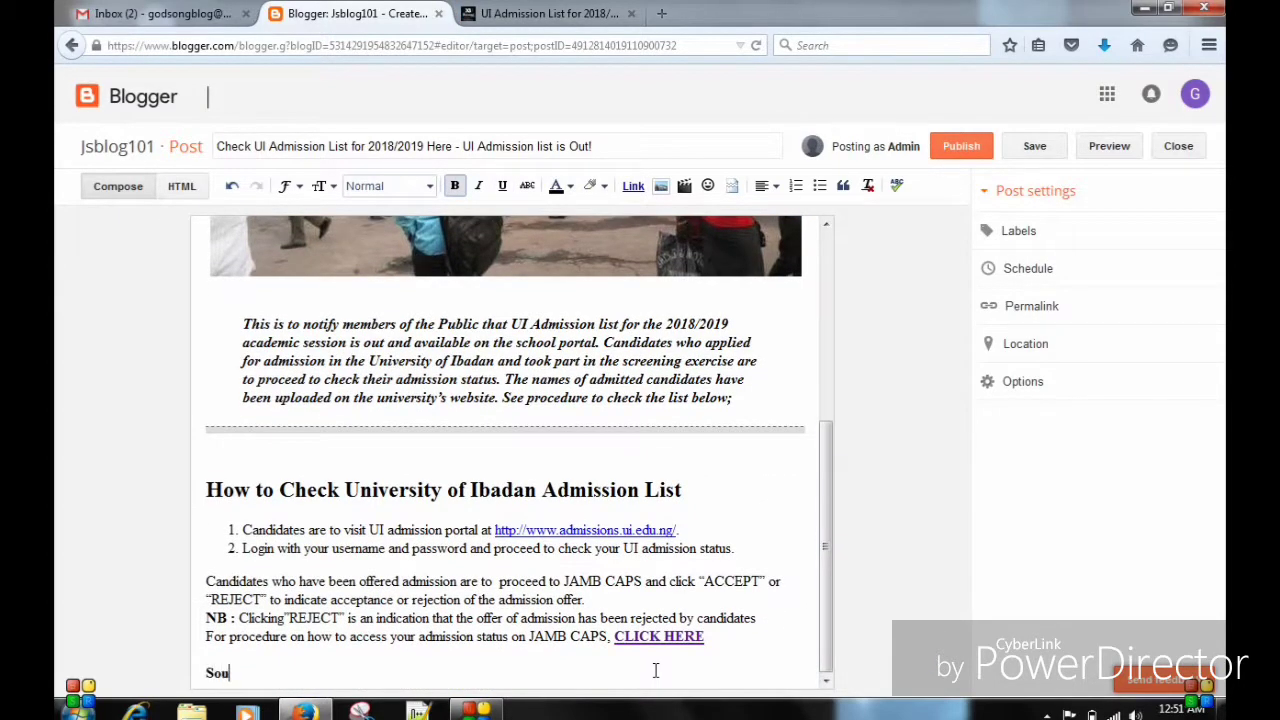
text(rce:)
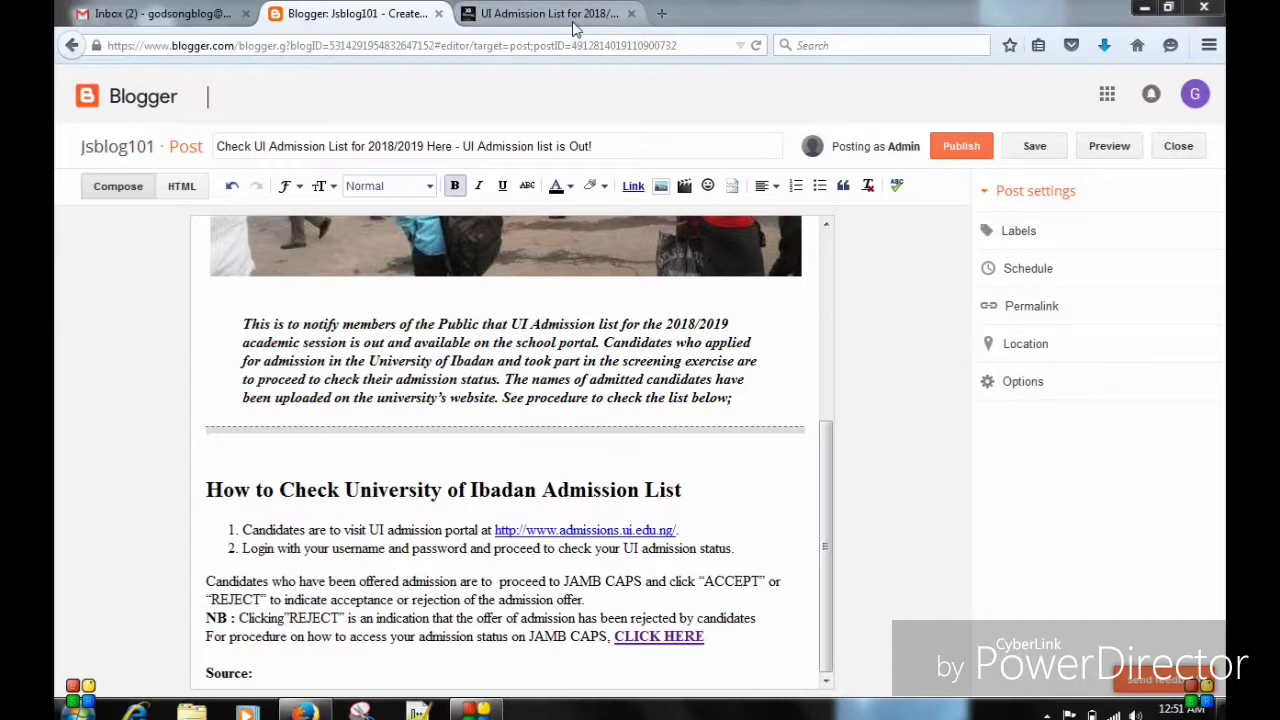
click(574, 22)
click(565, 43)
key(ctrl+c)
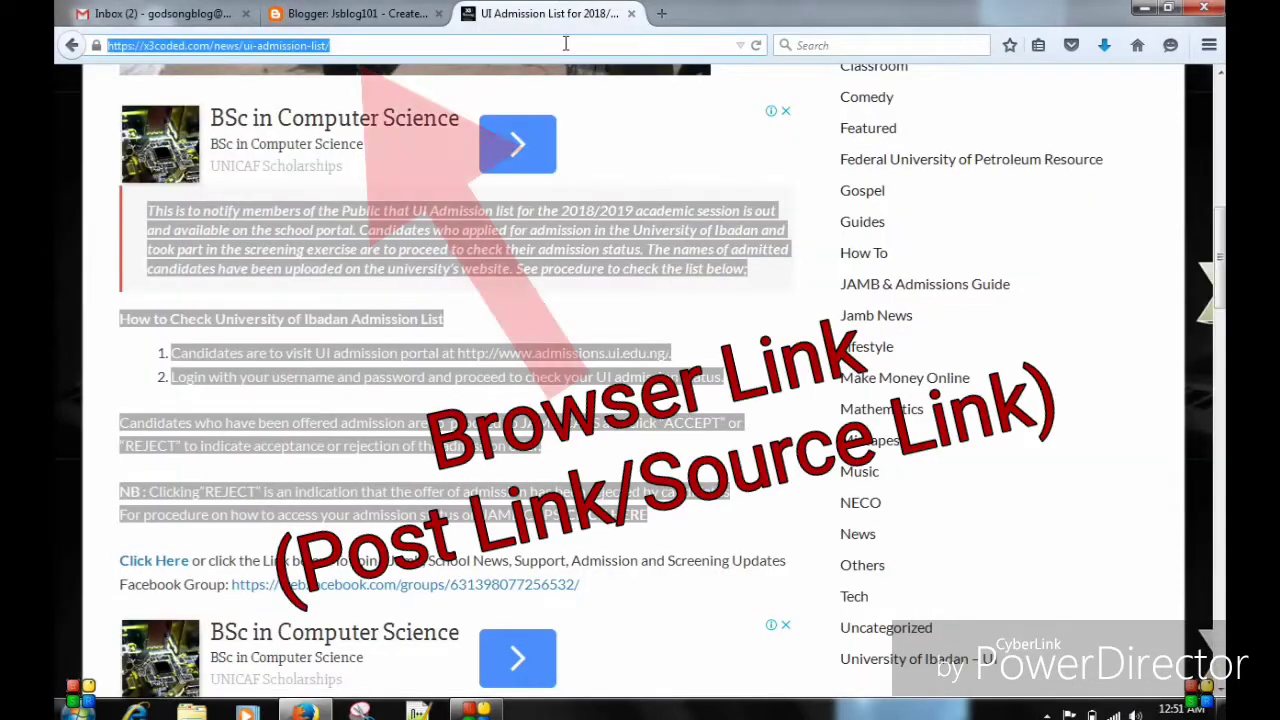
click(360, 16)
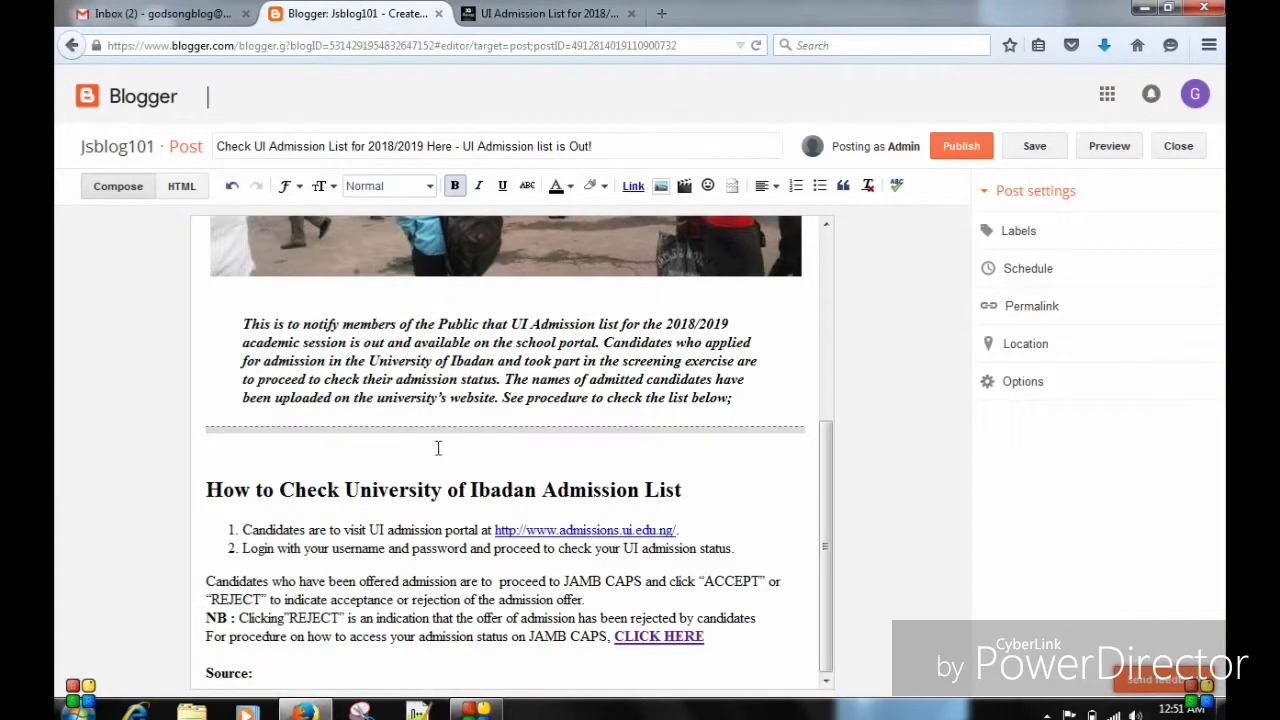
key(ctrl+v)
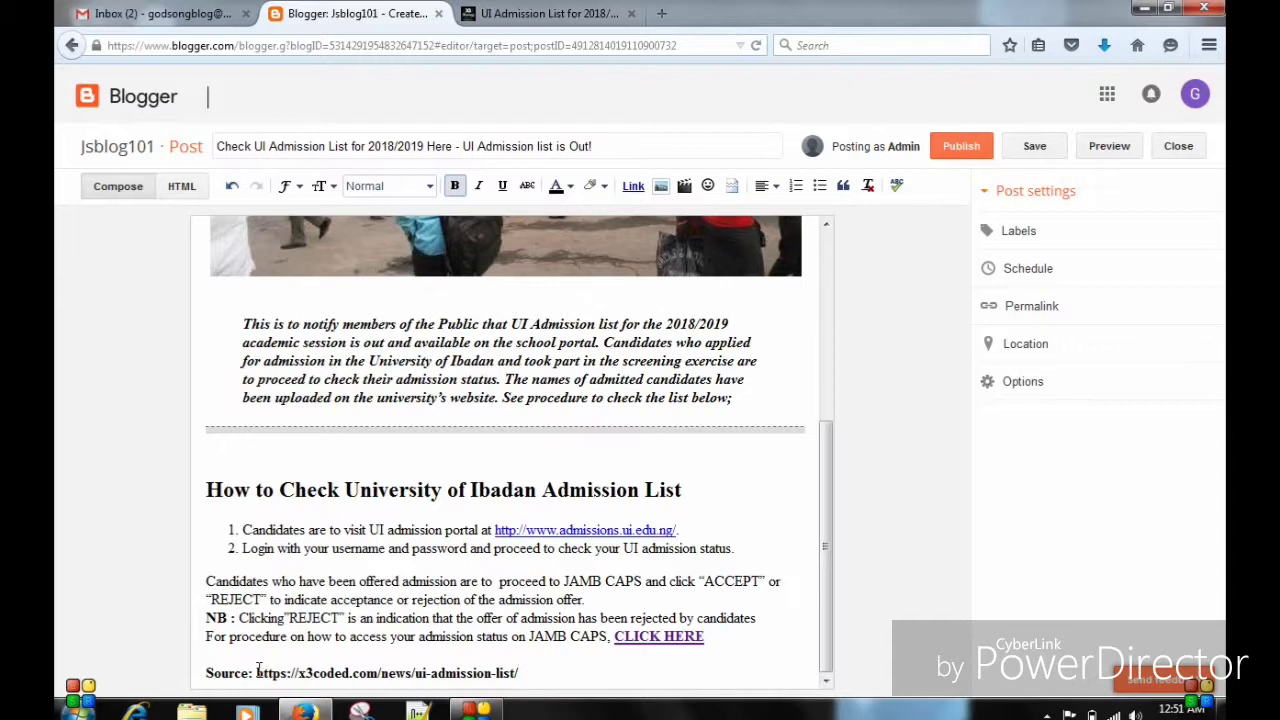
- Turn the pasted source address into an italic link
drag(257, 668, 520, 673)
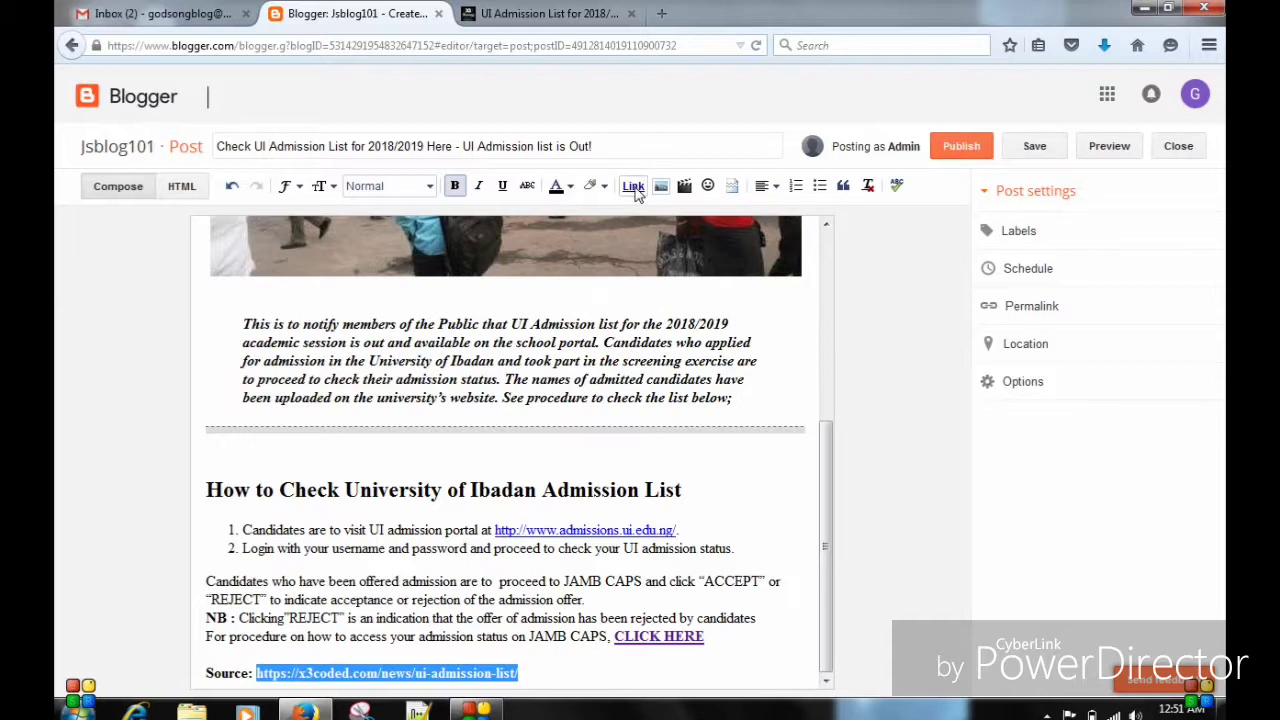
click(633, 187)
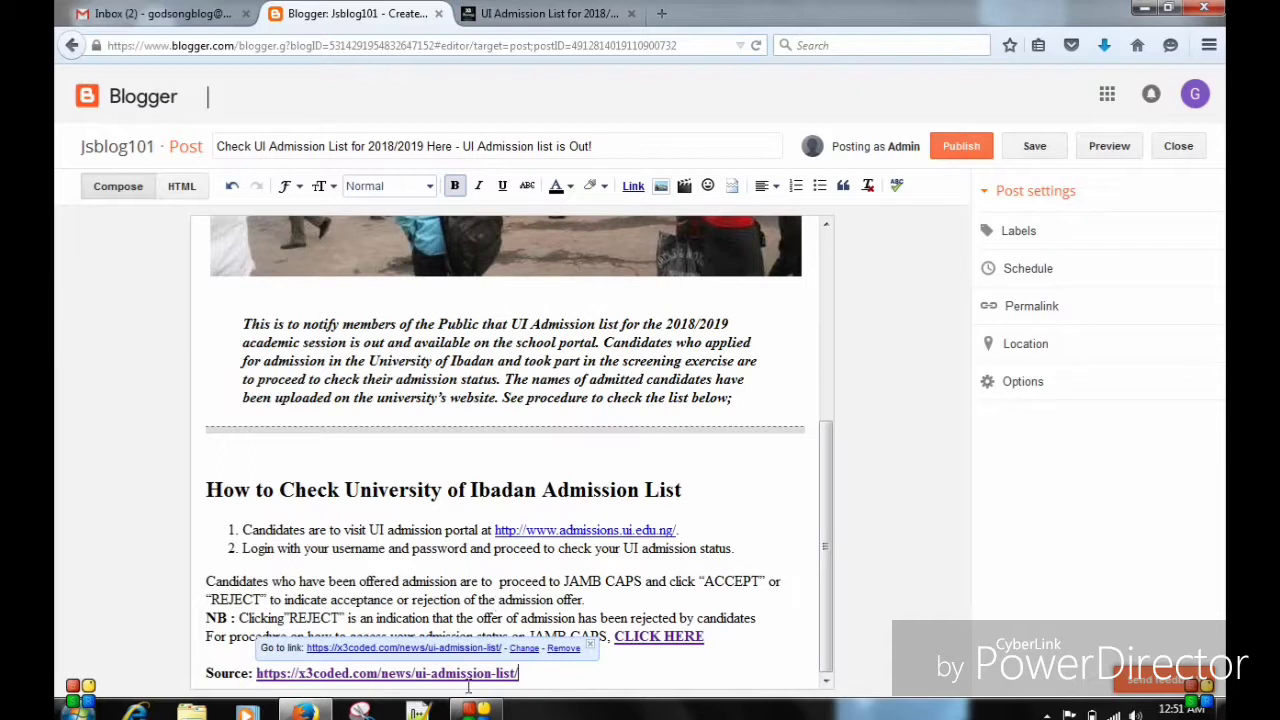
drag(519, 673, 252, 684)
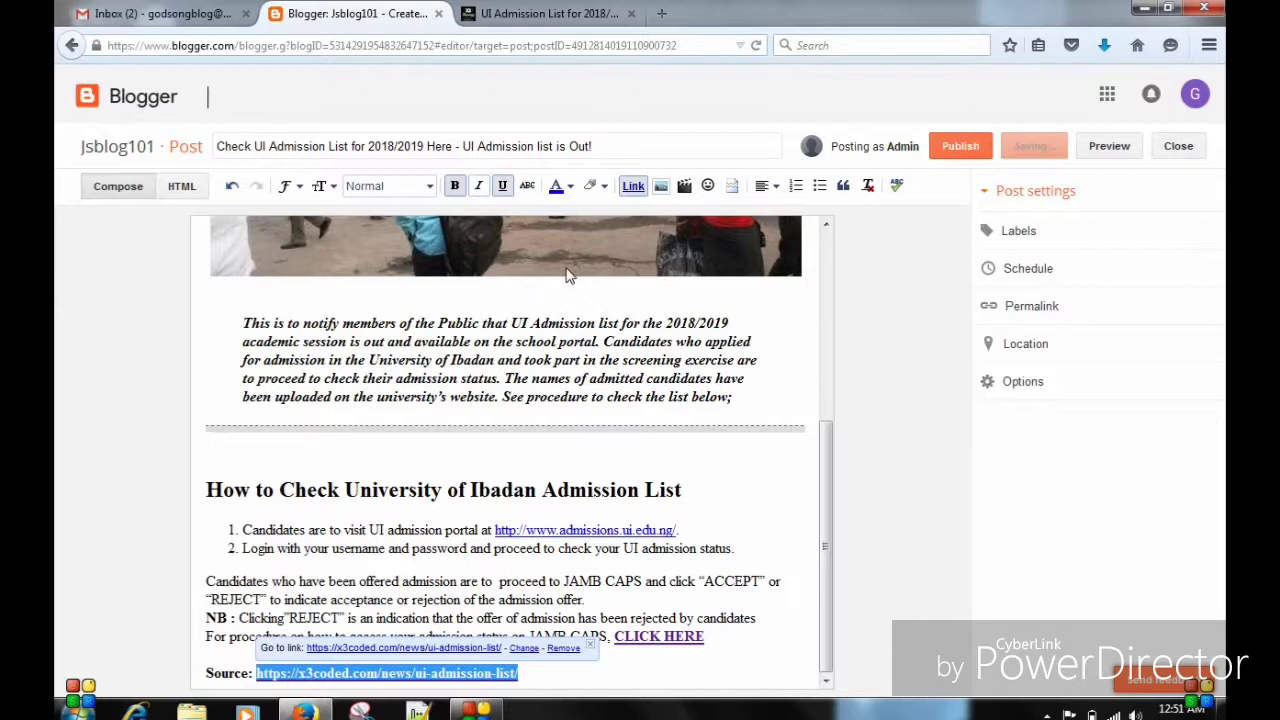
click(480, 187)
click(634, 670)
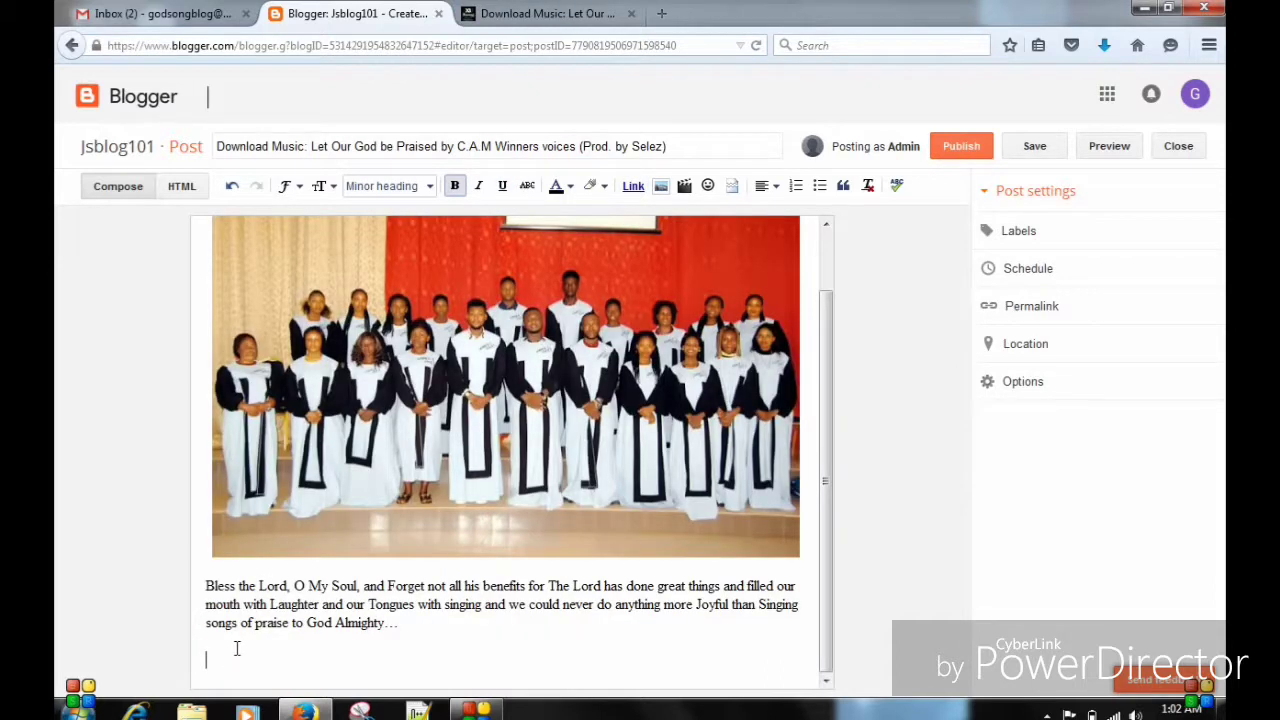
- Type the bold line DOWNLOAD MUSIC HERE below the music post's intro paragraph
text(DOWNLOAD MUSIC HE)
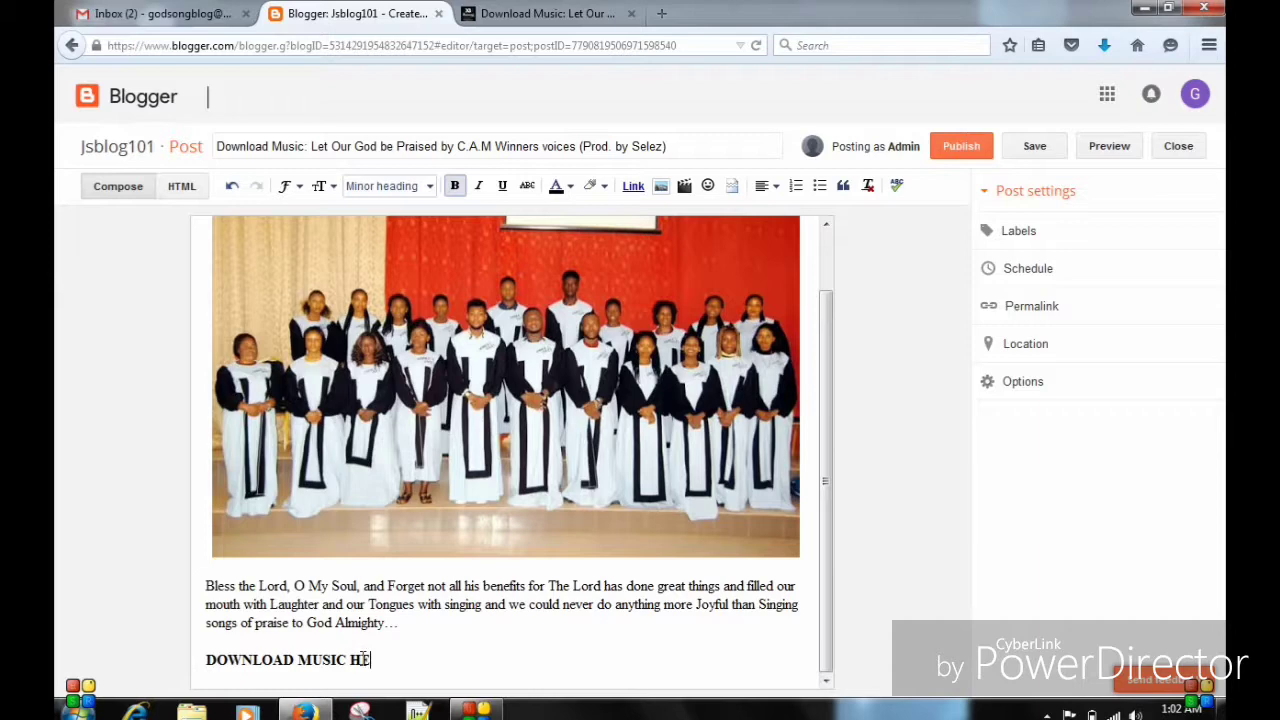
text(RE)
click(508, 14)
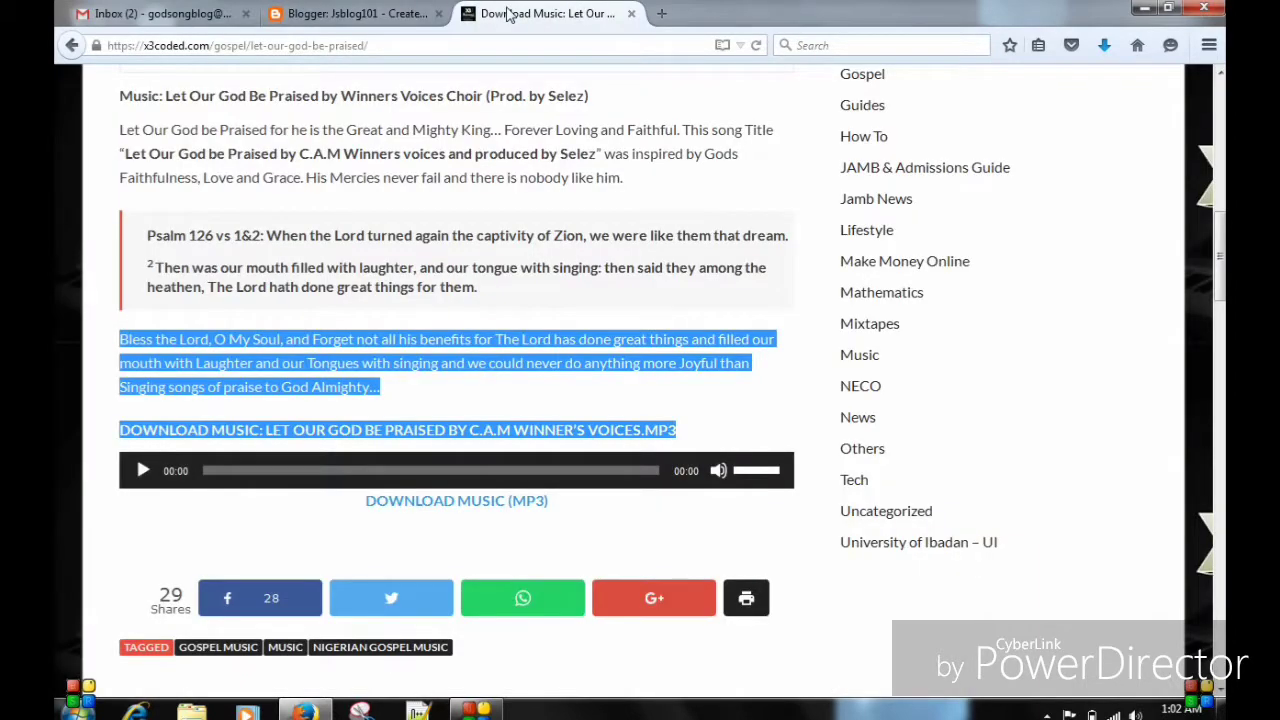
- Copy the link location of the article's DOWNLOAD MUSIC (MP3) link and go back to Blogger
click(474, 395)
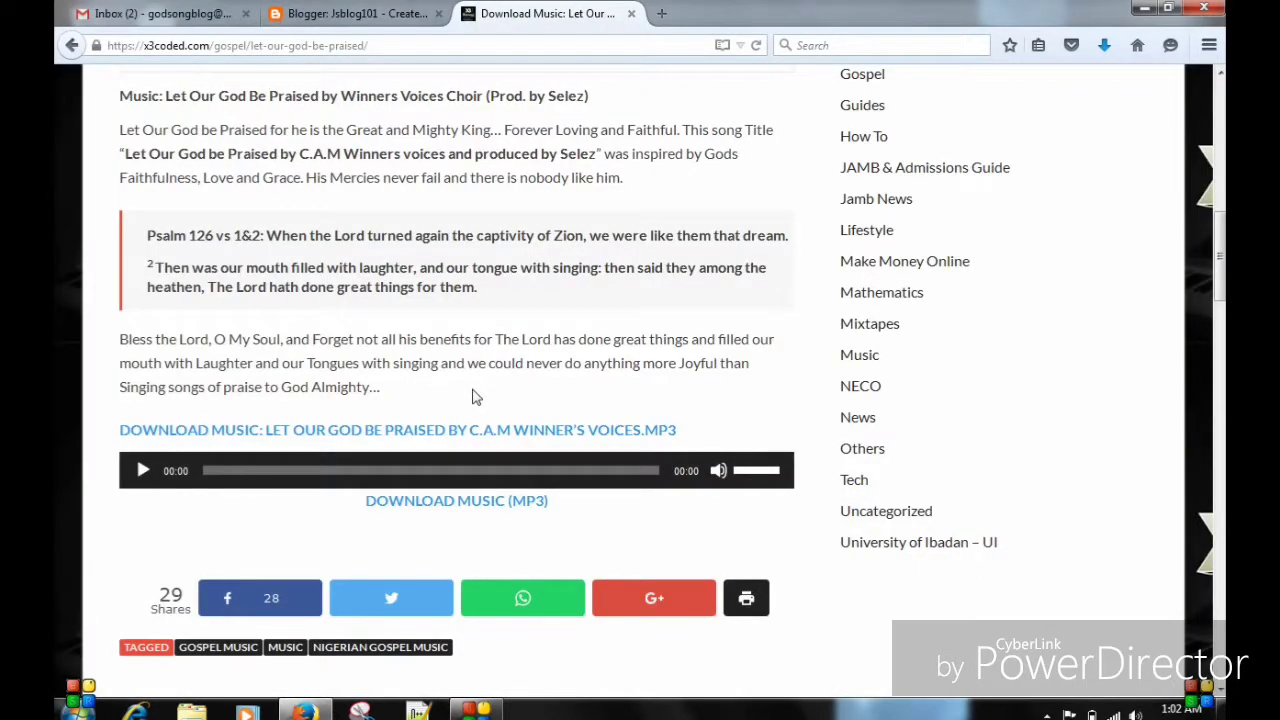
right_click(462, 505)
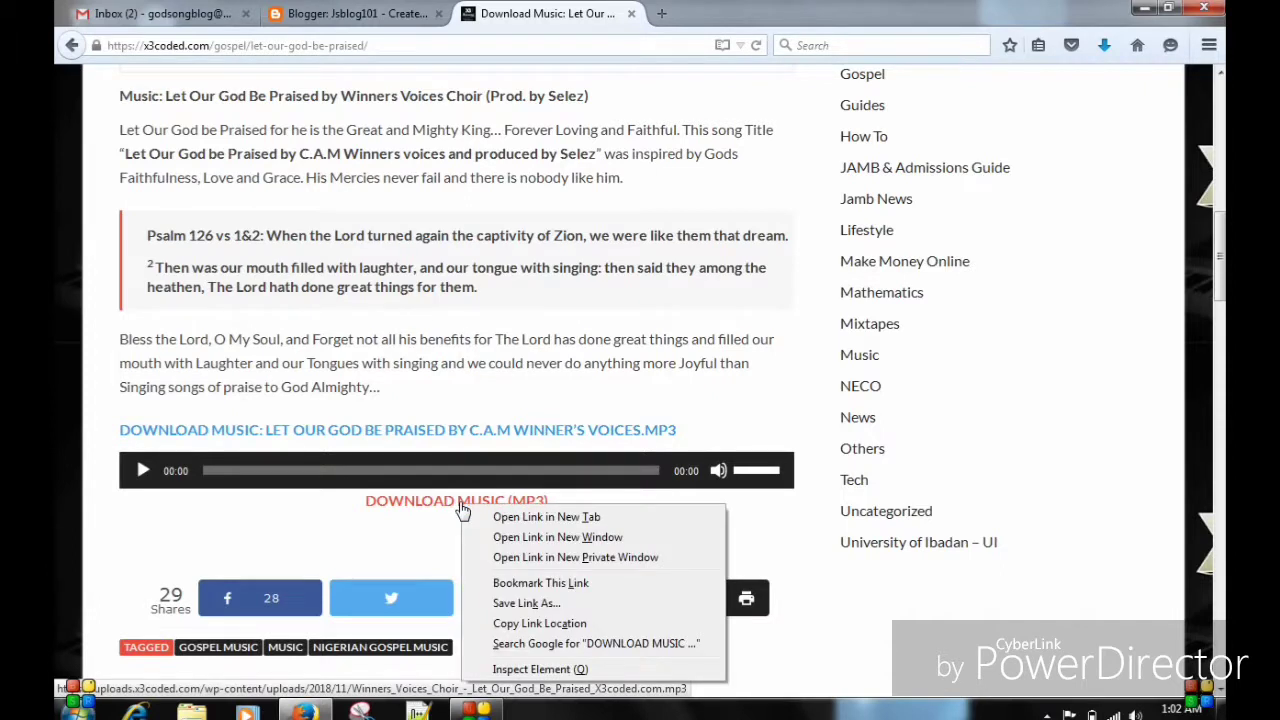
click(540, 623)
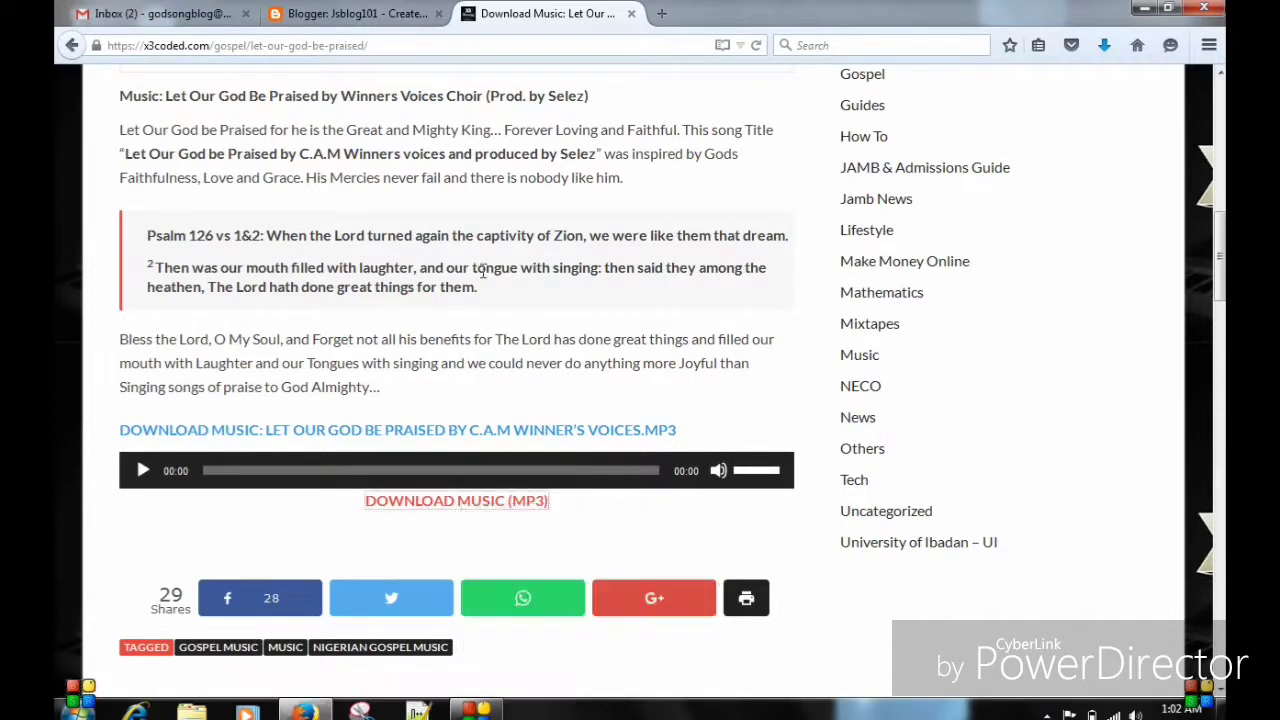
click(355, 14)
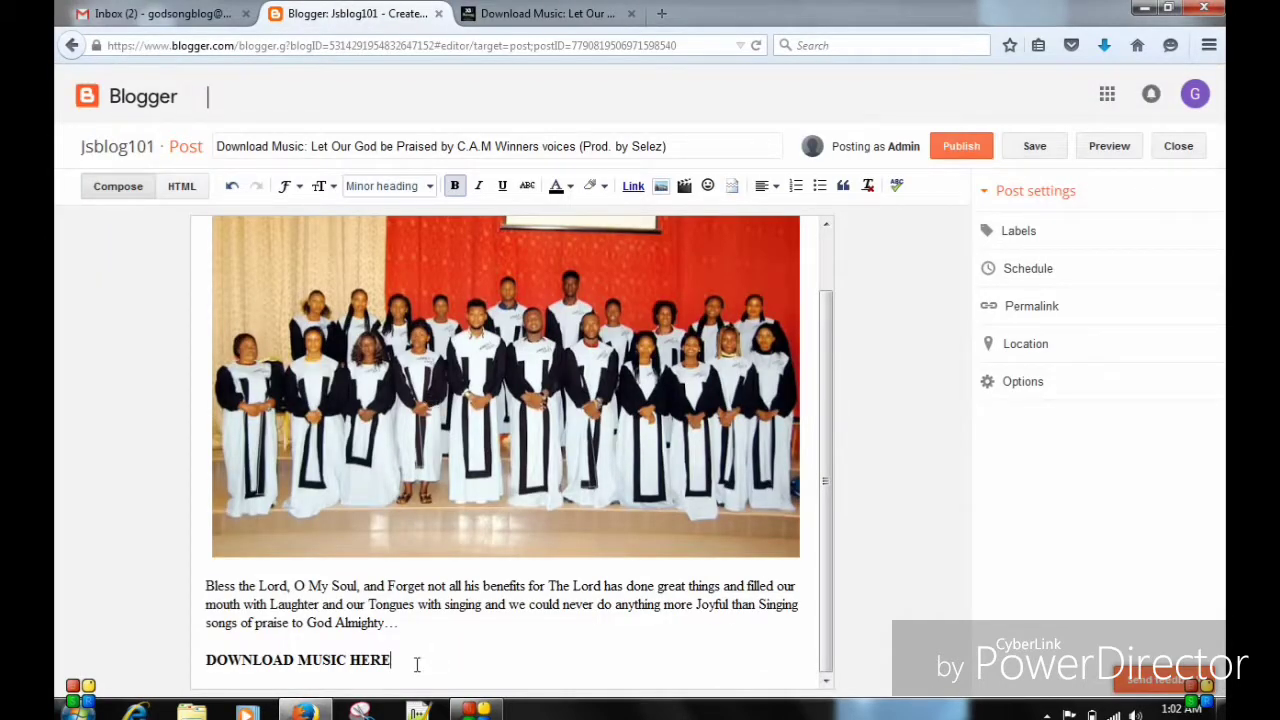
- Link the DOWNLOAD MUSIC HERE line to the copied x3coded MP3 download address
drag(403, 660, 203, 662)
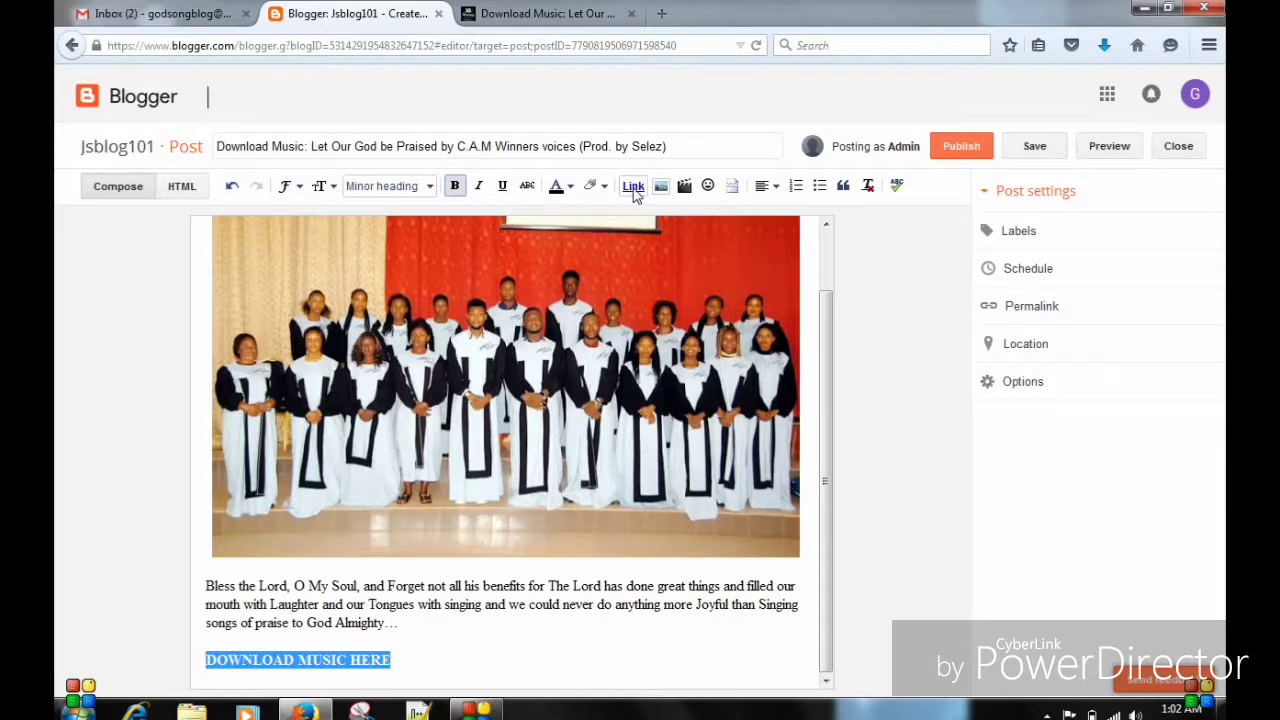
click(634, 192)
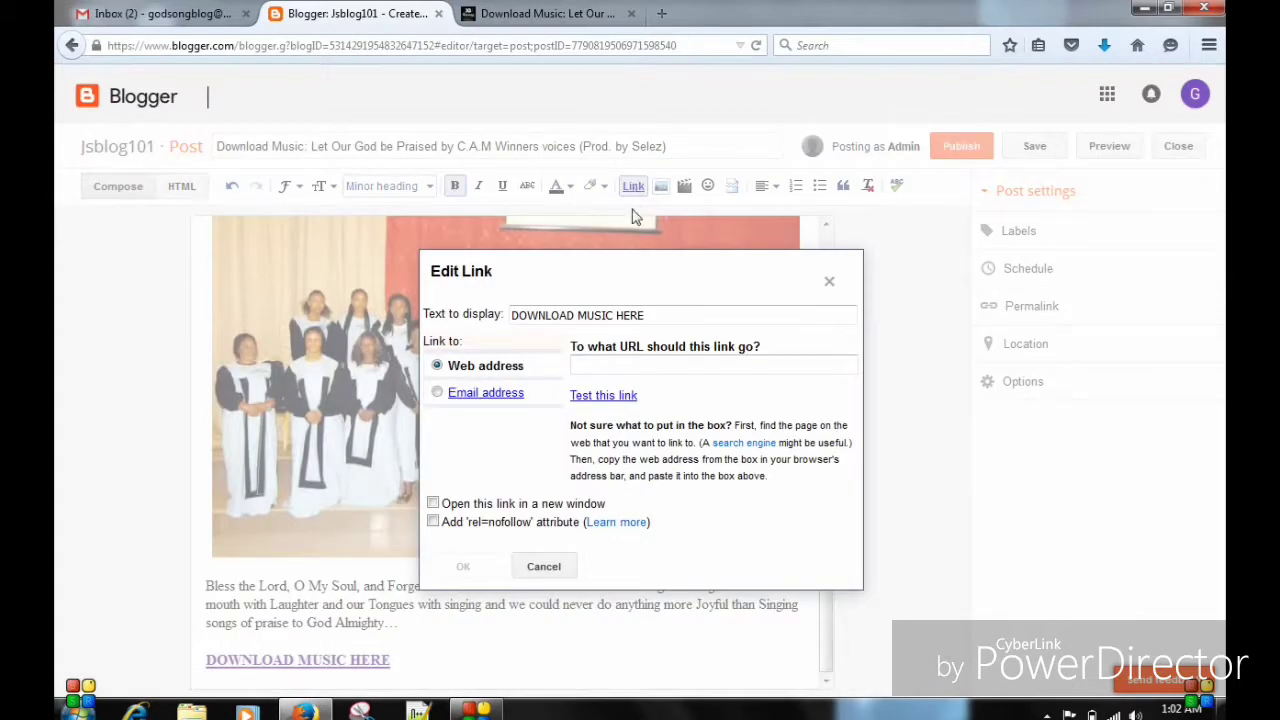
right_click(636, 367)
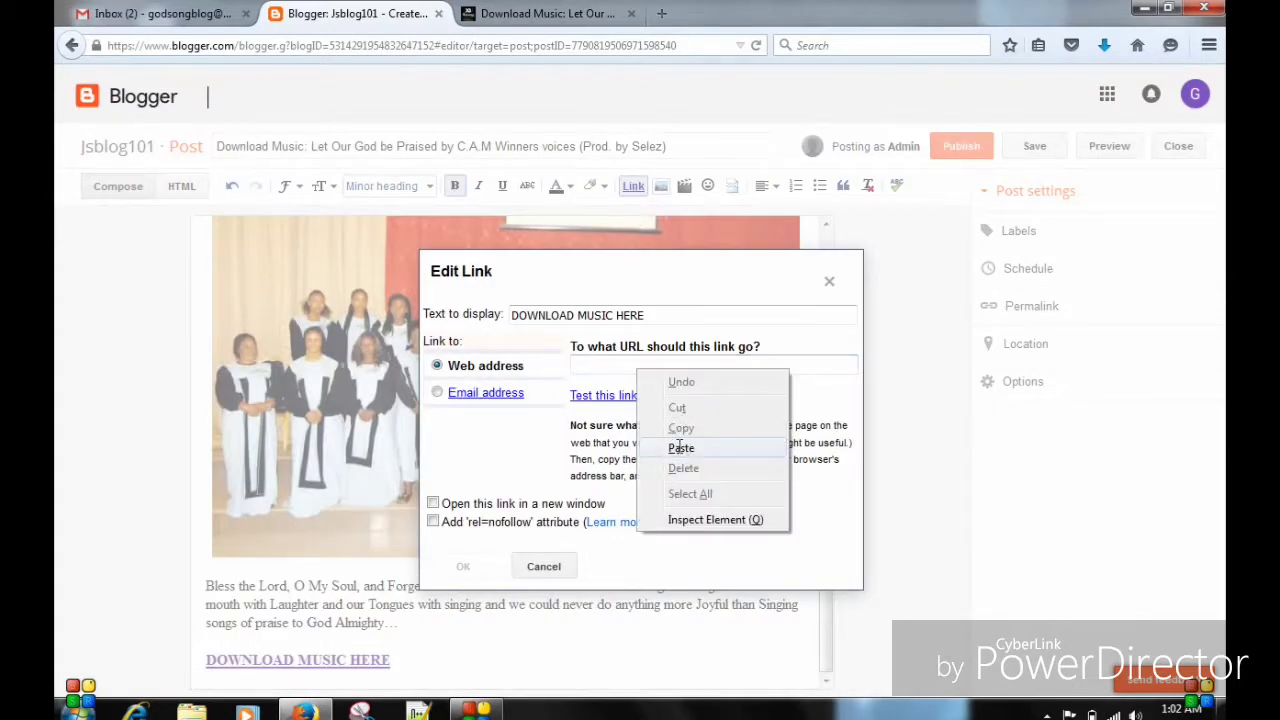
click(680, 448)
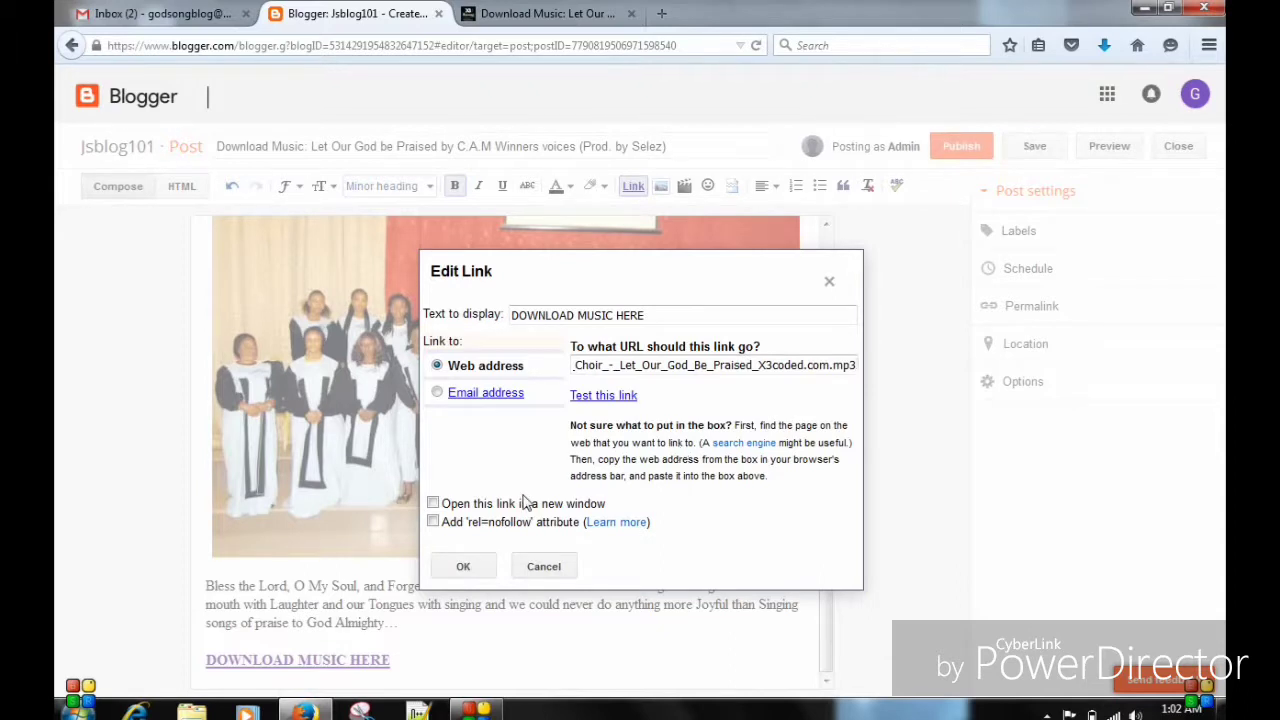
click(464, 567)
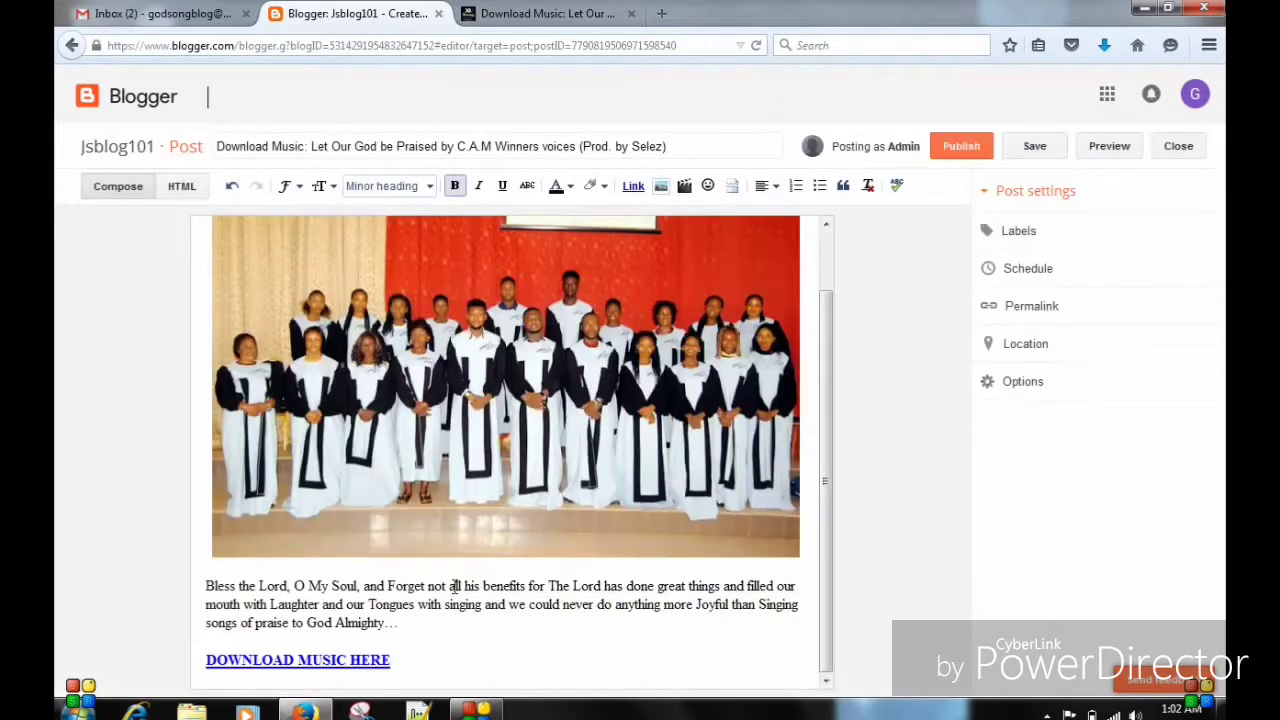
click(372, 660)
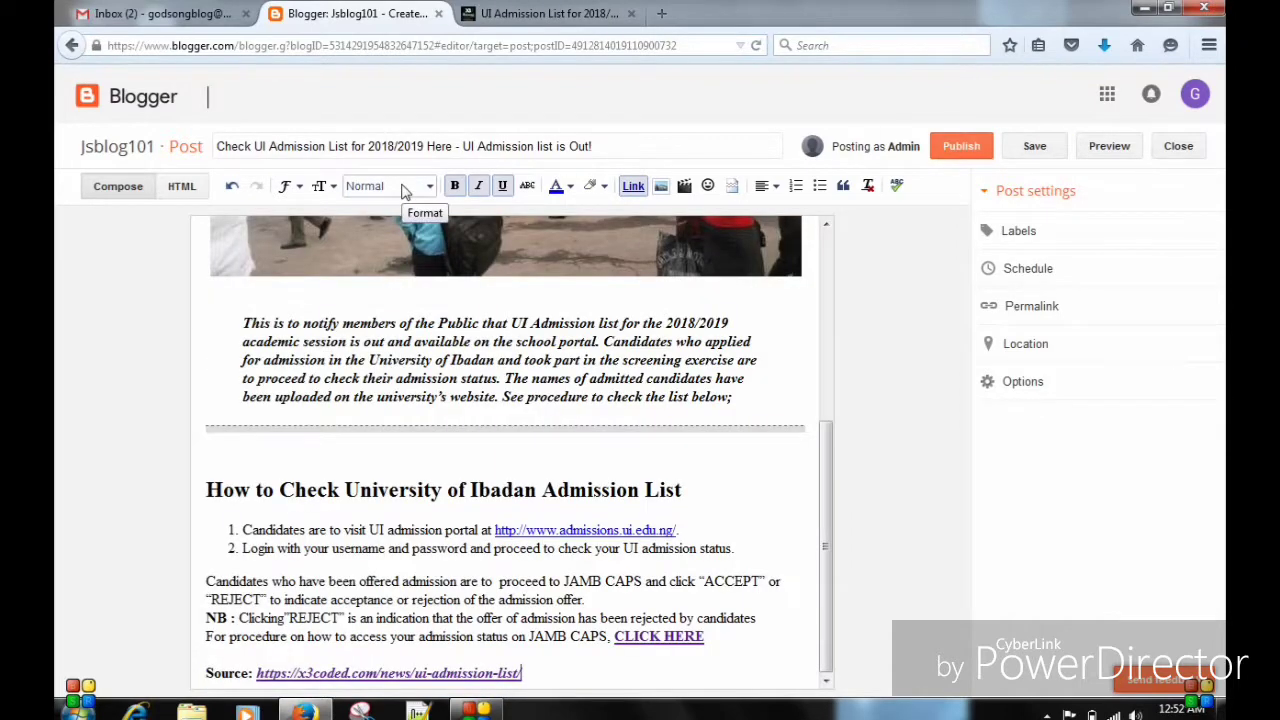
click(403, 188)
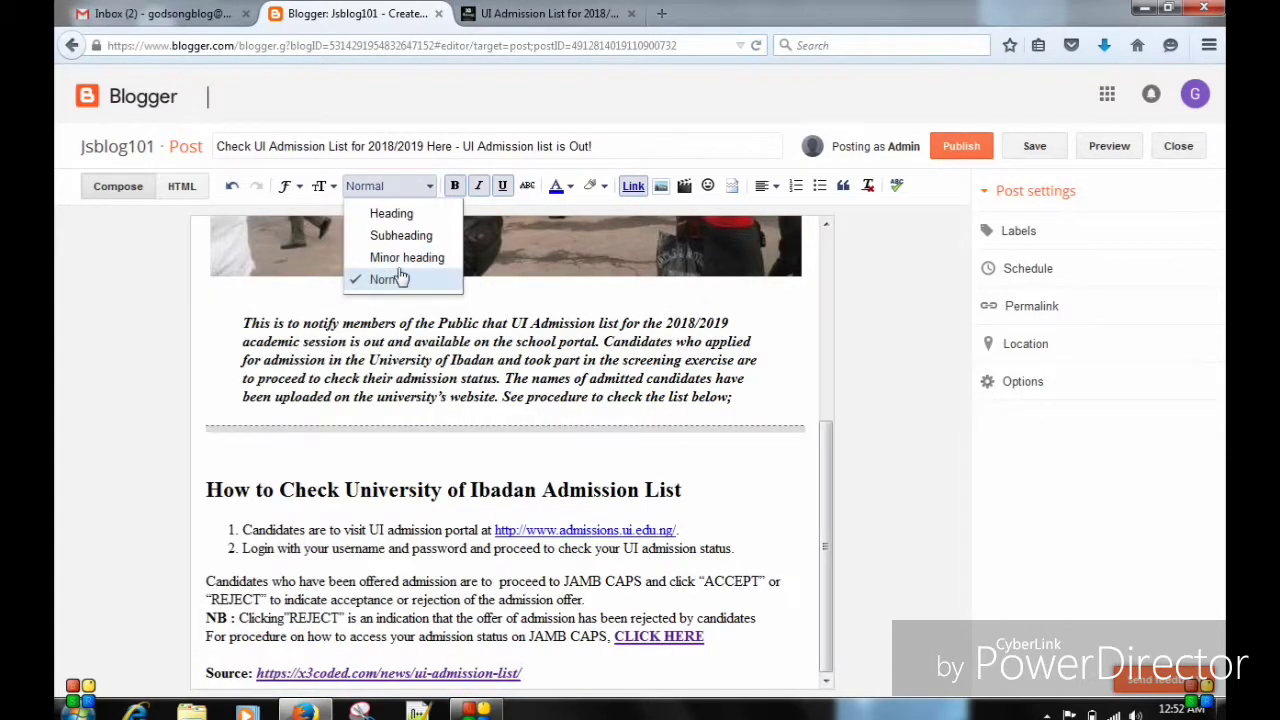
- Browse the text size and font lists without changing anything
click(332, 190)
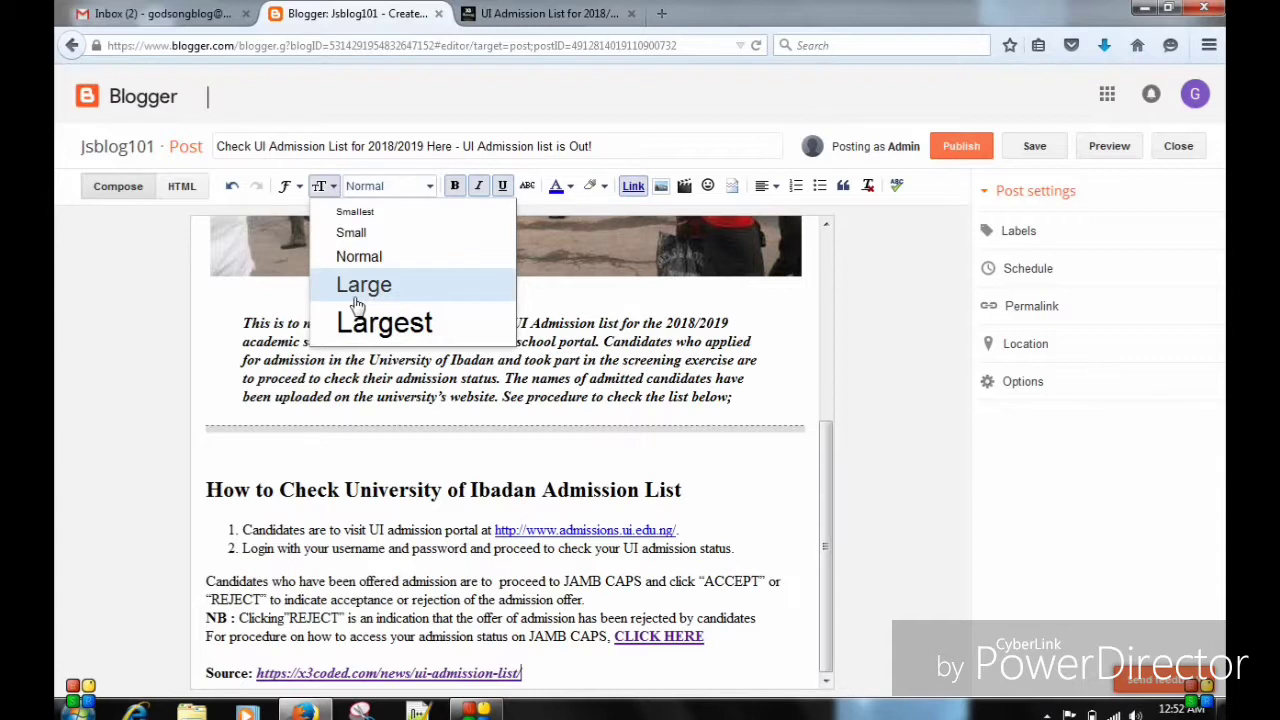
click(299, 188)
click(300, 189)
click(302, 192)
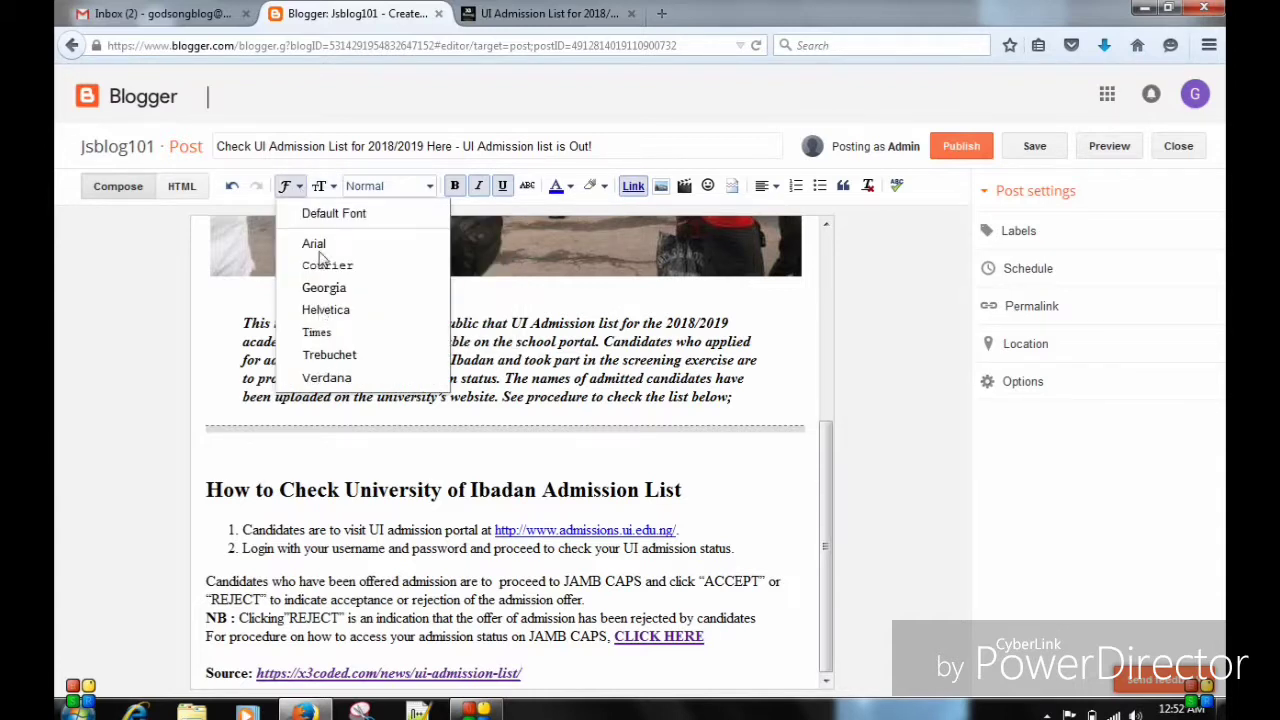
click(486, 187)
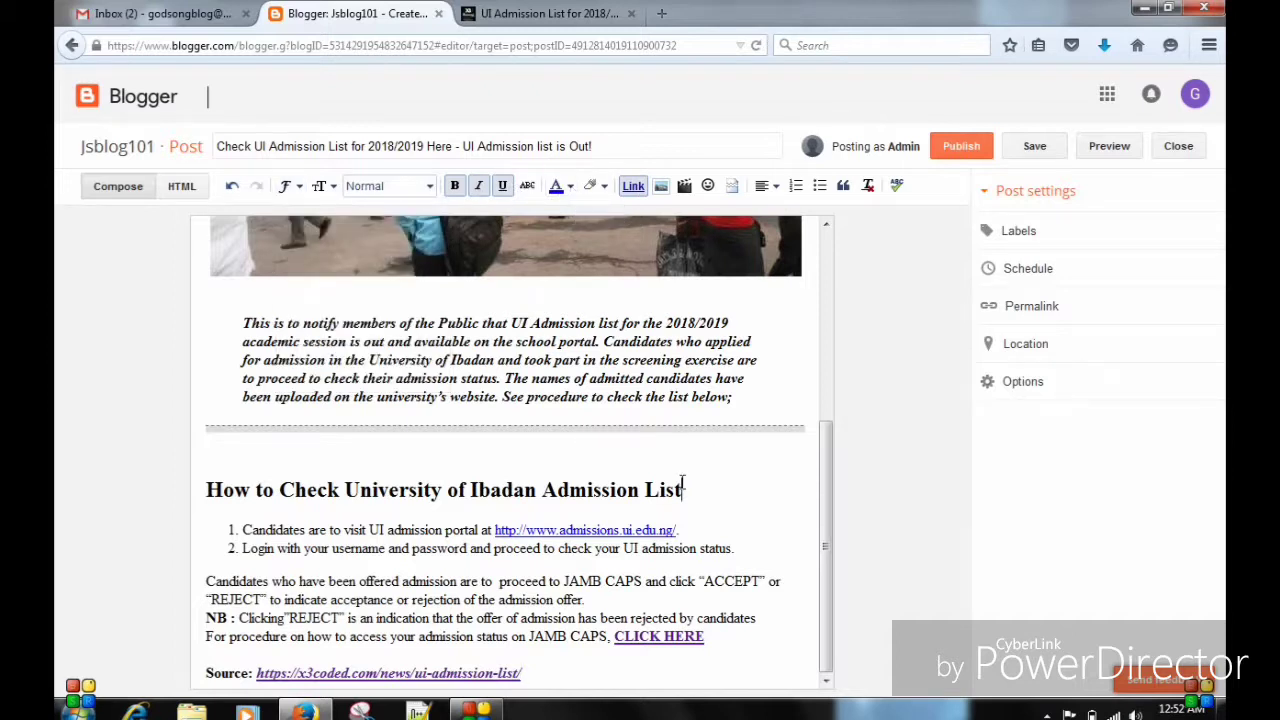
- Colour the How to Check University of Ibadan Admission List heading dark red (RGB 153,0,0)
drag(682, 488, 209, 489)
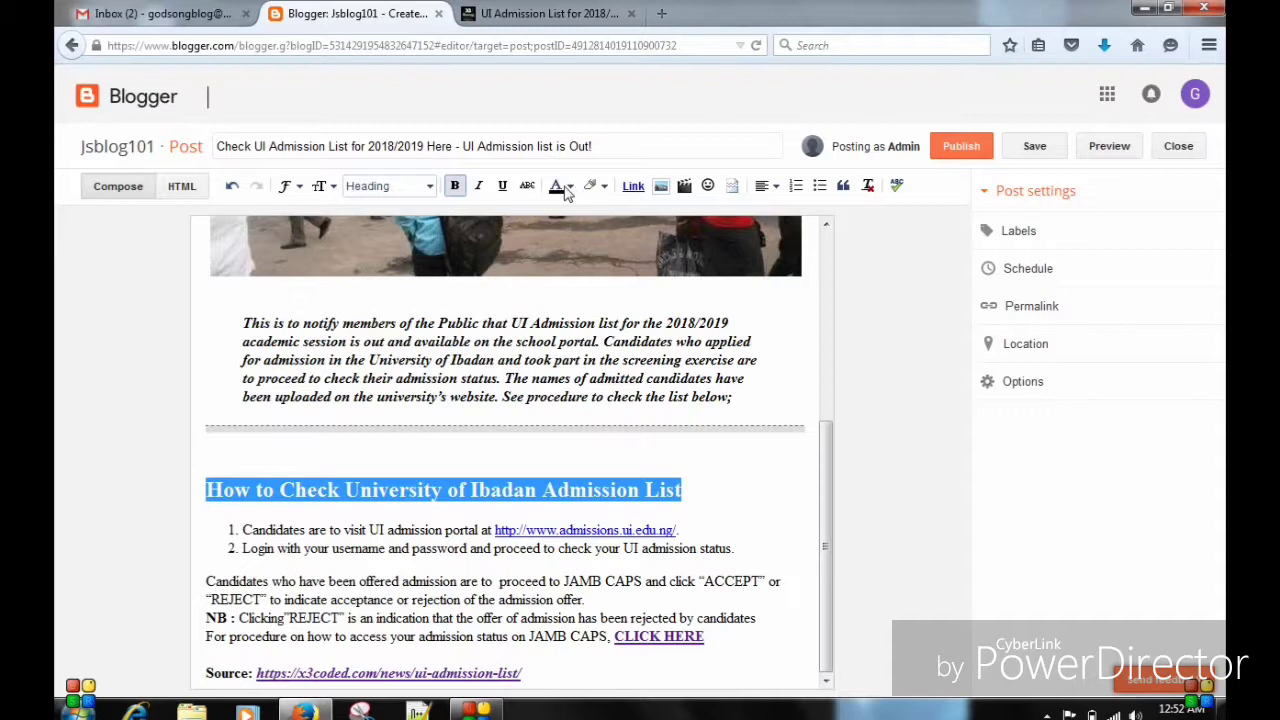
click(561, 188)
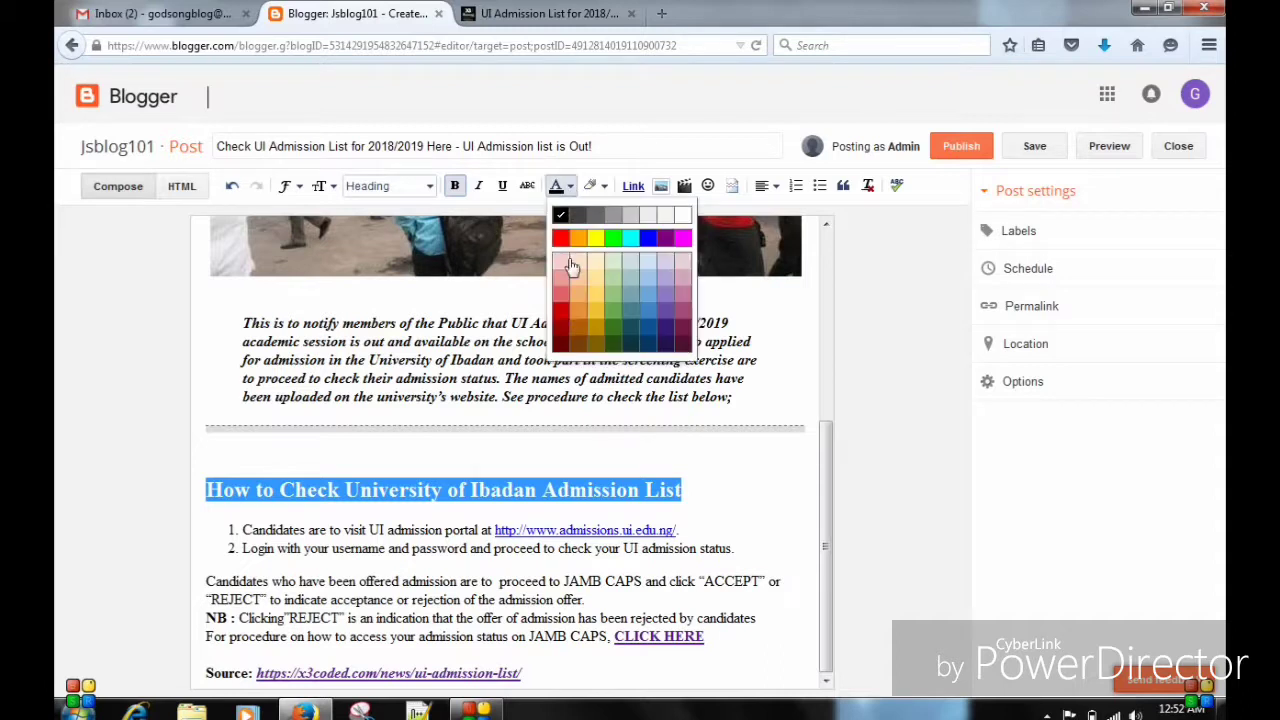
click(563, 330)
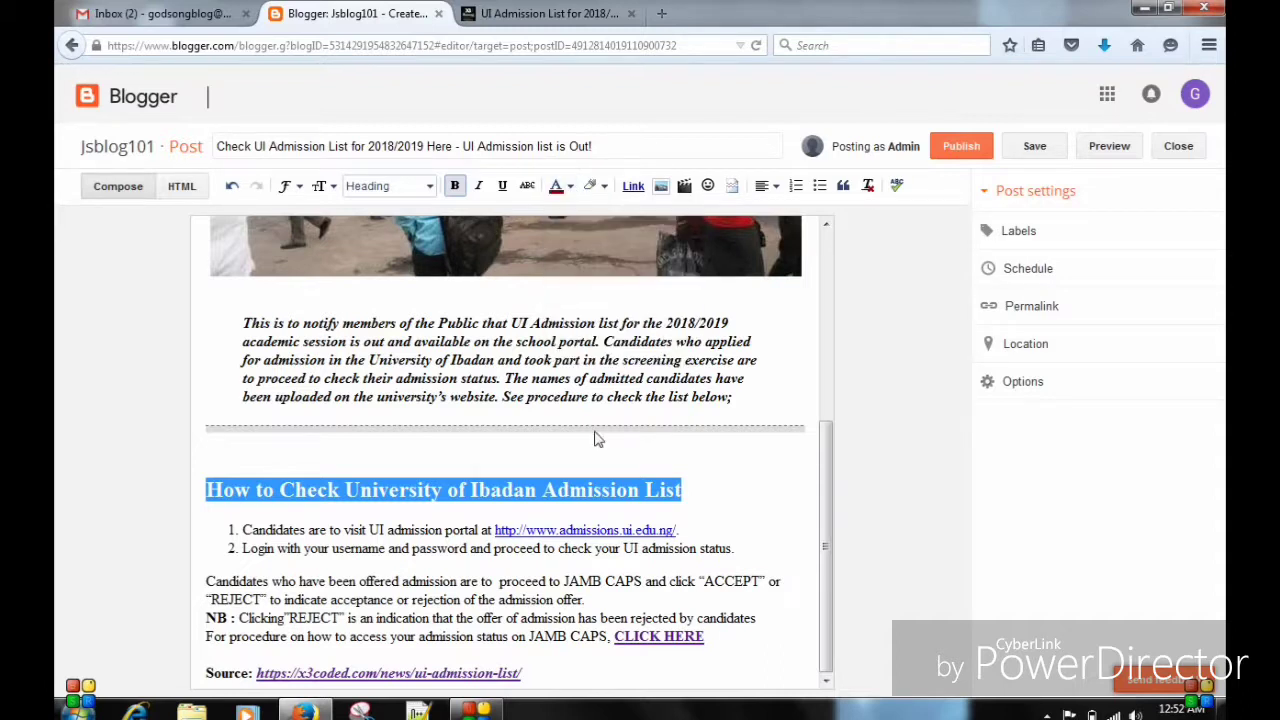
click(601, 445)
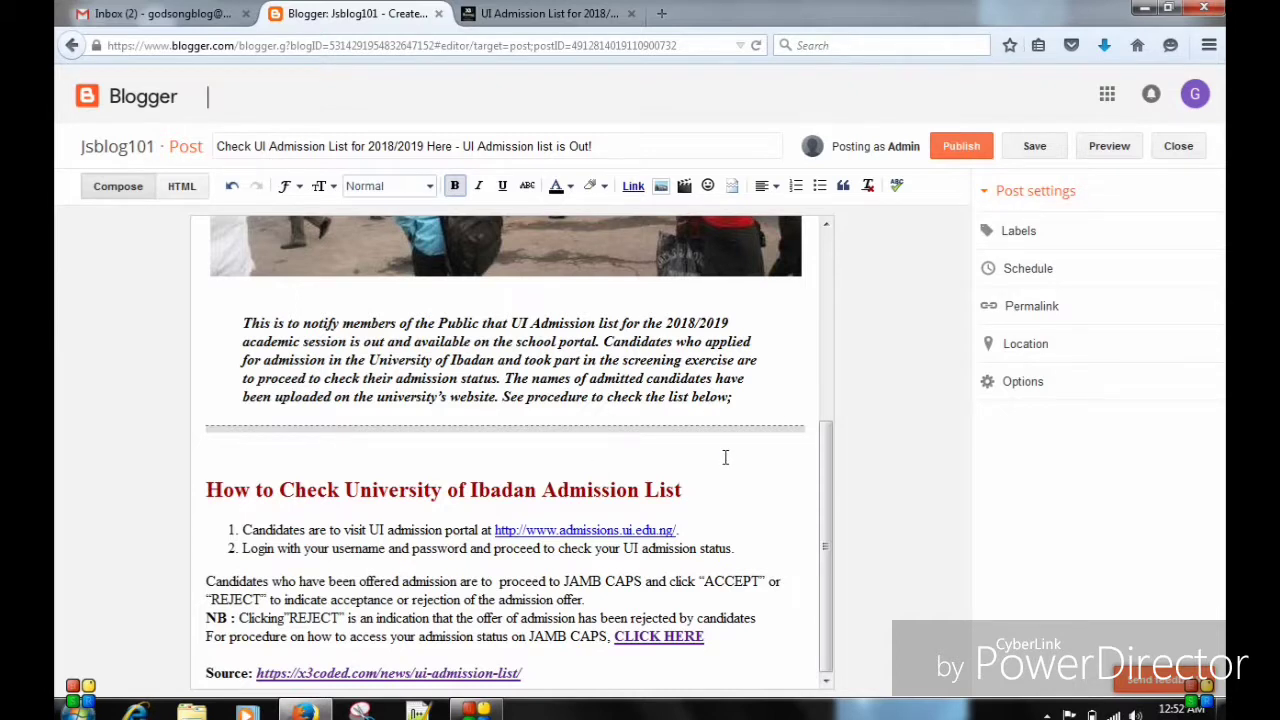
click(1016, 236)
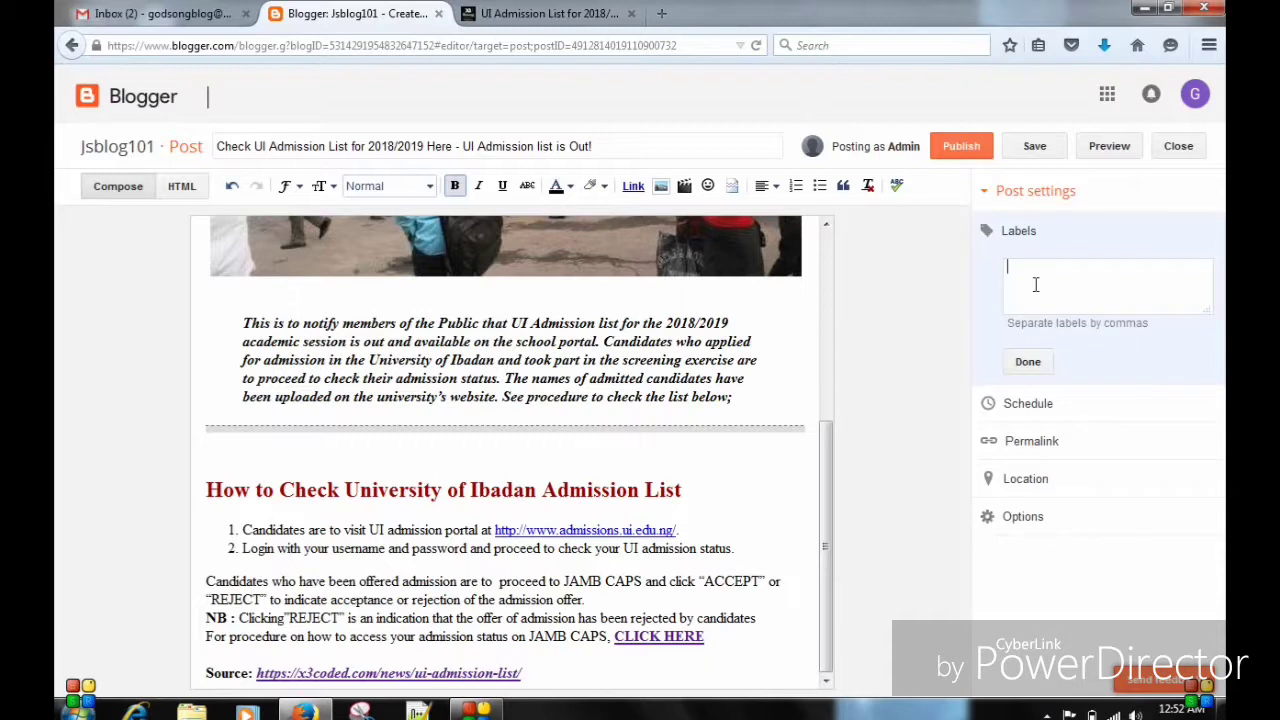
- Add the labels News, University of Ibadan - UI and Admission News, correcting Admission's spelling
text(News, University of Ibadan - UI, Admission News)
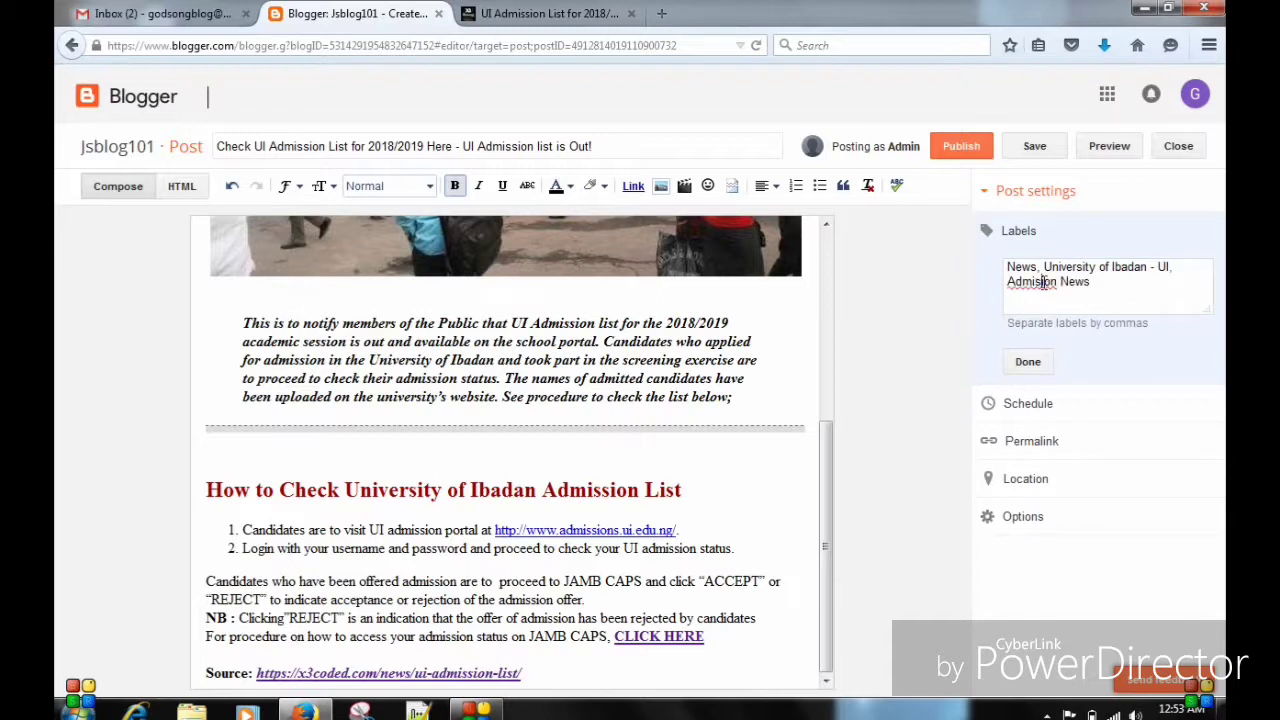
right_click(1043, 282)
click(1115, 287)
click(1028, 361)
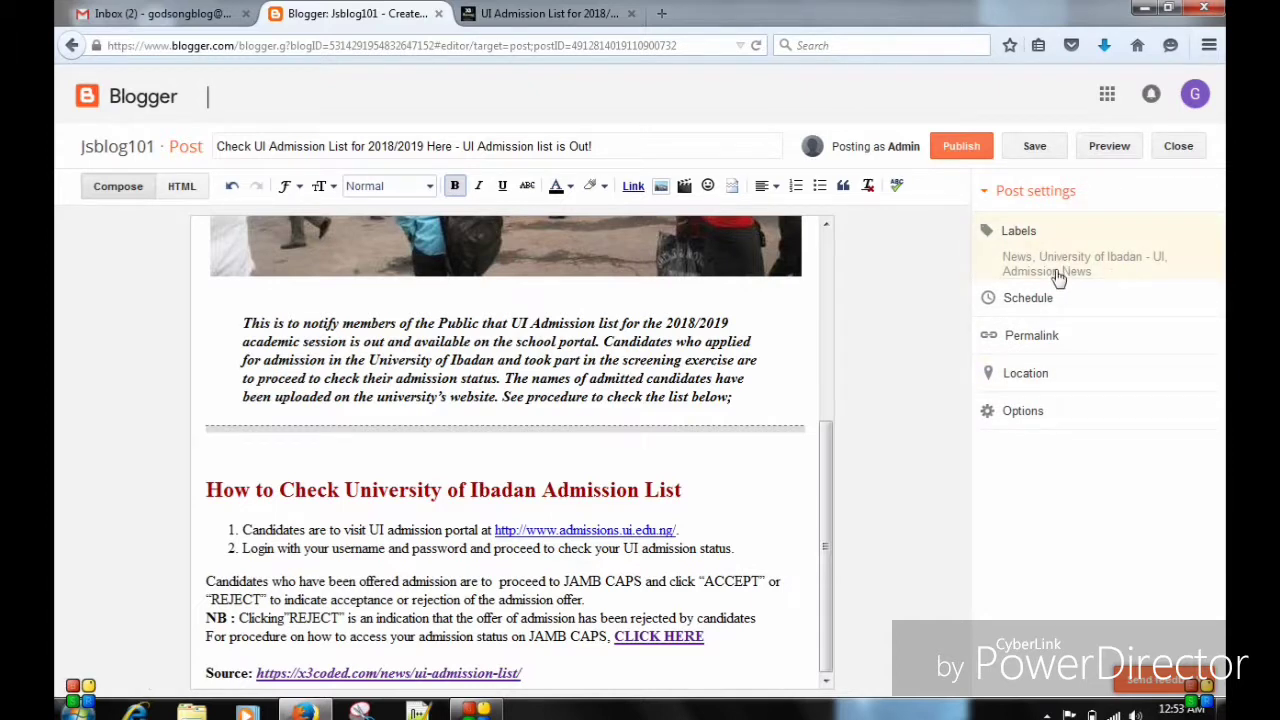
click(1028, 340)
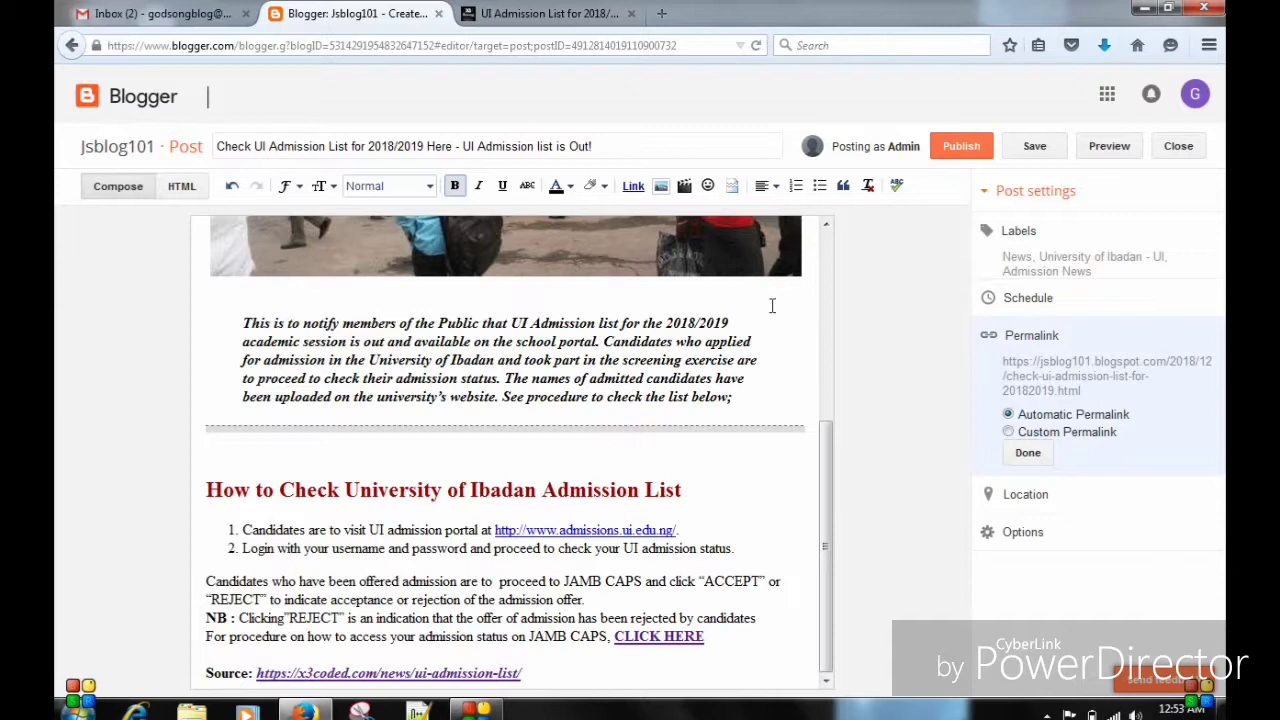
- Shorten the permalink to check-ui-admission-list.html by dropping -for-20182019, then publish the UI admission post
click(1040, 431)
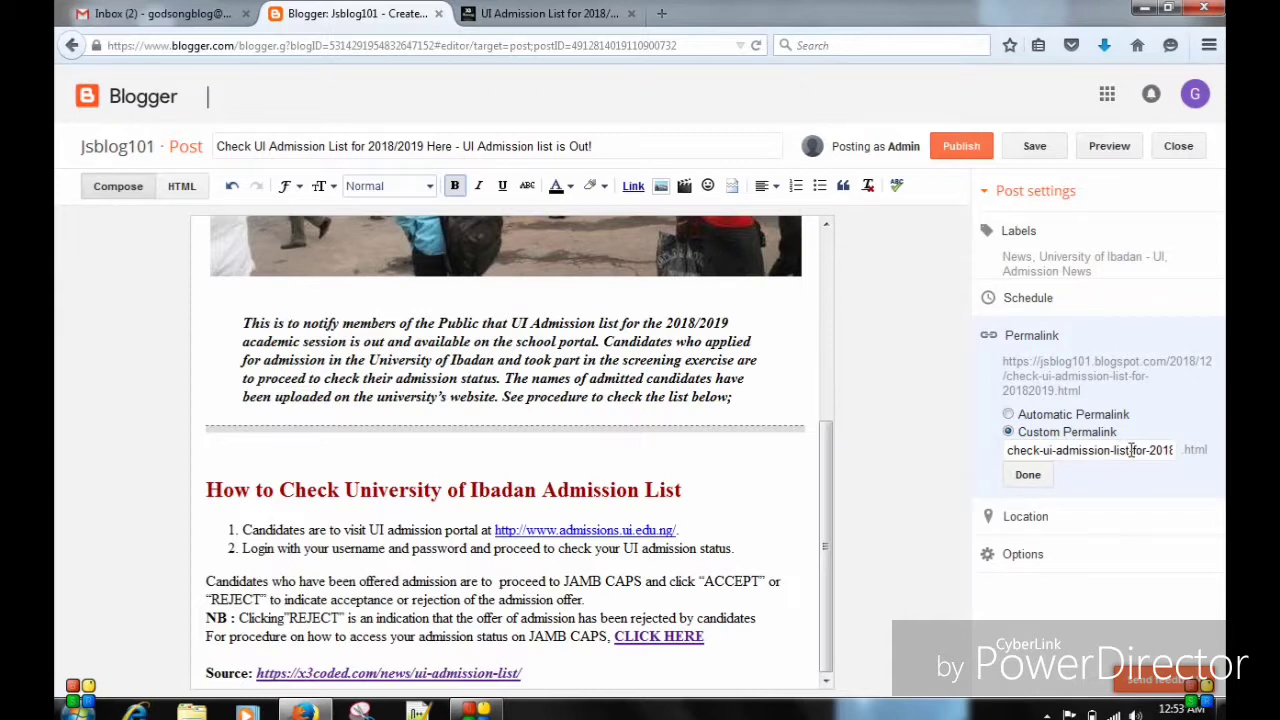
drag(1130, 450, 1193, 455)
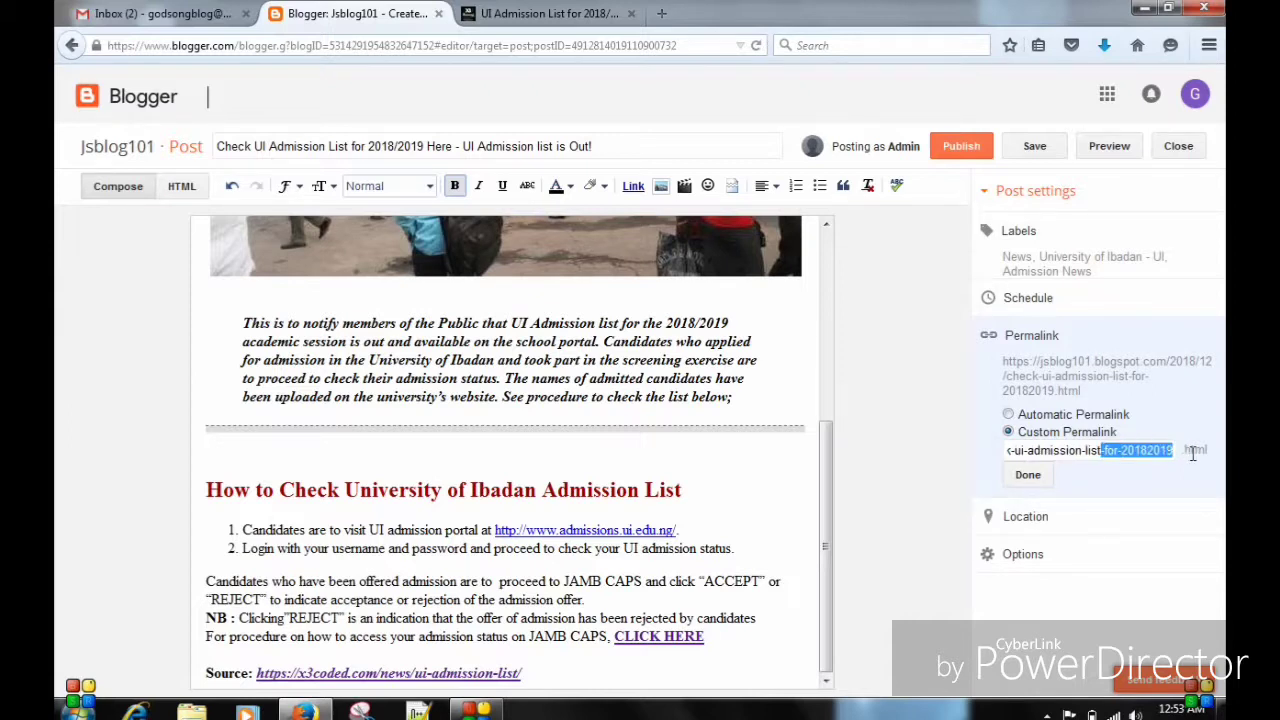
key(BackSpace)
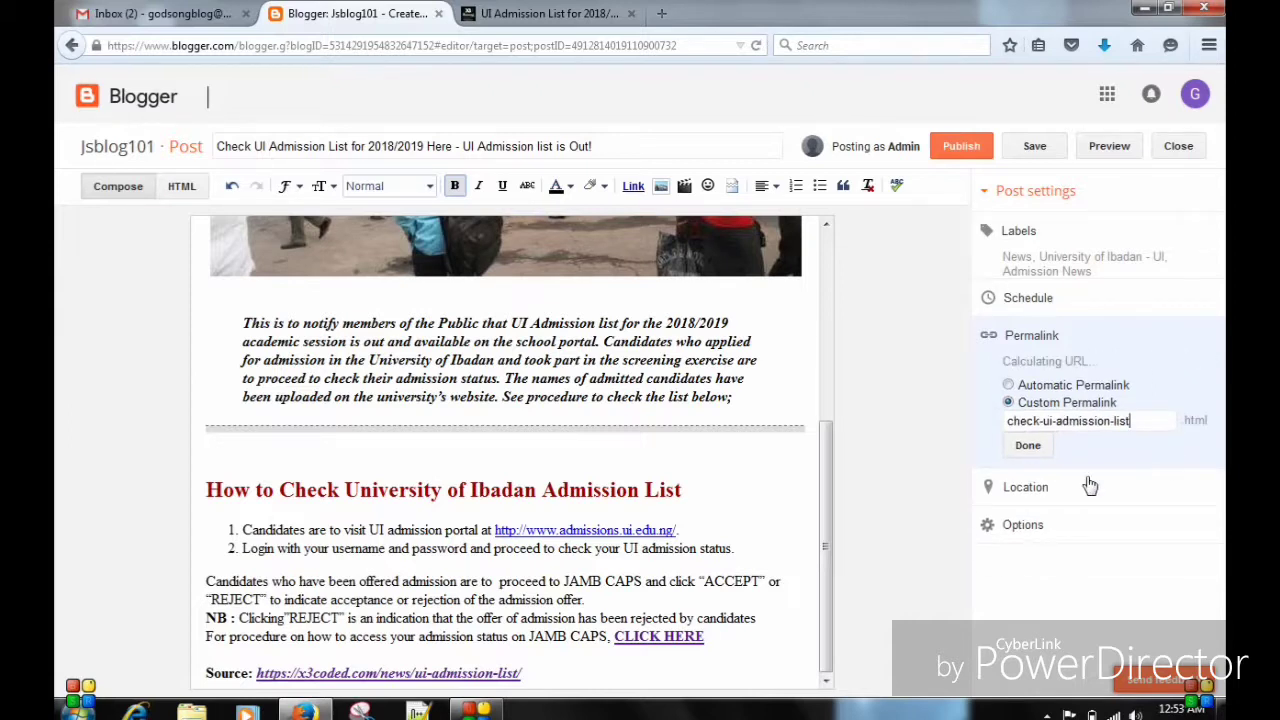
click(1028, 446)
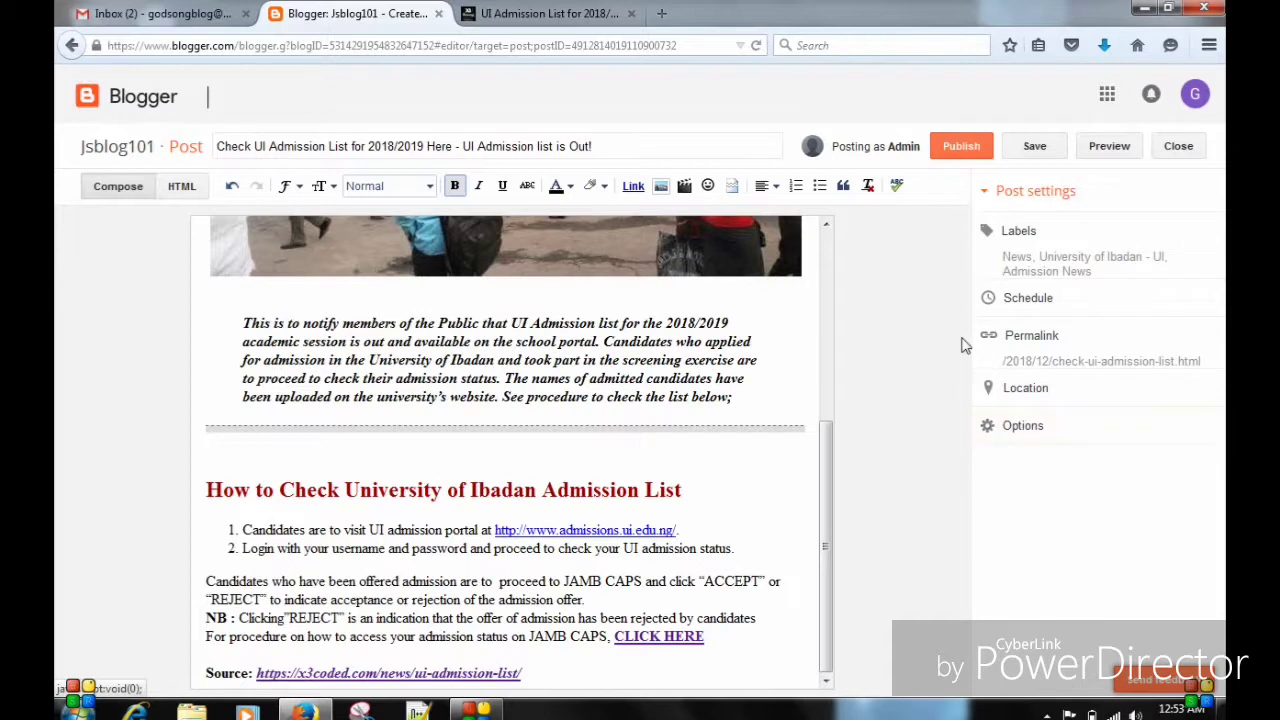
click(958, 150)
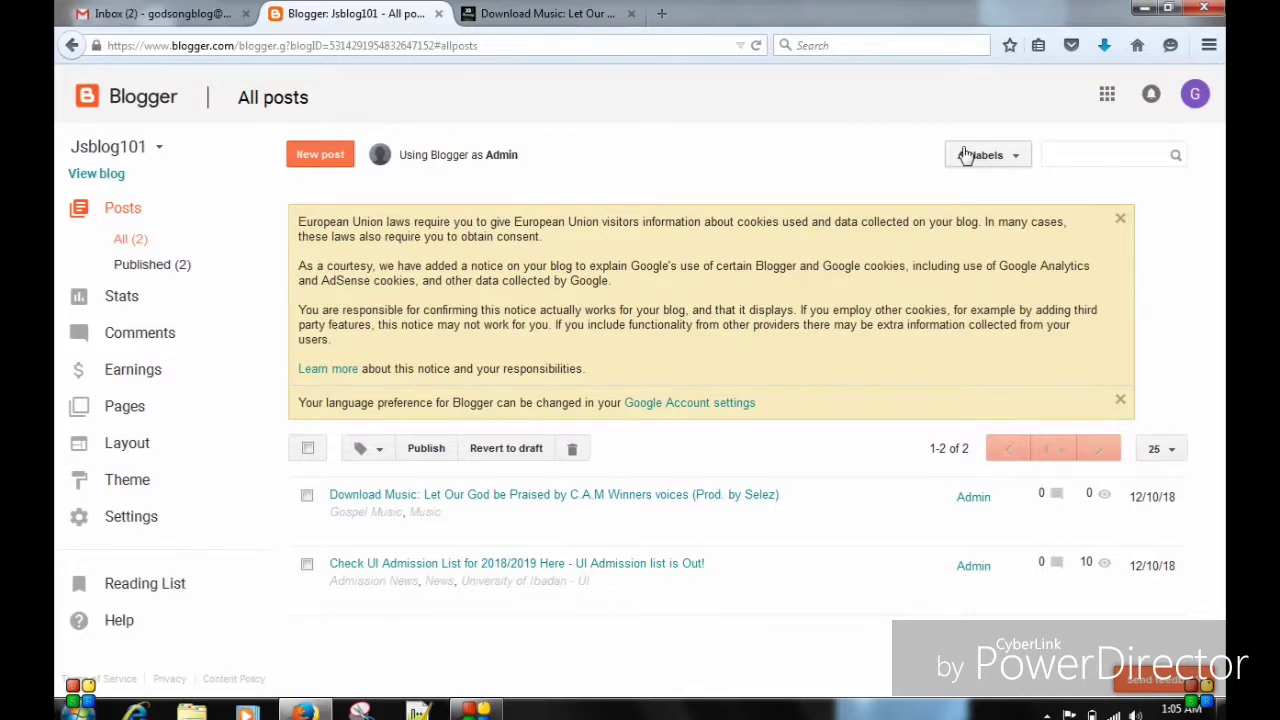
- Note the admission post's 10 views, then open the live Jsblog101 blog in a new tab
drag(1095, 563, 1081, 564)
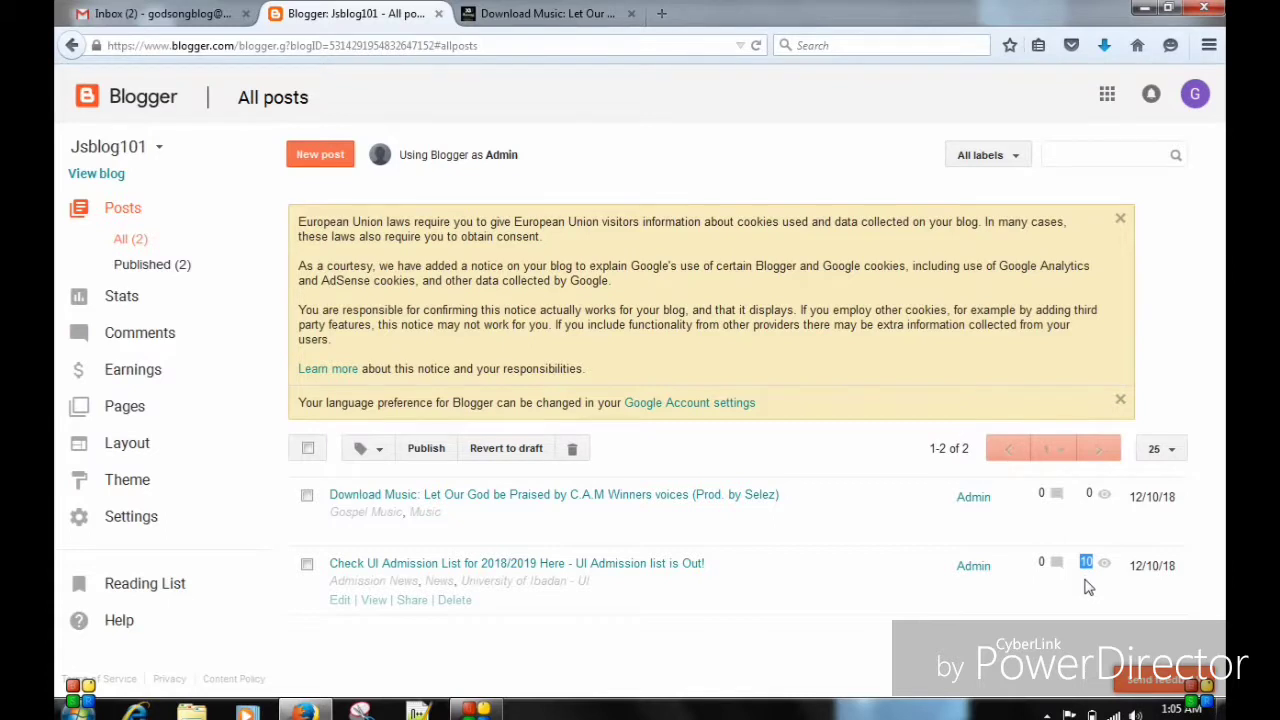
click(1089, 587)
mouse_move(497, 533)
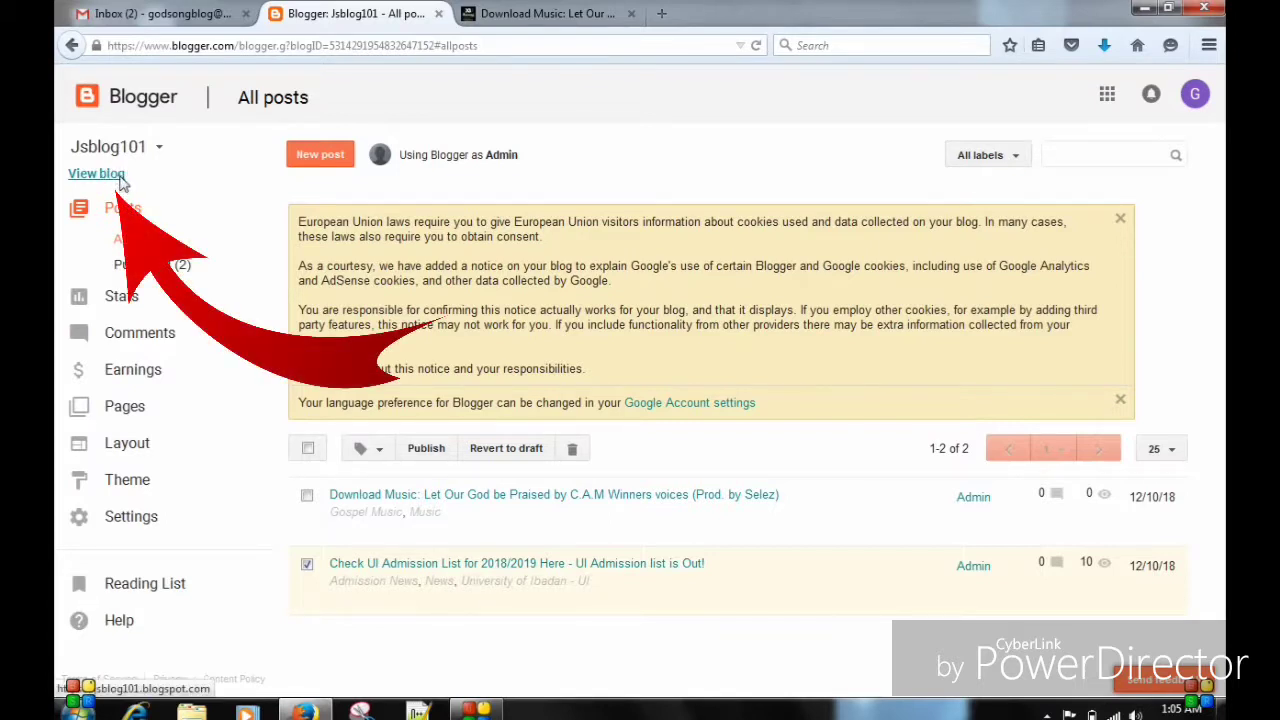
click(97, 174)
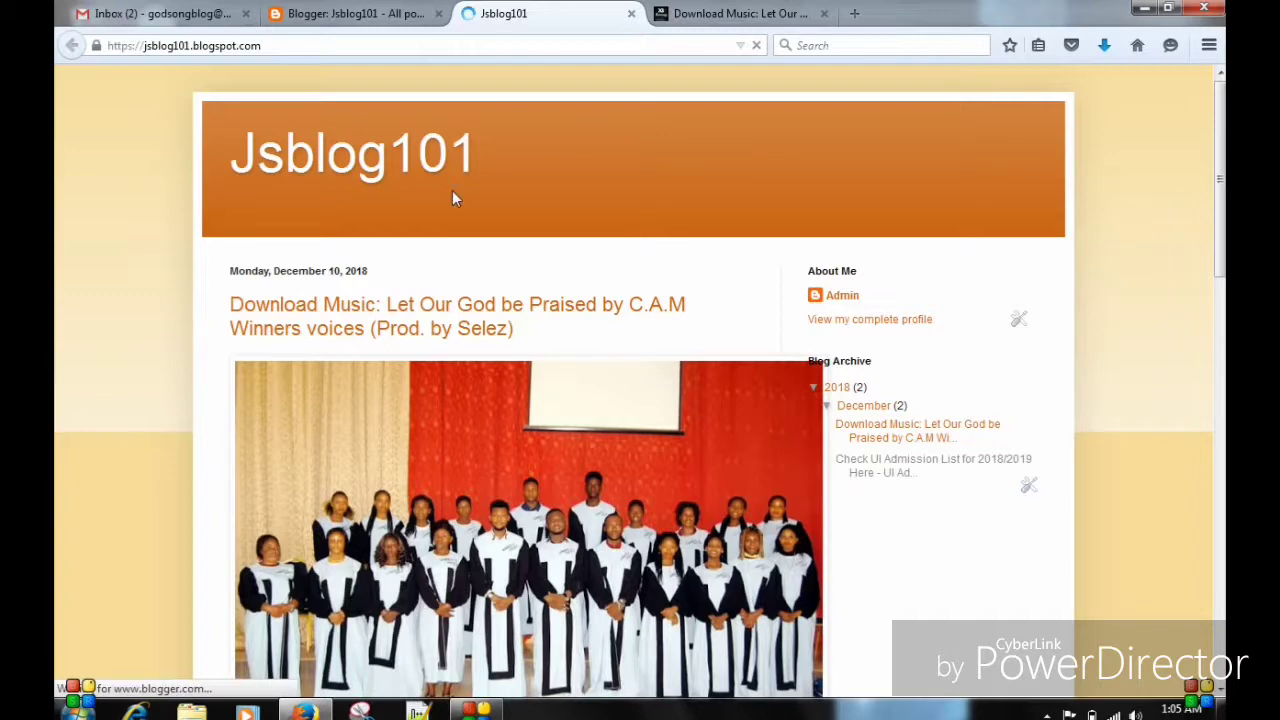
- Scroll the live blog past the Download Music post down to the UI Admission List post
scroll(454, 194, down, 1)
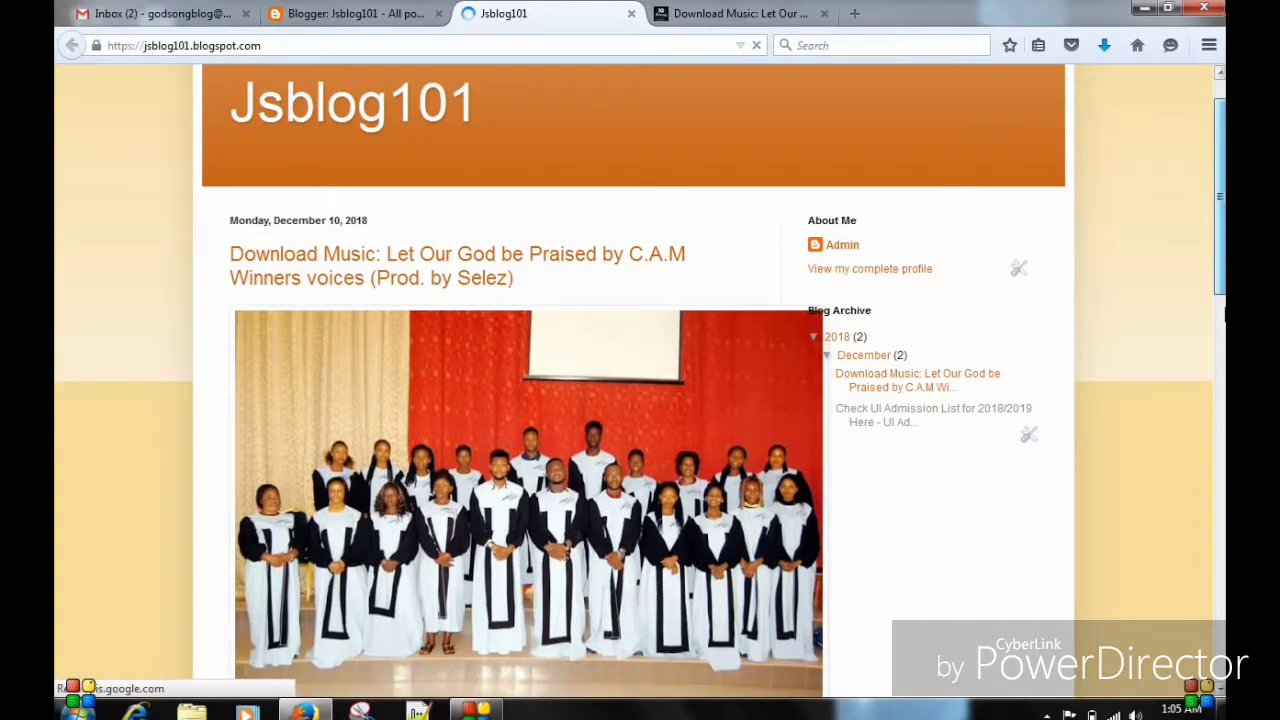
scroll(1222, 340, down, 7)
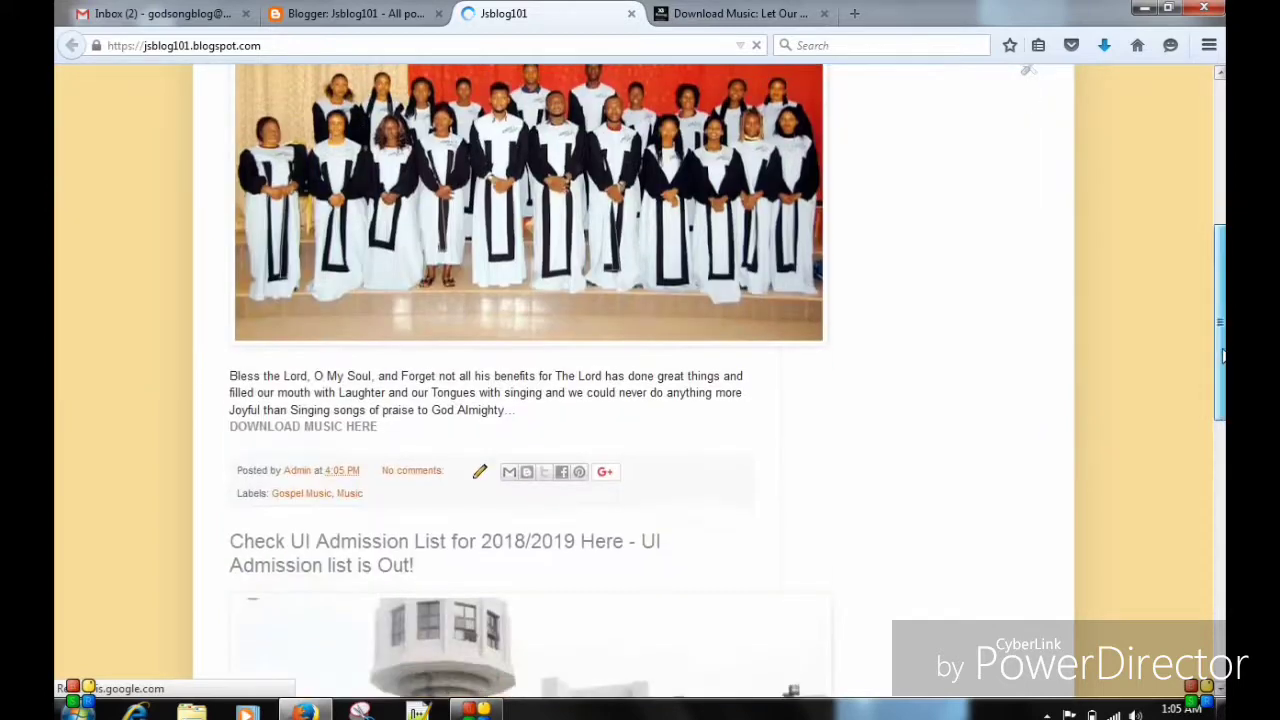
drag(1222, 355, 1222, 392)
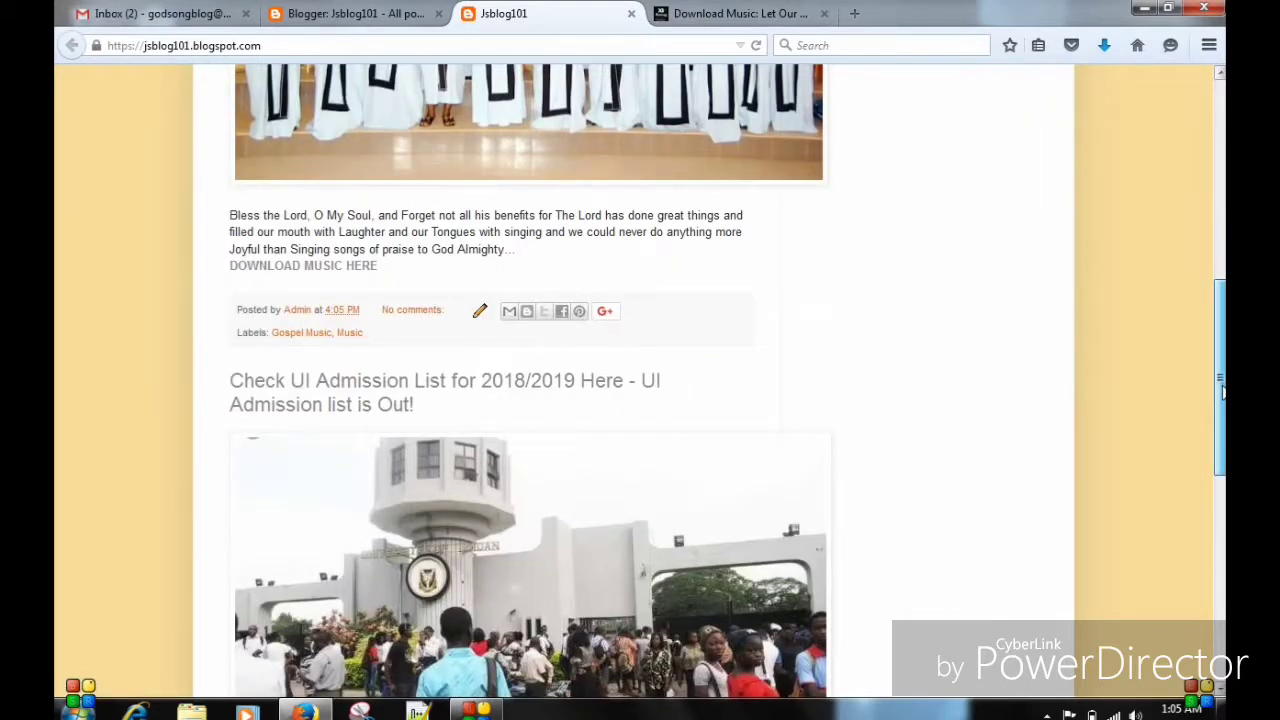
drag(1222, 392, 1222, 598)
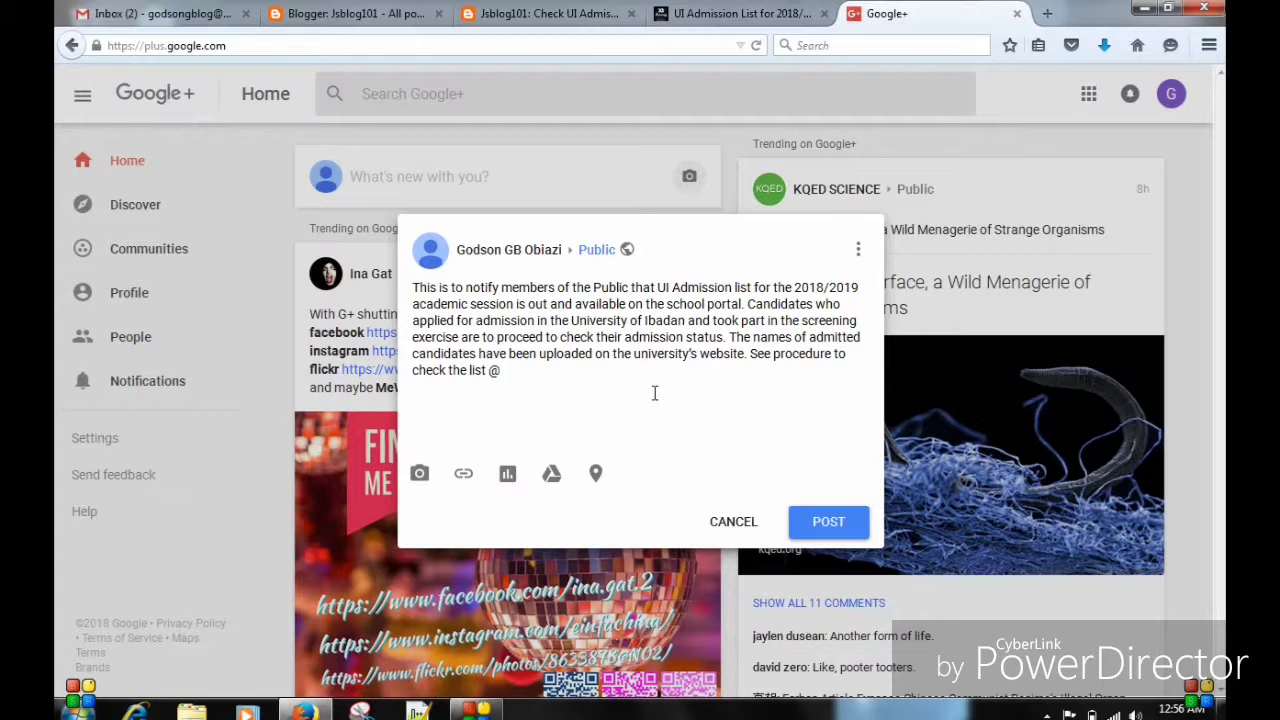
- Paste the Jsblog101 post link after the admission notice text and highlight the link
text(https://jsblog101.blogspot.com/2018/12/check-ui-admission-list.html)
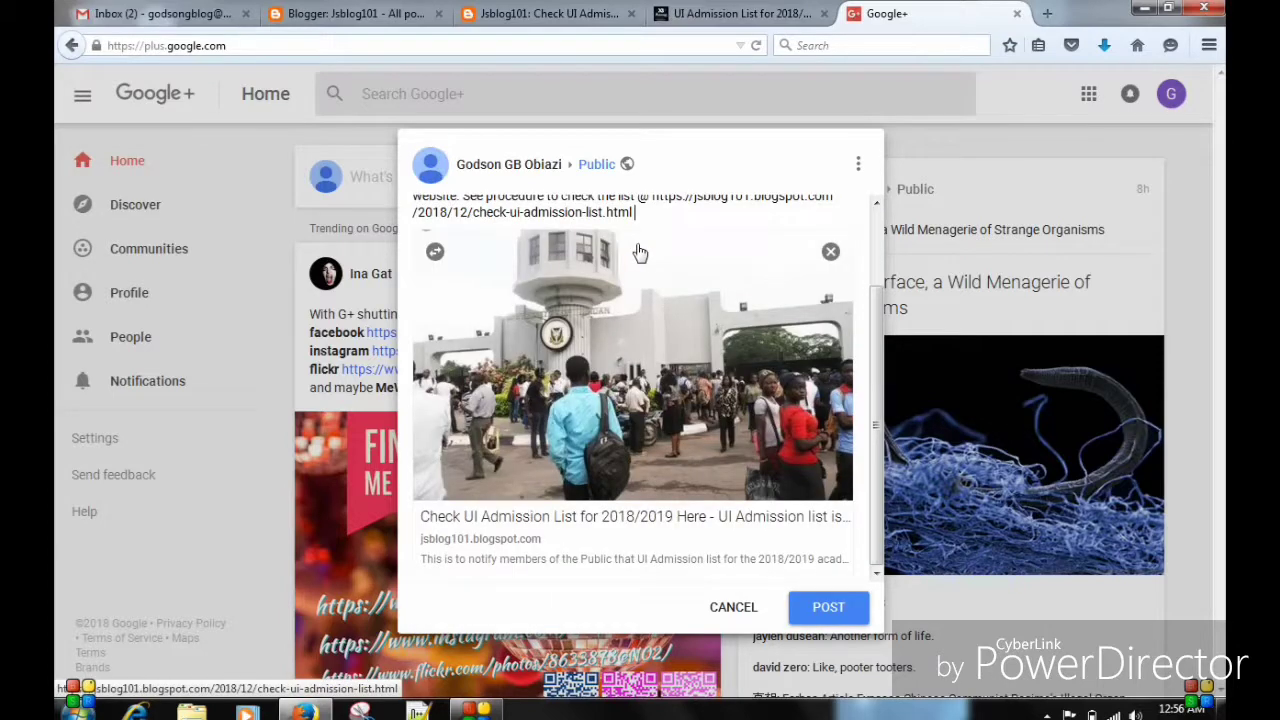
scroll(640, 252, up, 1)
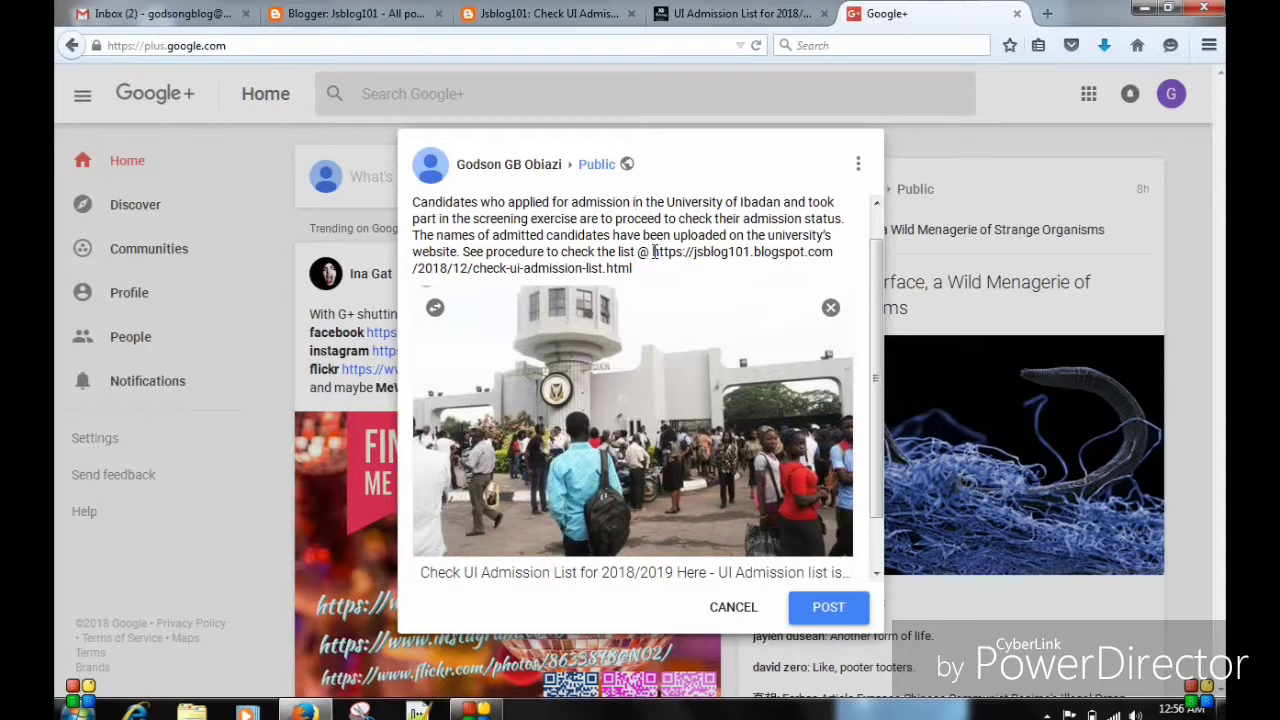
drag(653, 252, 656, 268)
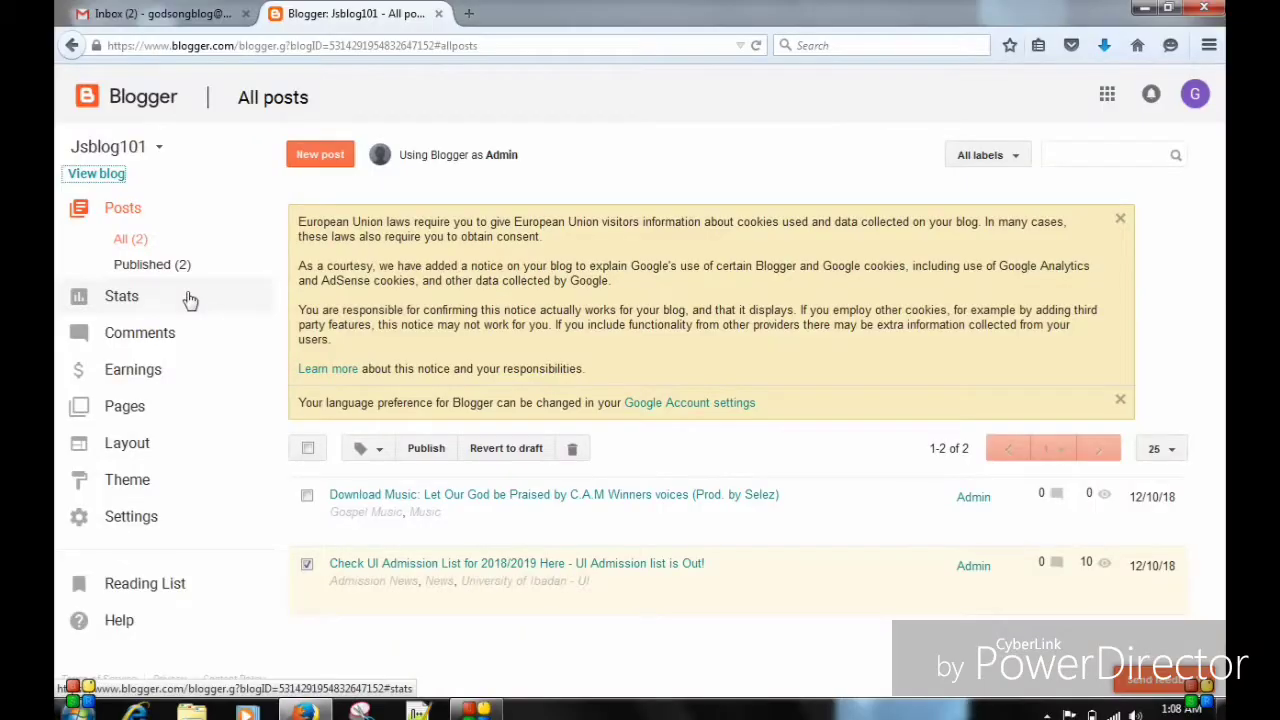
- Open Jsblog101's Overview stats showing 7 pageviews today, 11 yesterday and 18 all-time
click(189, 294)
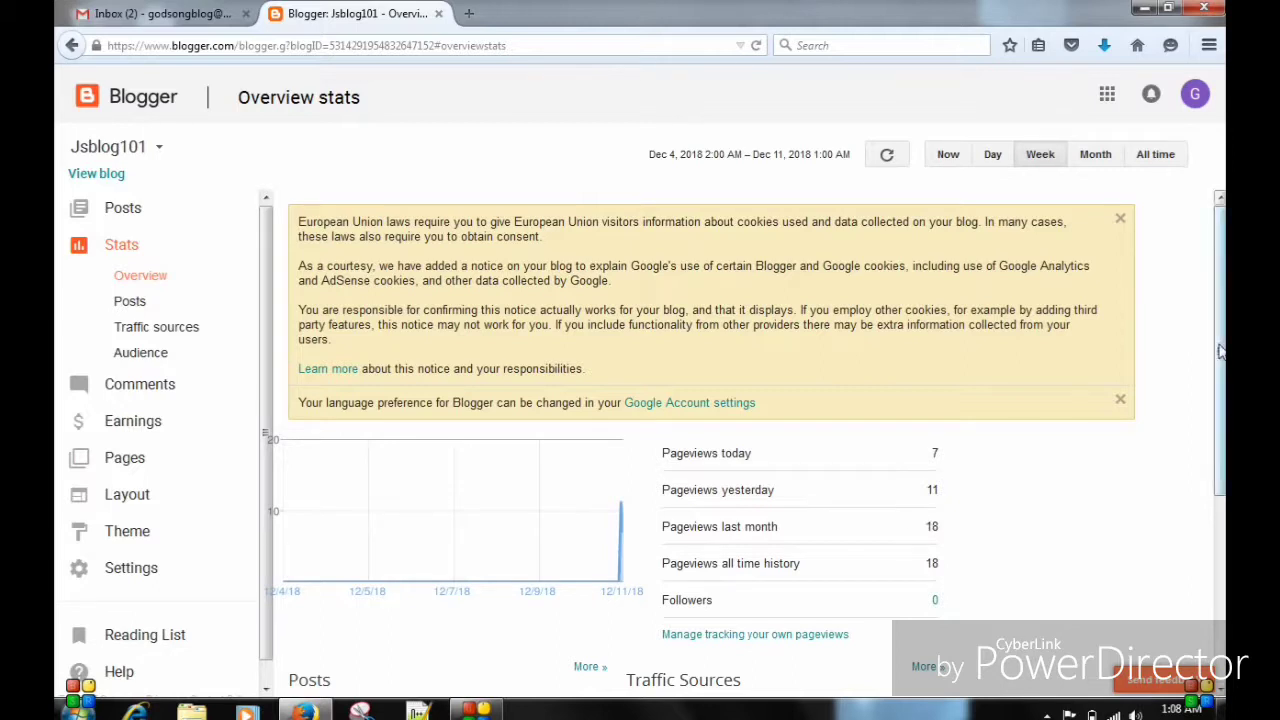
- Review the overview stats, then view traffic sources with referrals from plus.url.google.com and google.com
drag(1218, 350, 1219, 501)
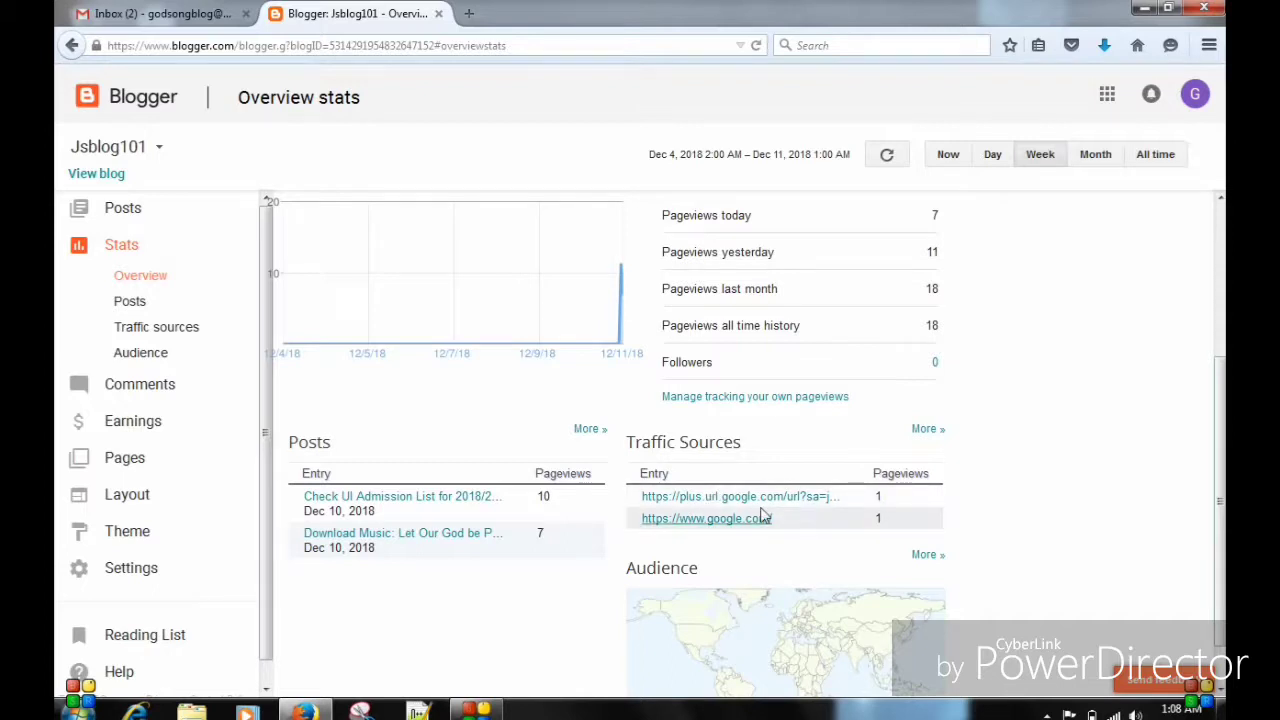
drag(737, 442, 634, 442)
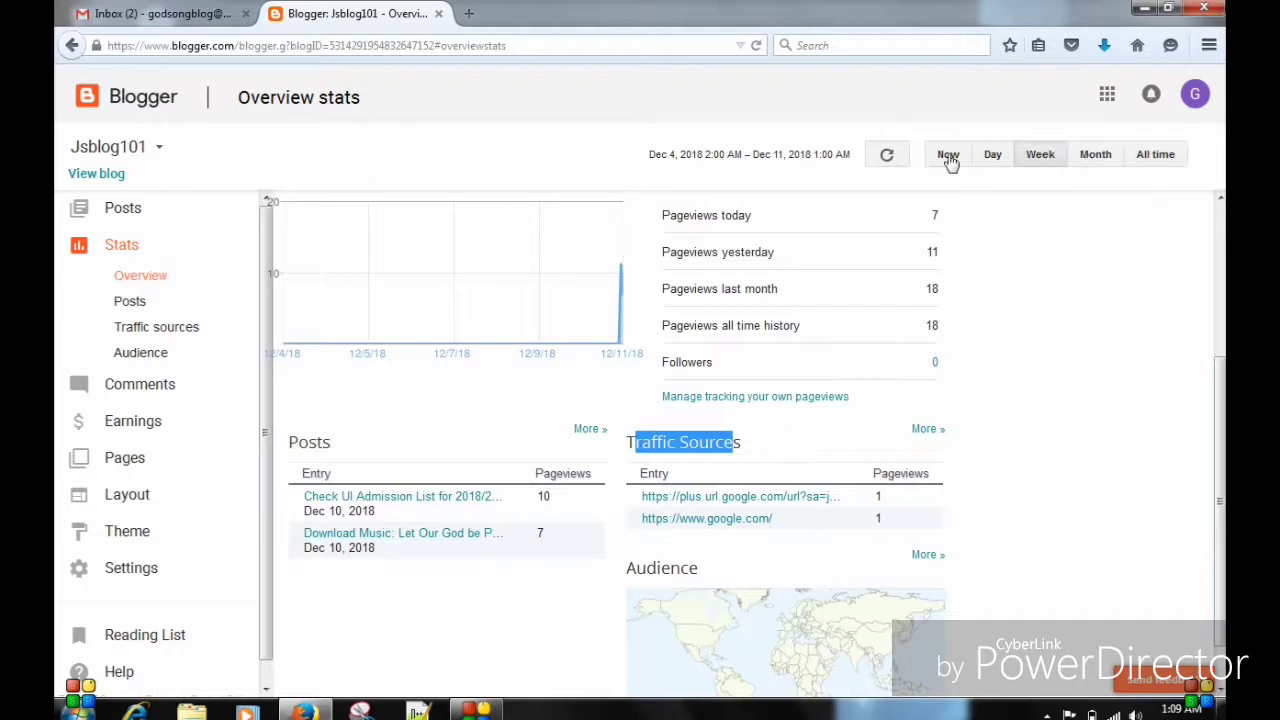
click(156, 327)
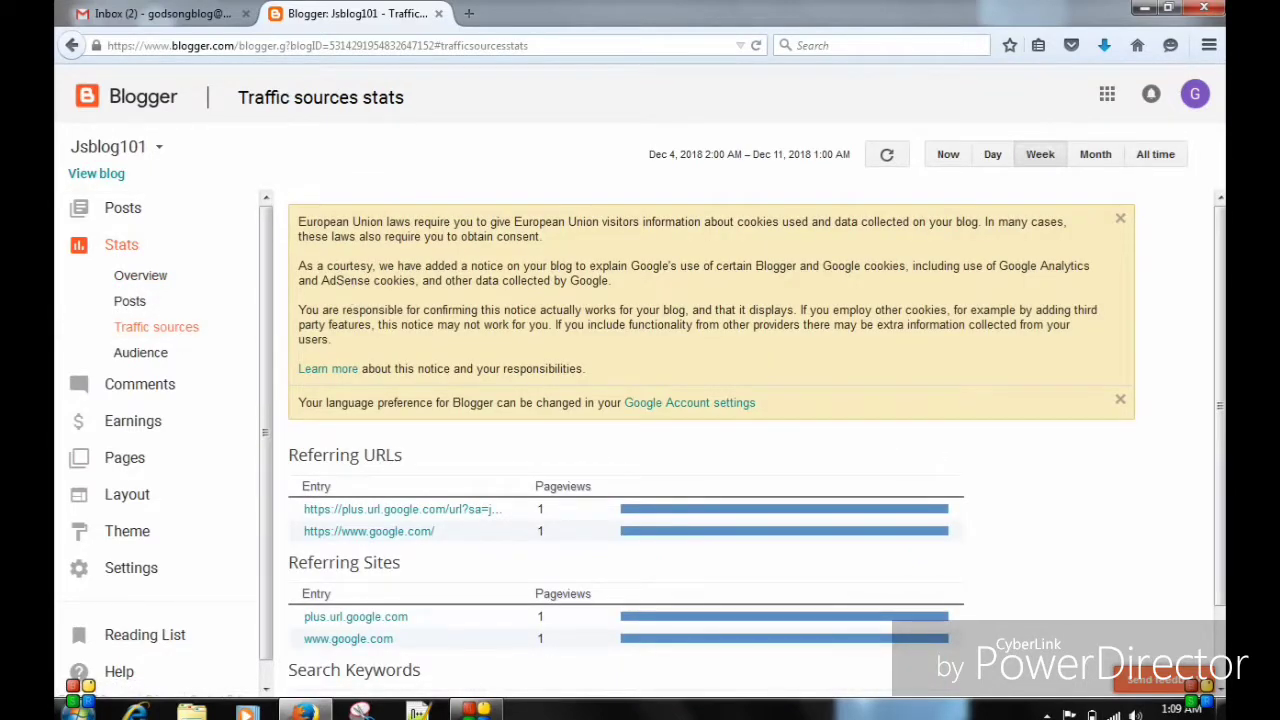
scroll(705, 471, down, 1)
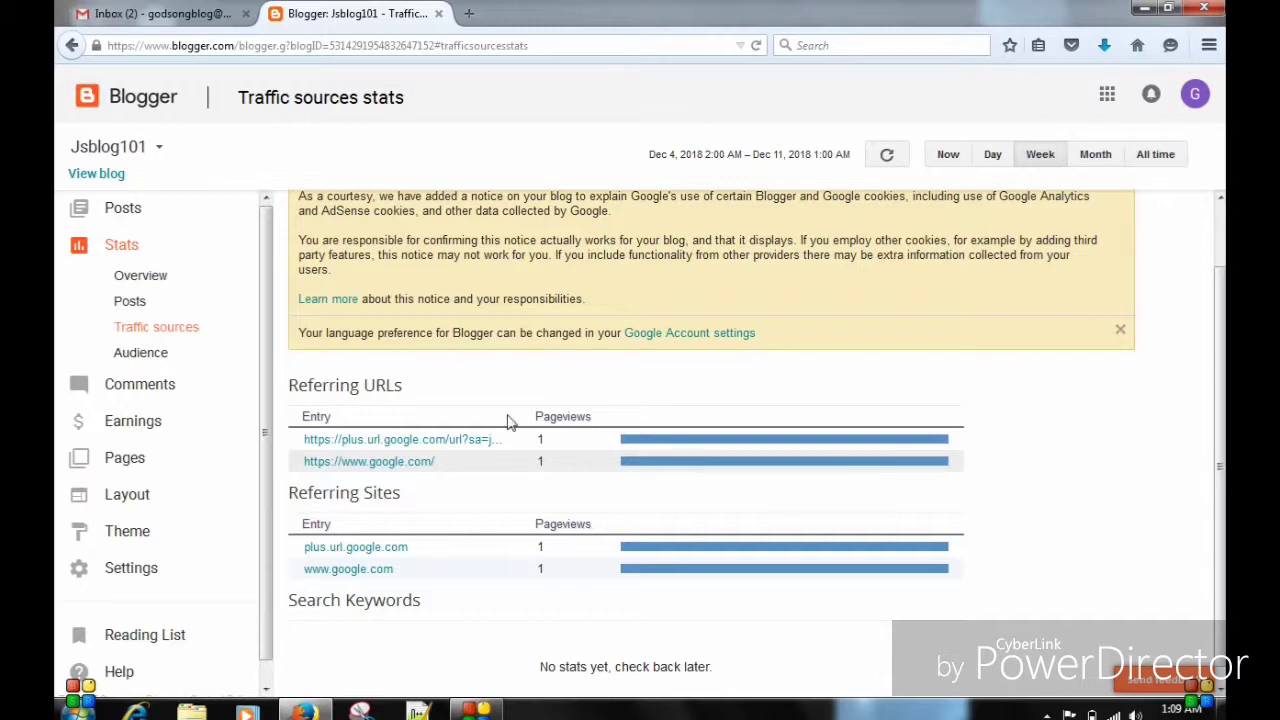
click(172, 358)
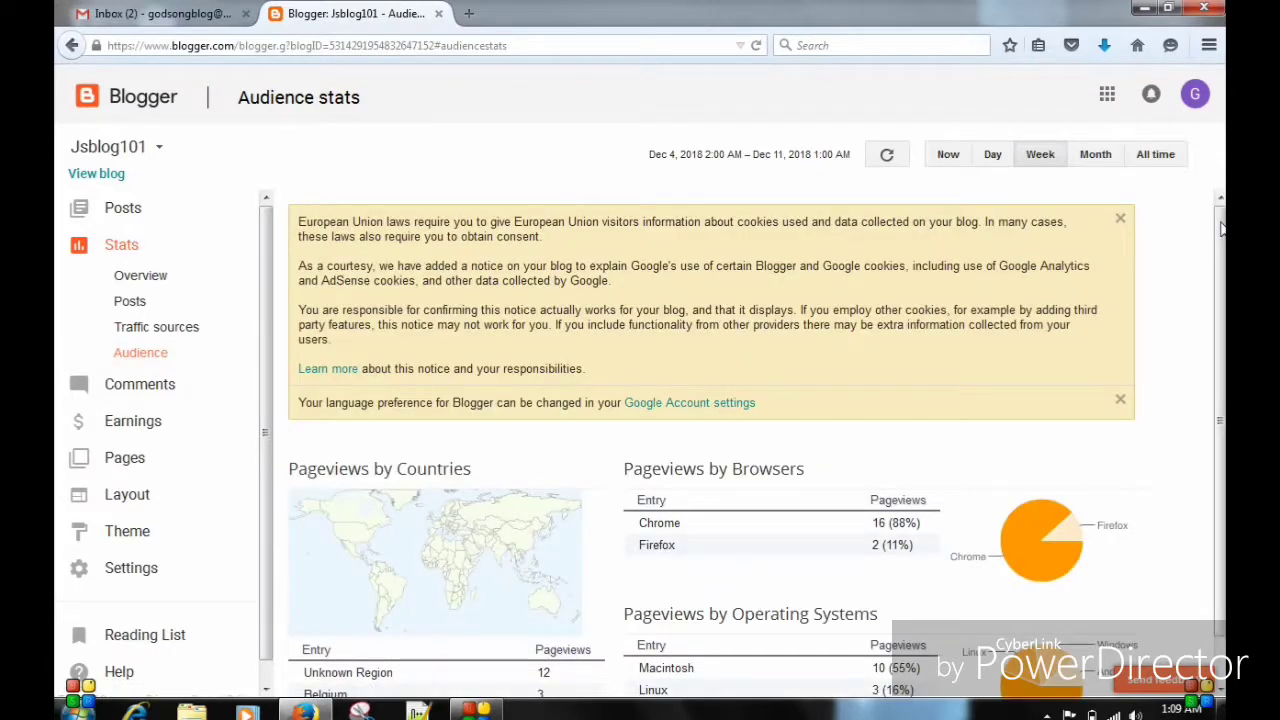
- Review audience stats, pointing out Unknown Region with 12 pageviews and Macintosh as top system
drag(1221, 231, 1224, 405)
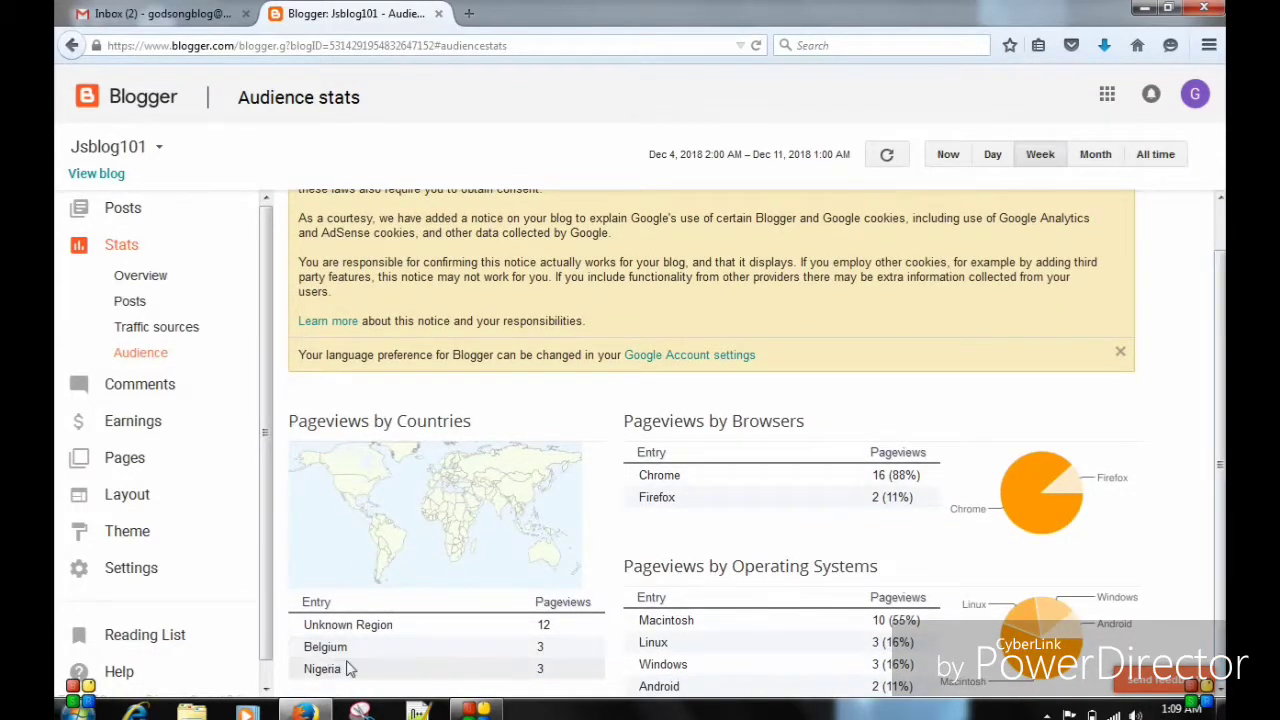
drag(342, 670, 295, 651)
drag(381, 627, 327, 629)
click(327, 629)
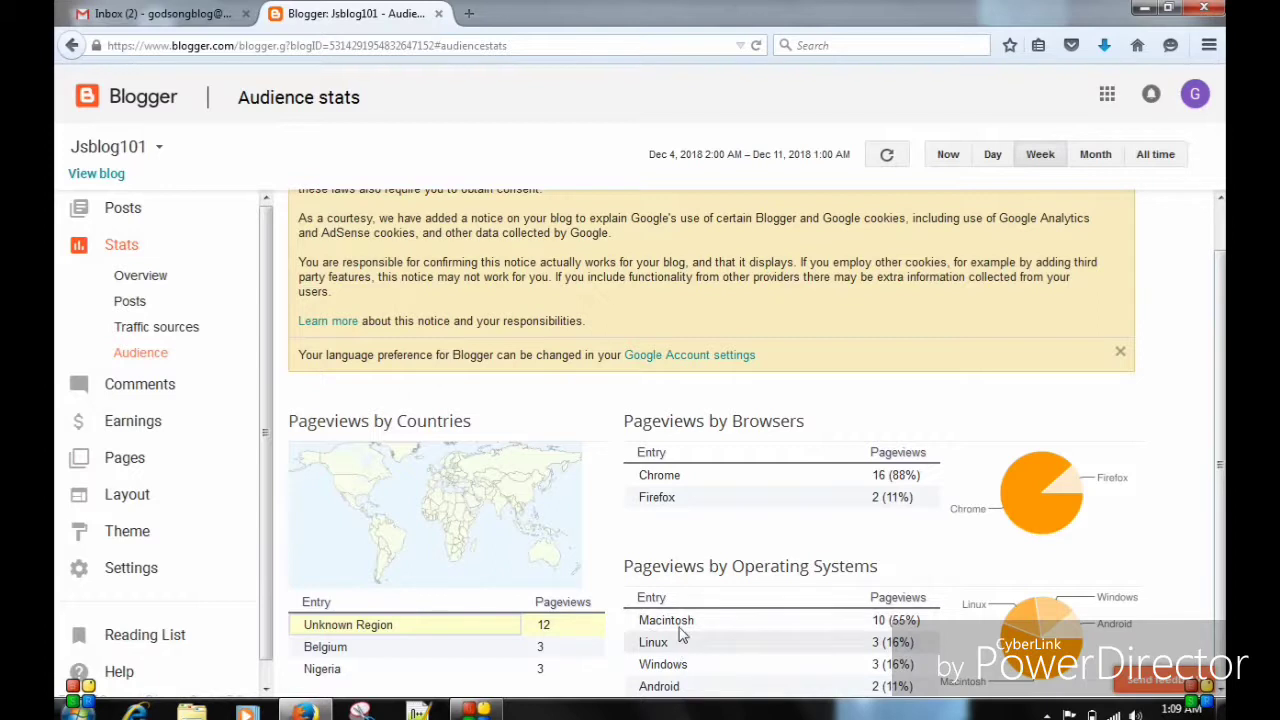
drag(687, 622, 645, 622)
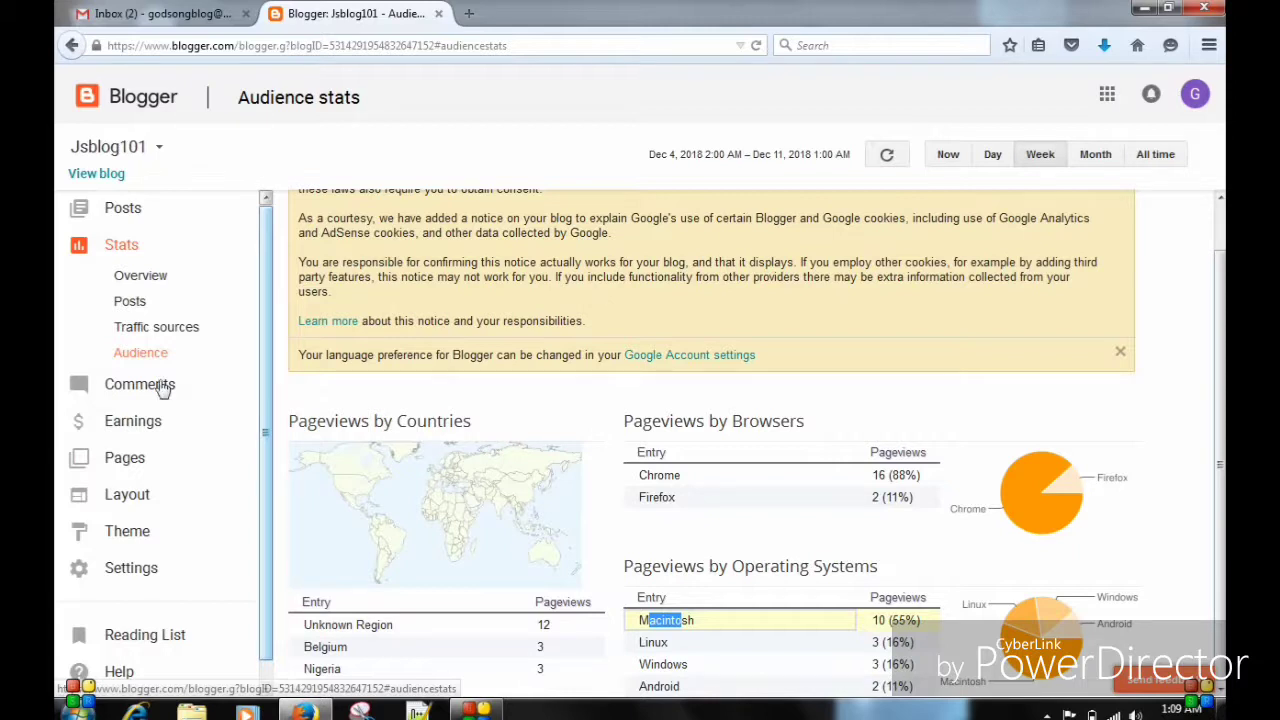
- Open Published comments and point out the message that there are no comments yet
click(163, 386)
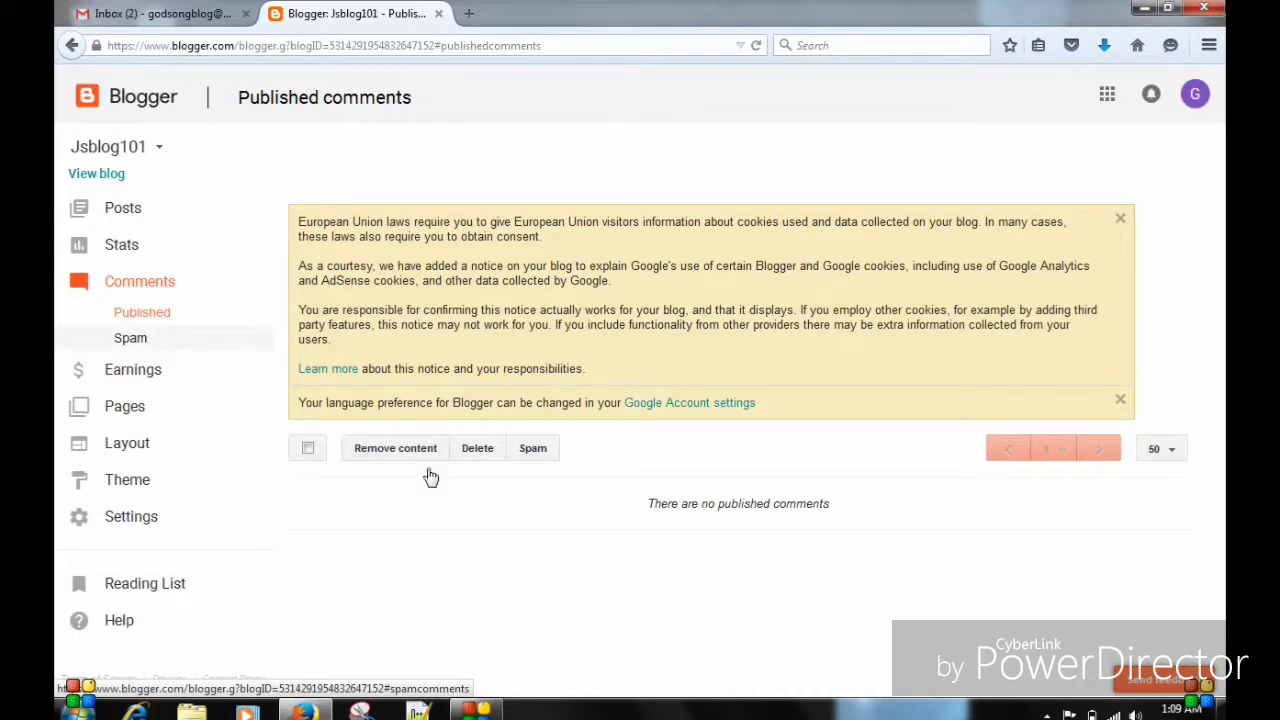
drag(636, 519, 648, 521)
click(648, 521)
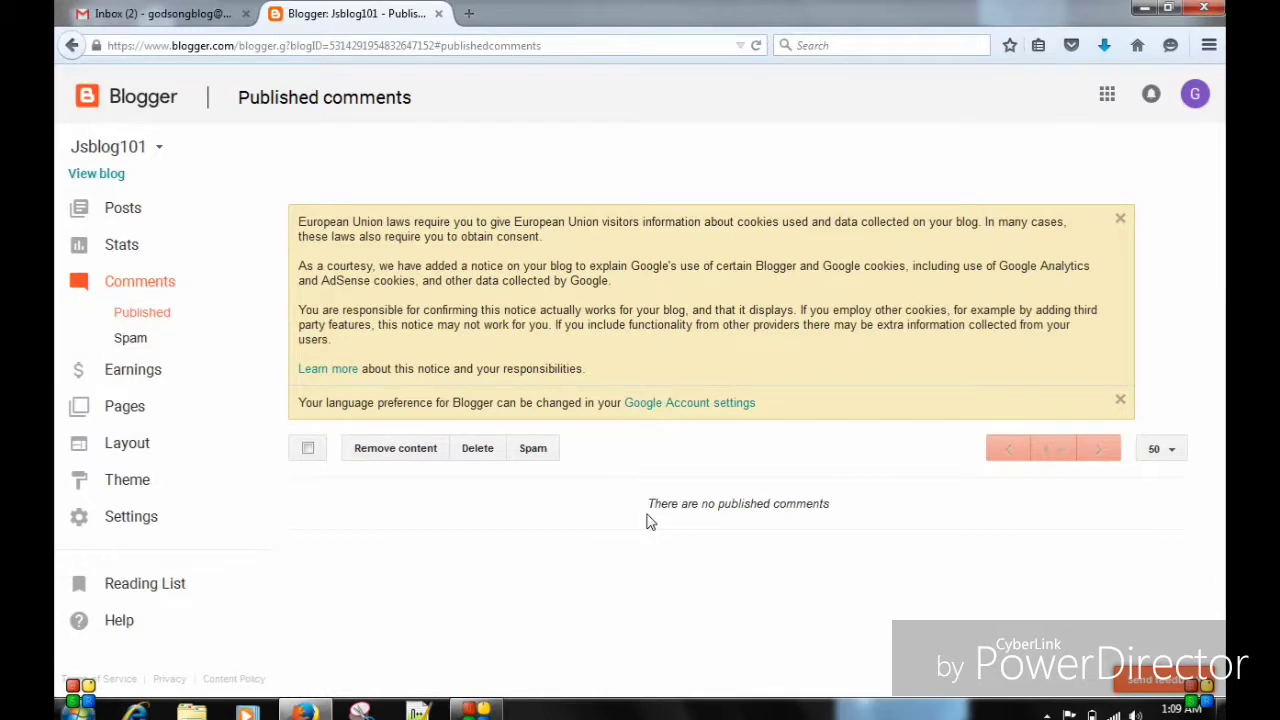